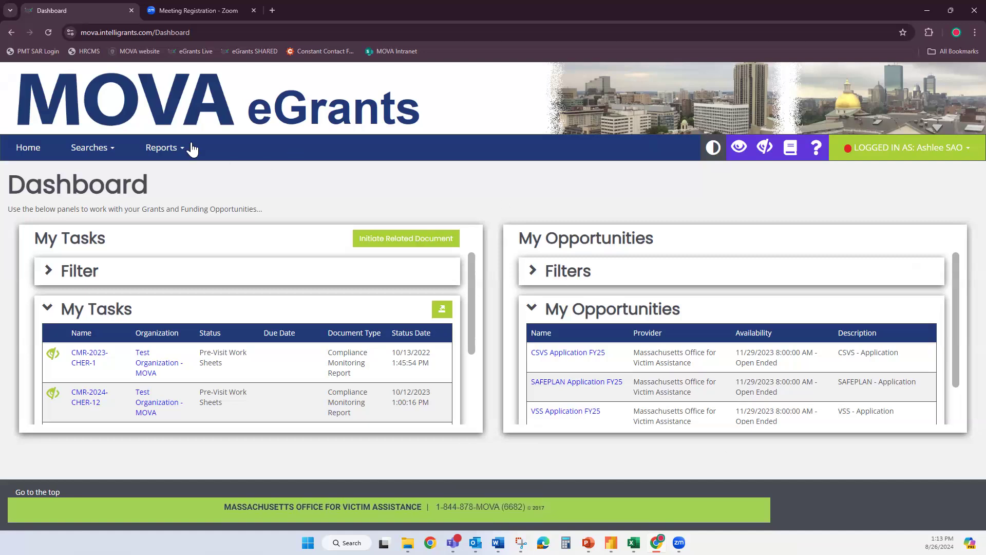
Open the Subrecipient VSS OMT Data Export - Dynamic report from Reports > Data
click(170, 153)
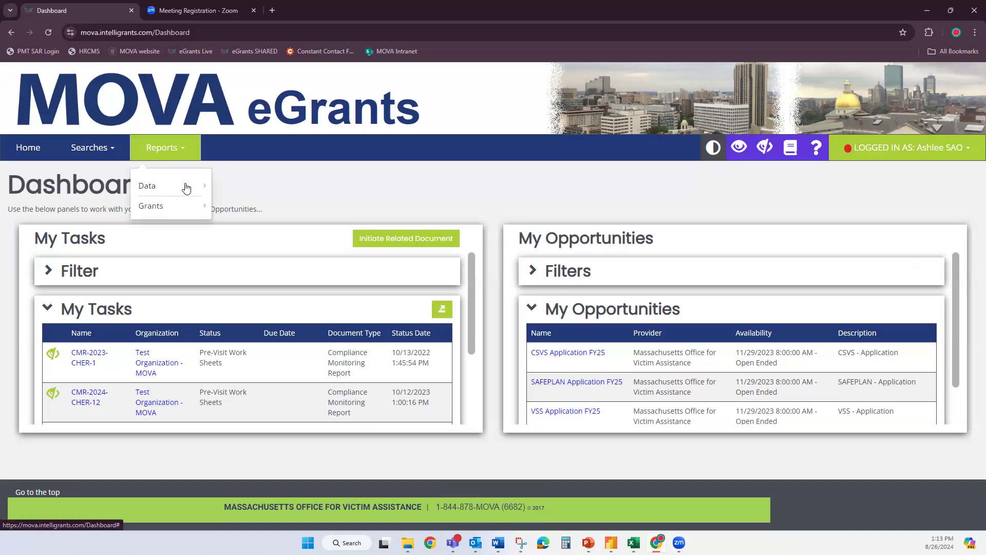
mouse_move(186, 188)
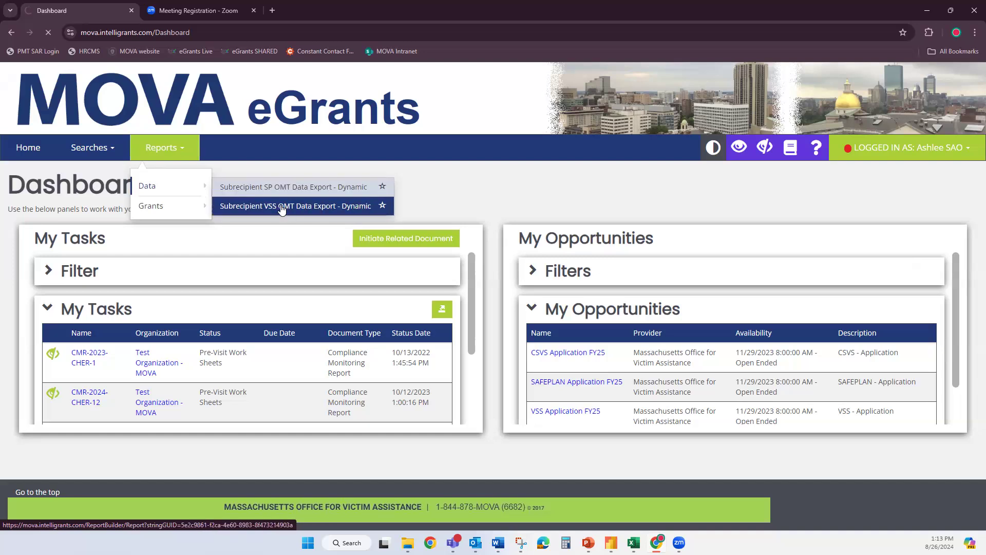
click(312, 207)
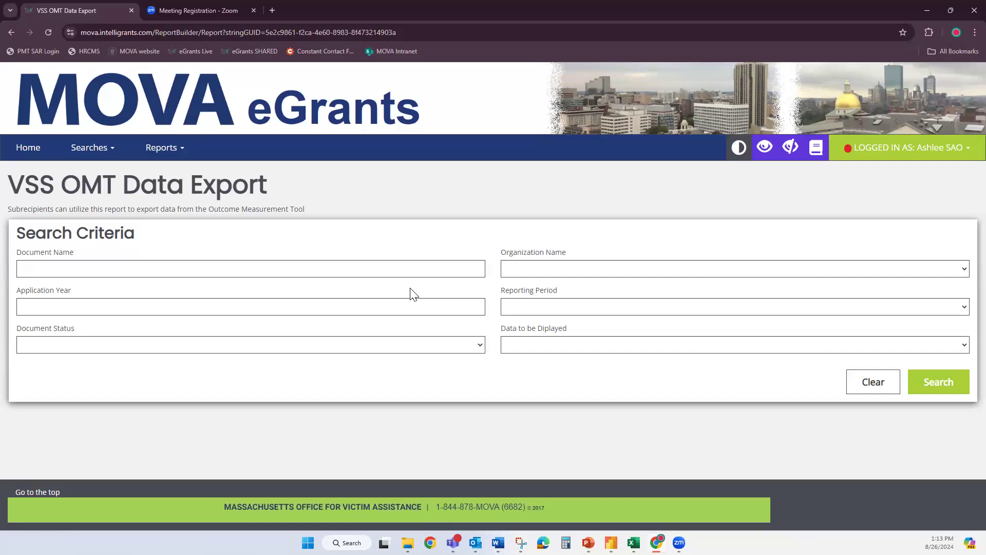
Enter 2024 as the Application Year, leaving reporting period and document status unset
click(340, 307)
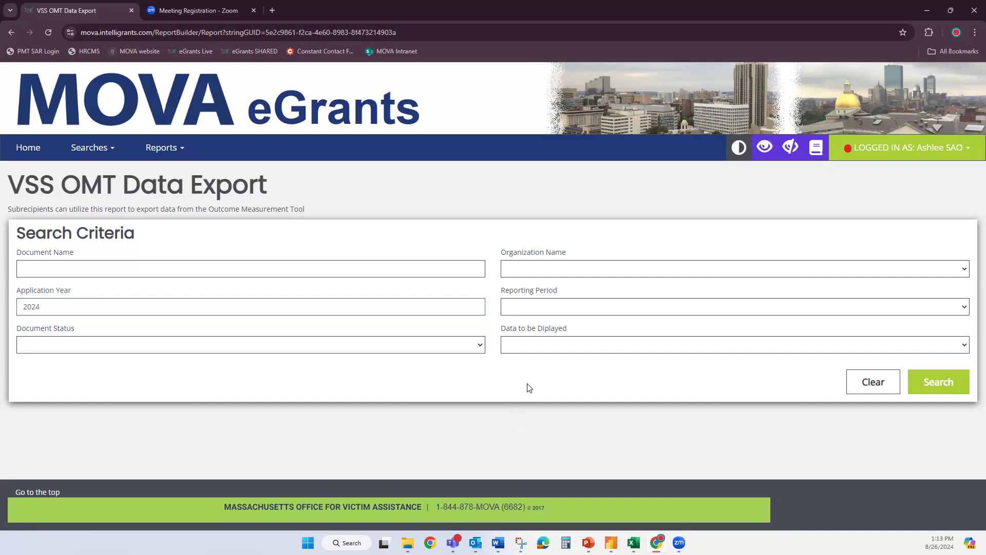
click(588, 308)
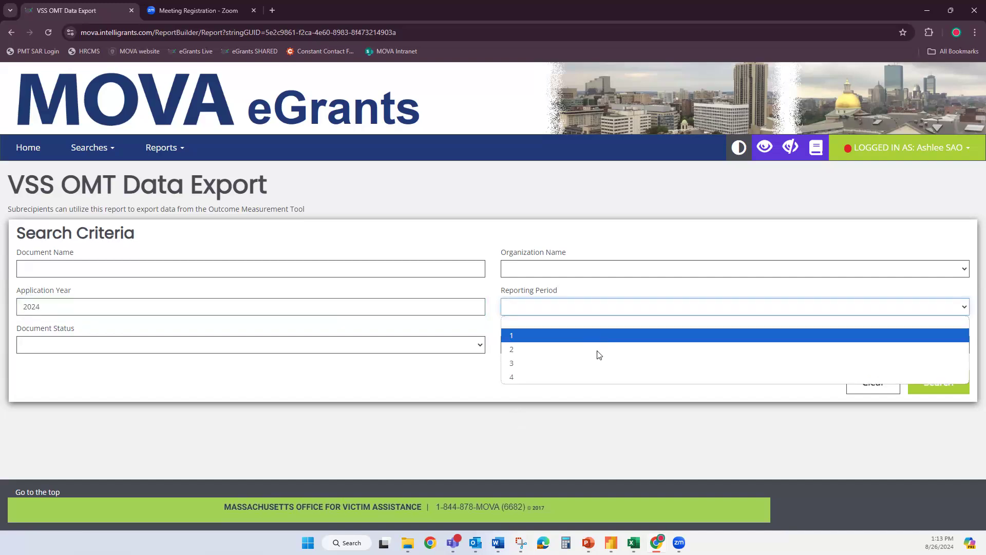
click(600, 424)
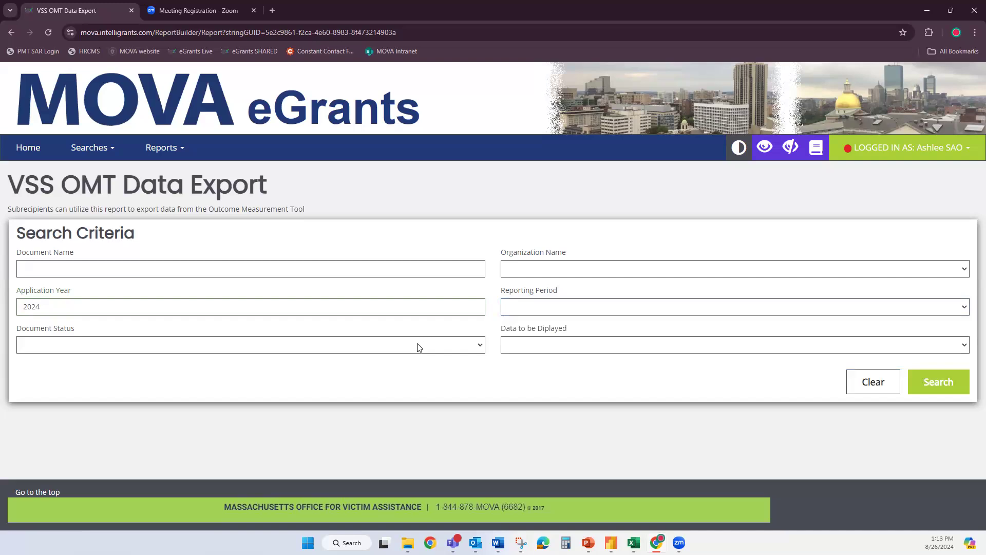
click(429, 347)
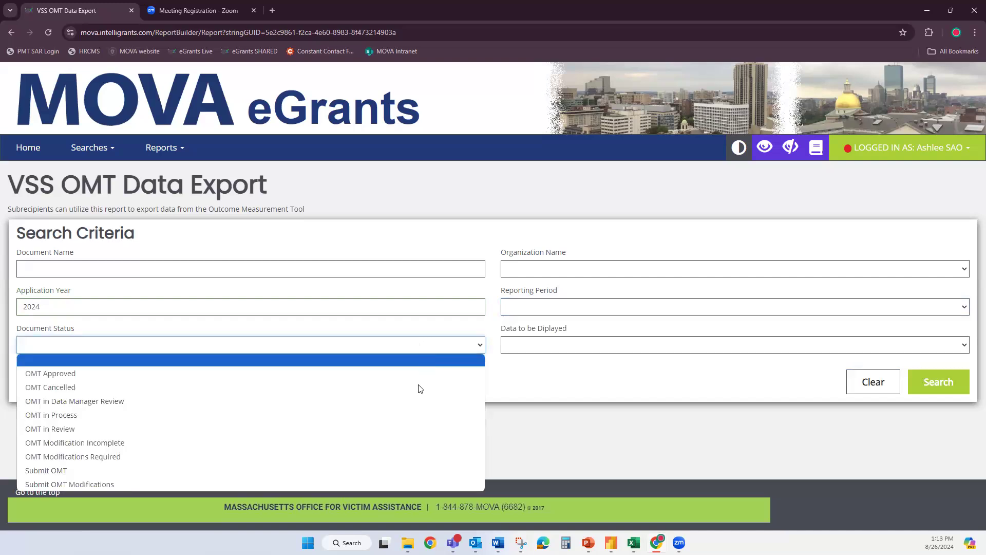
click(637, 383)
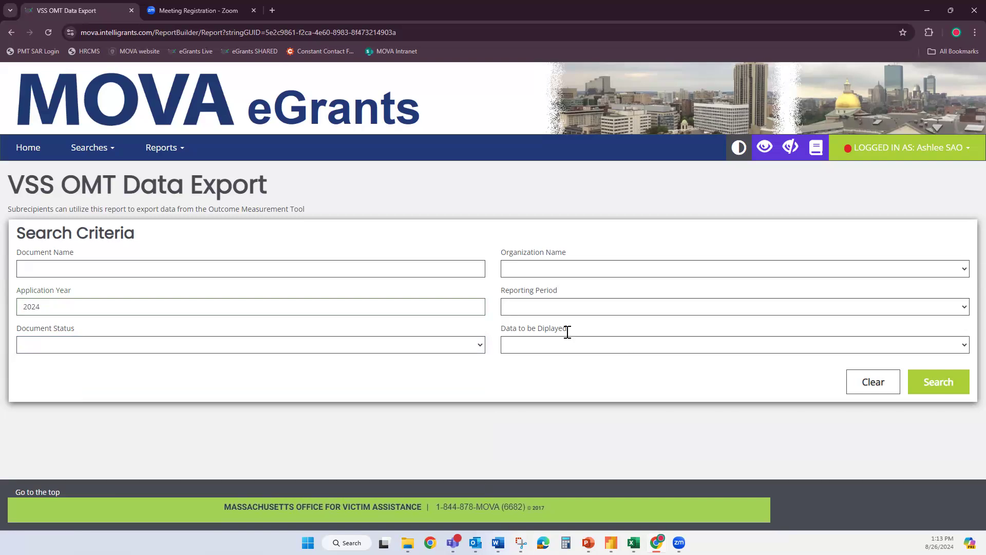
Choose All Demographics and Services as the displayed data and run the search
click(583, 349)
click(581, 348)
click(575, 348)
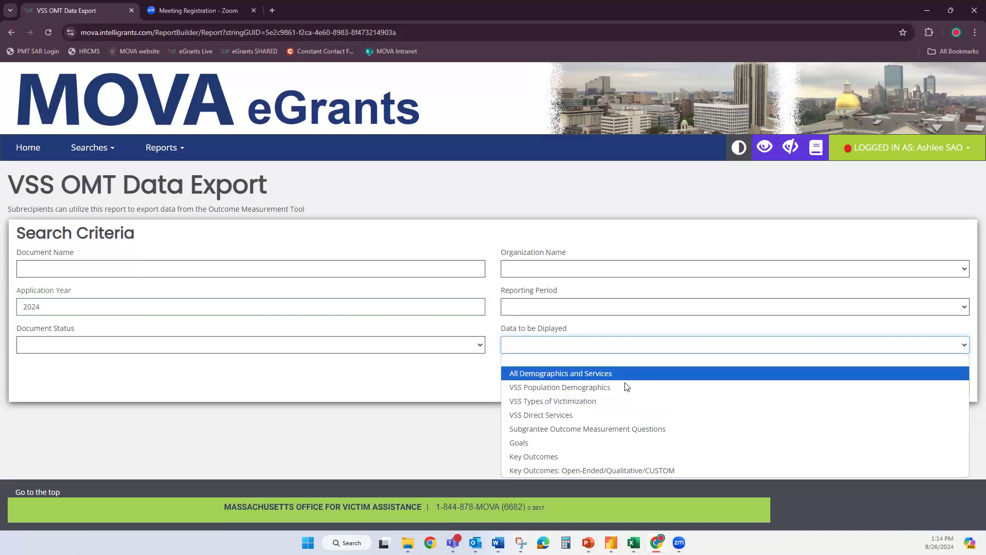
click(596, 375)
click(937, 382)
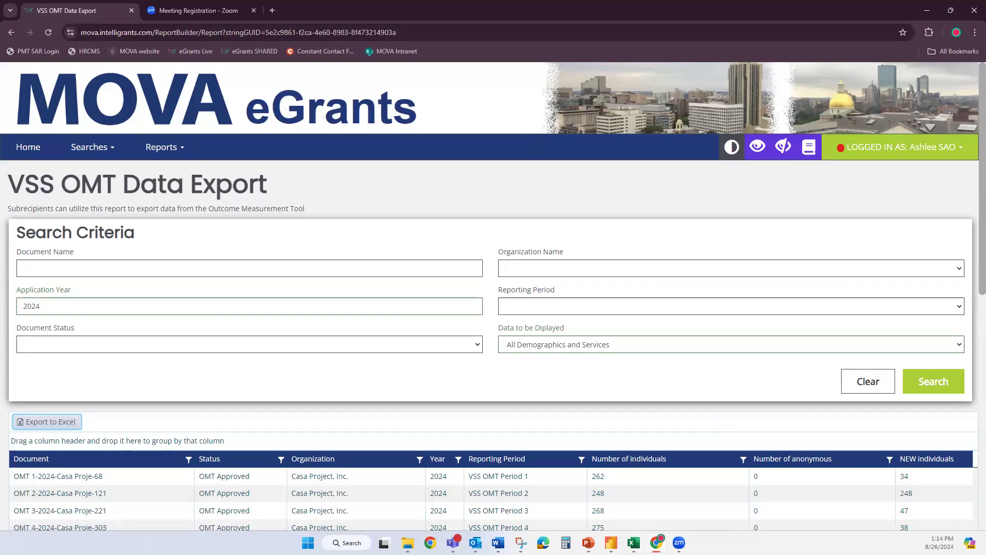
mouse_move(633, 543)
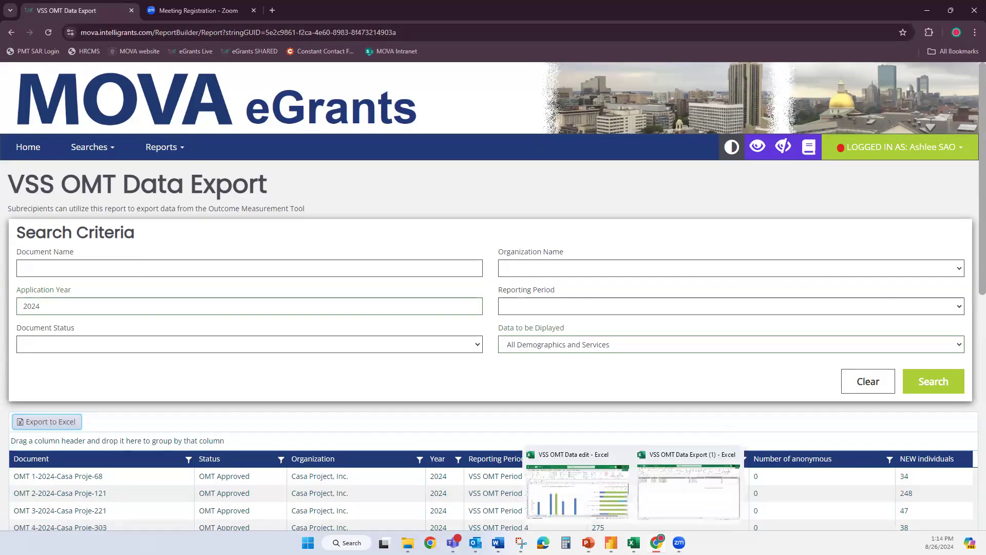
In the exported workbook, move the Sum totals row down to row 8
click(686, 483)
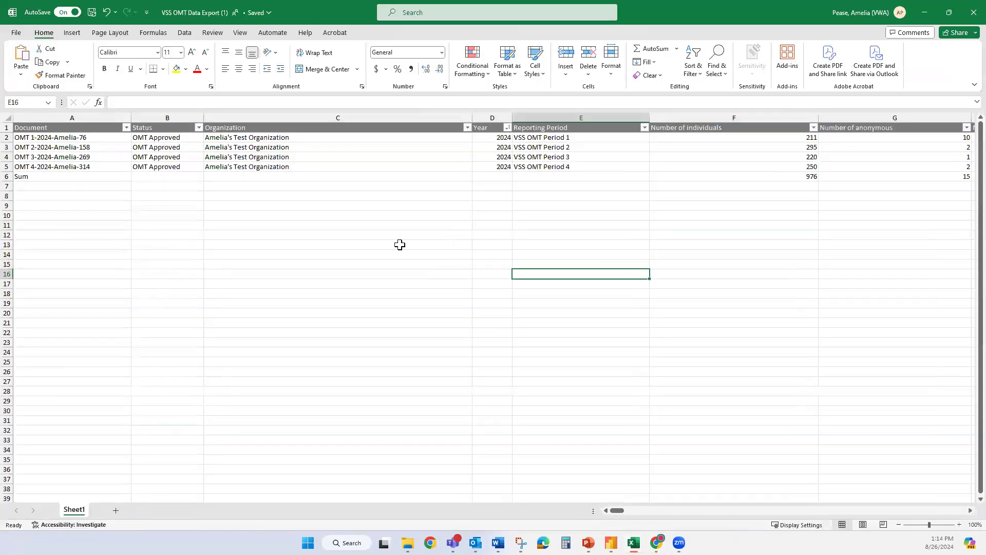
click(399, 244)
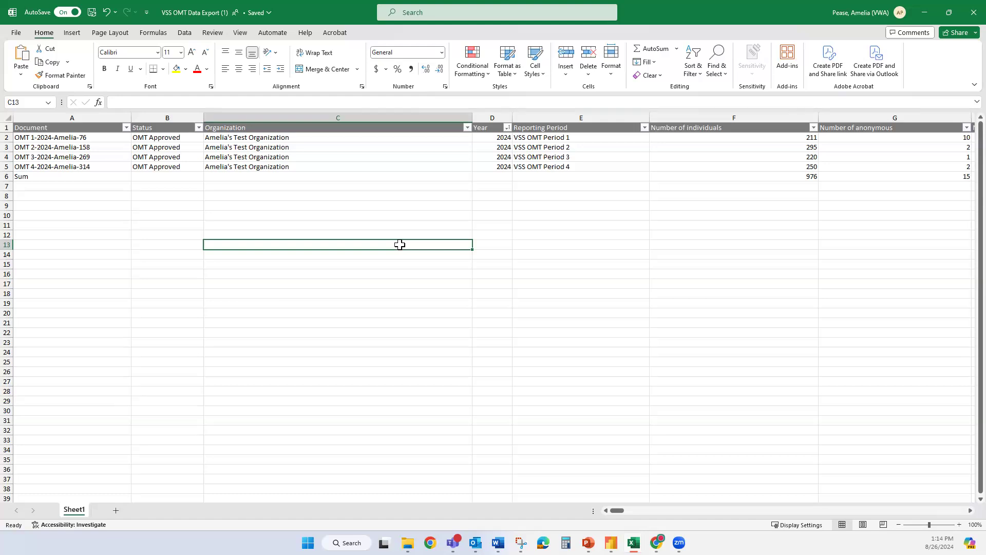
click(214, 177)
click(10, 177)
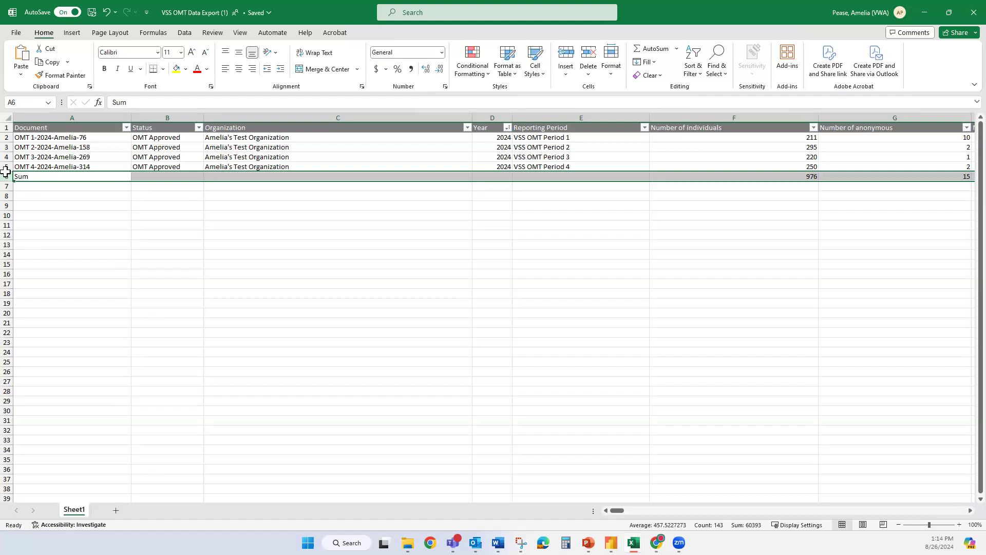
drag(79, 183, 74, 195)
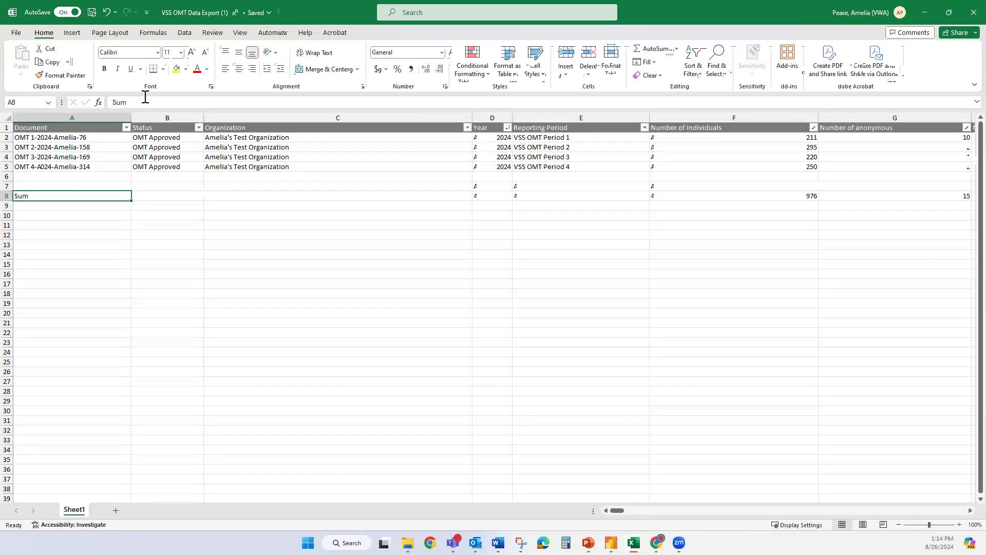
Shade the row 8 totals row with a grey fill
key(shift+space)
click(186, 69)
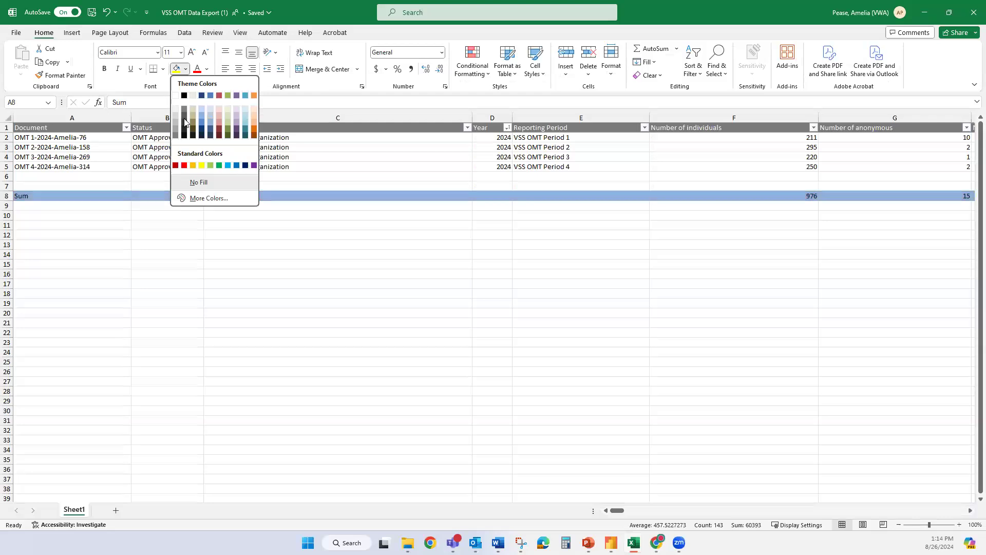
click(602, 292)
click(667, 254)
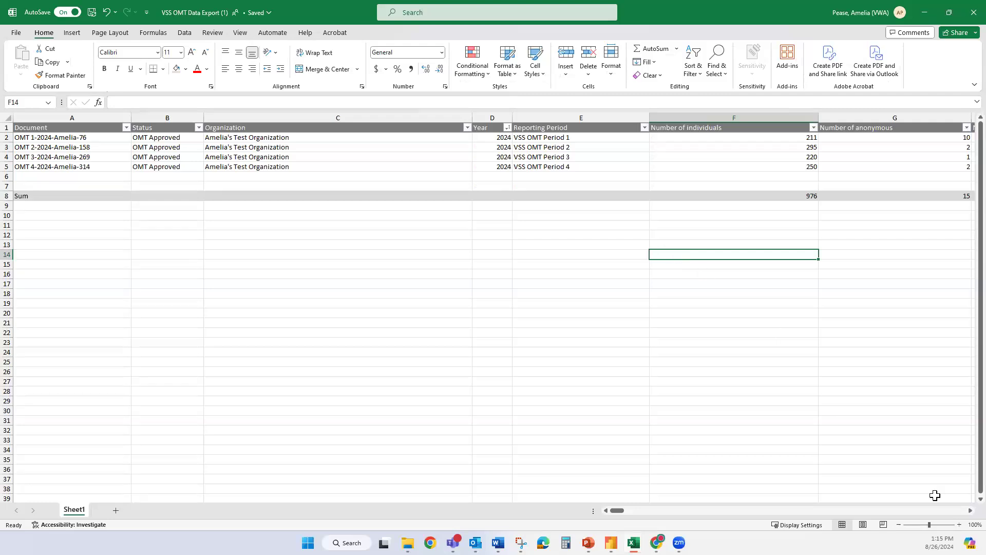
Zoom in and select the text-stored number cells, starting with J2:J5
click(970, 511)
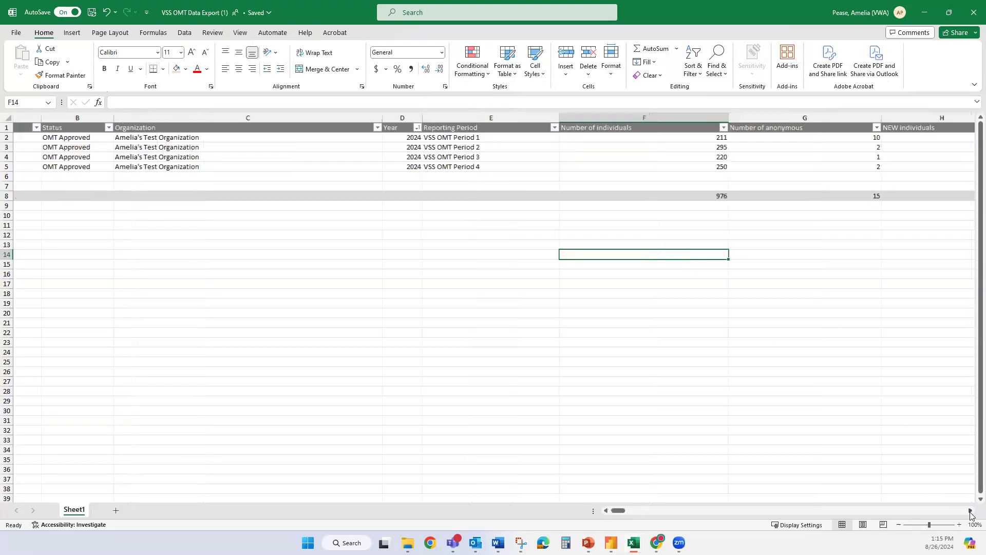
click(970, 511)
click(970, 511)
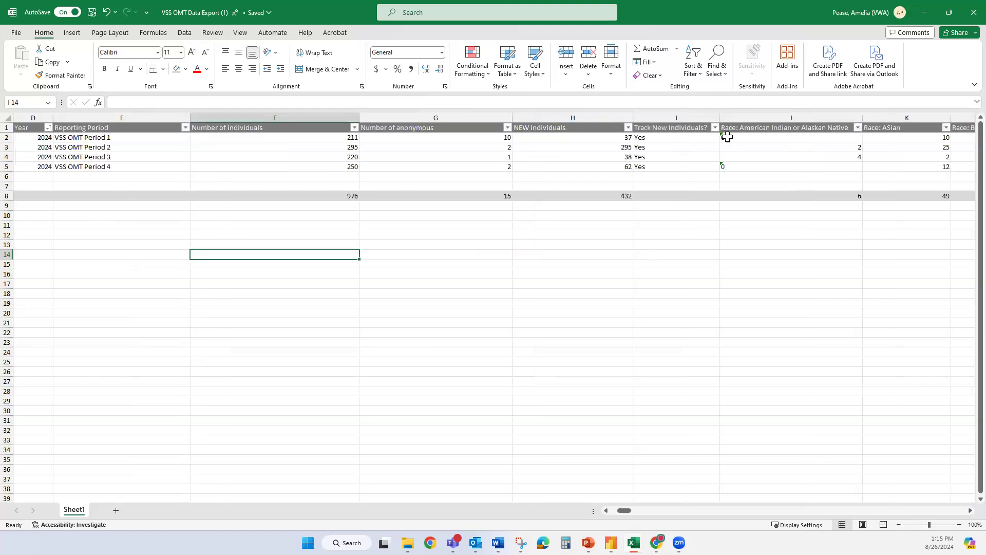
click(959, 524)
scroll(937, 486, up, 2)
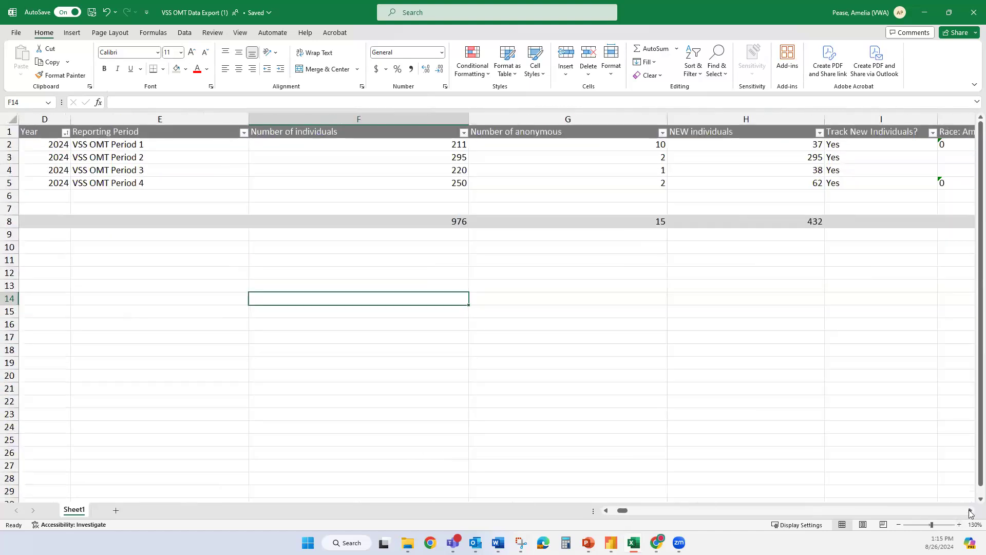
scroll(742, 177, right, 2)
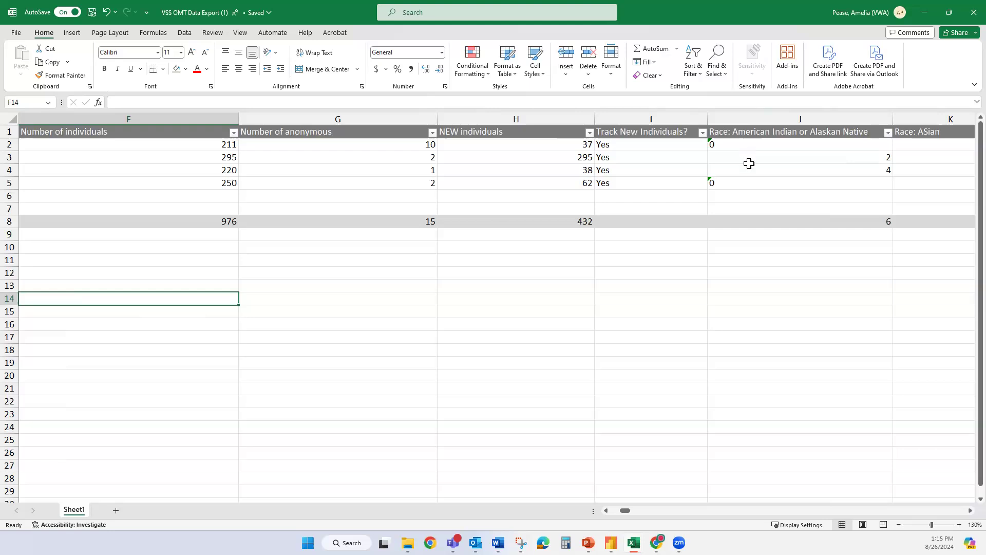
click(717, 147)
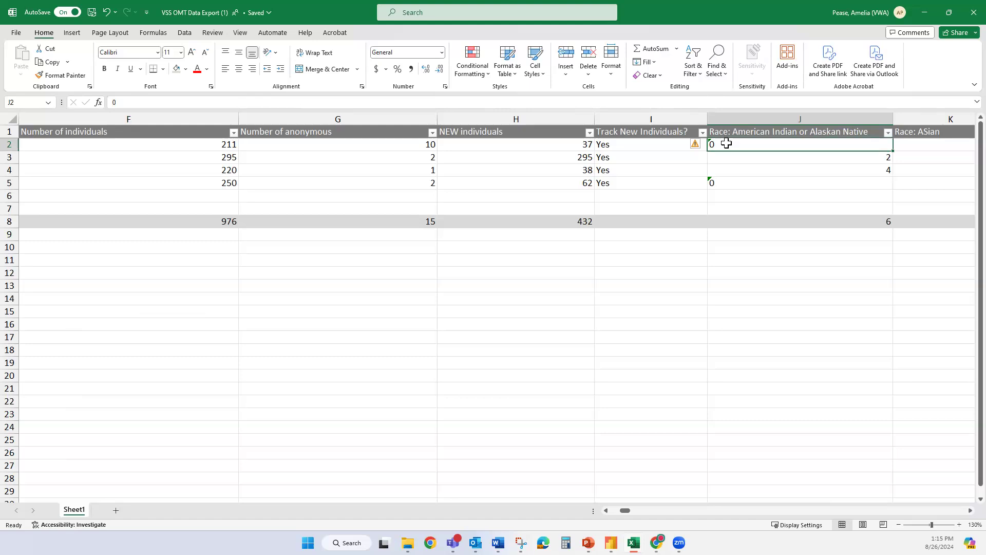
drag(726, 144, 736, 179)
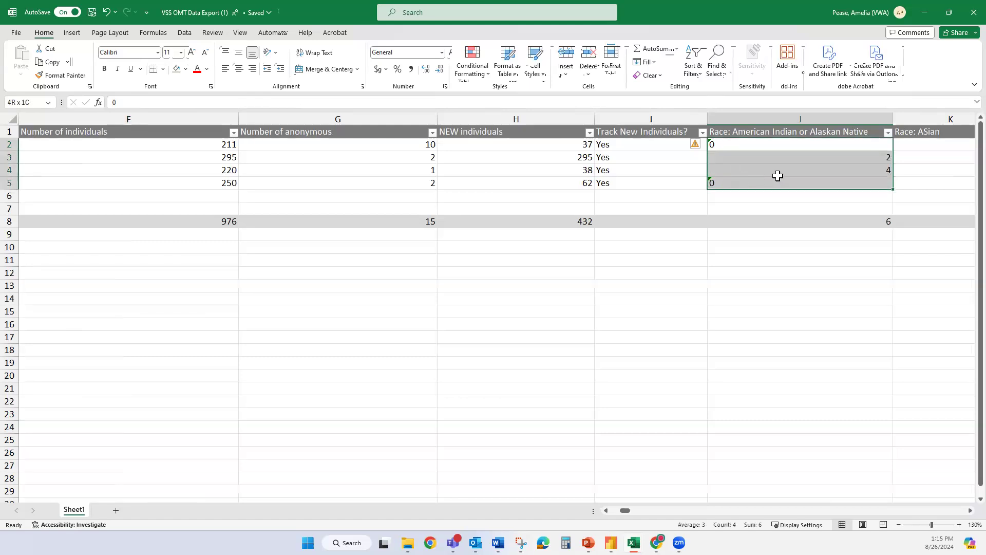
drag(890, 183, 242, 220)
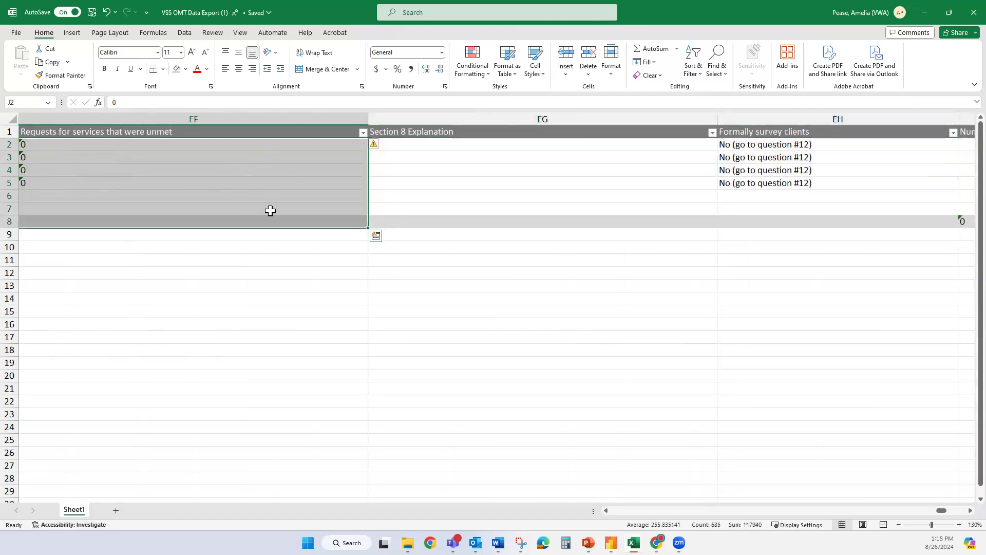
Convert the selected text-stored figures to real numbers, then scroll back left
click(382, 146)
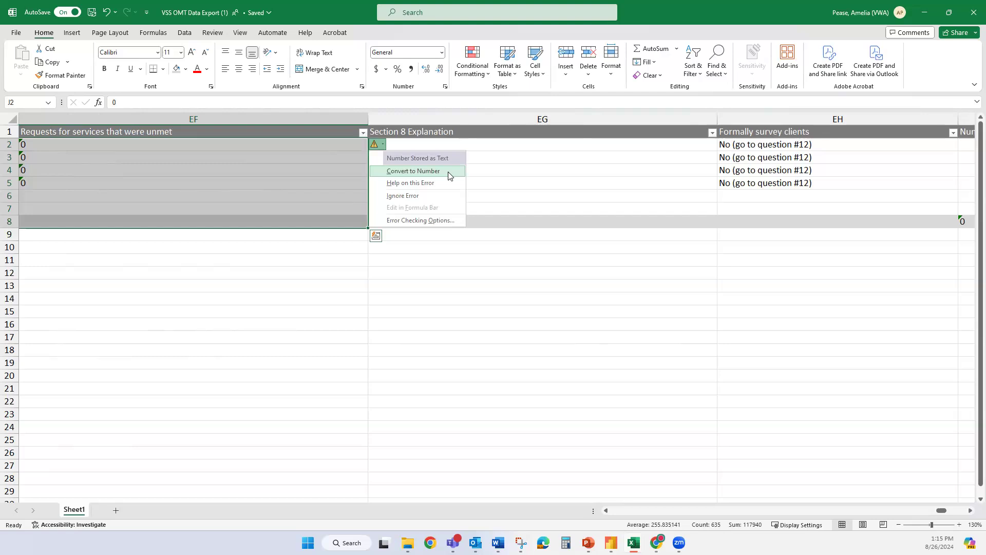
click(448, 174)
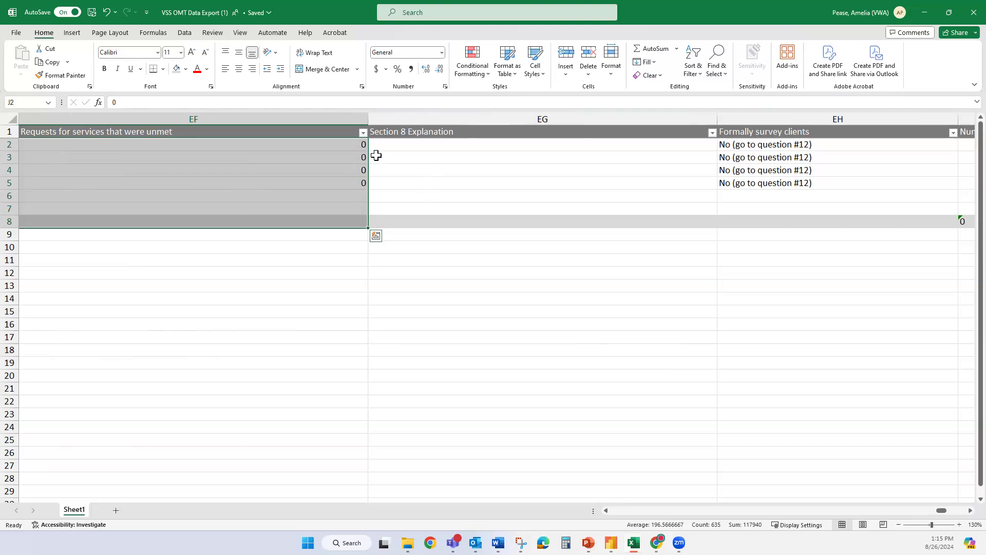
right_click(328, 156)
key(v)
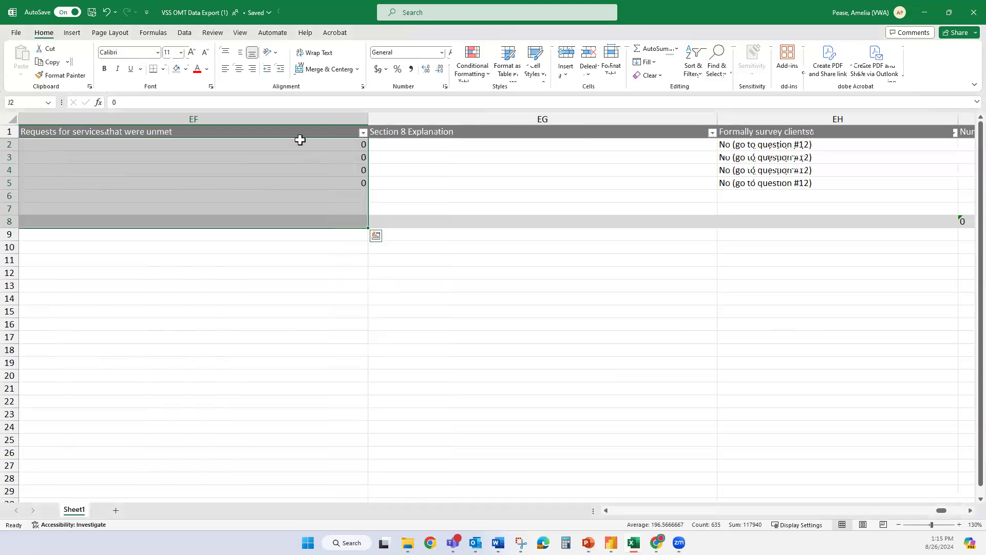
click(418, 183)
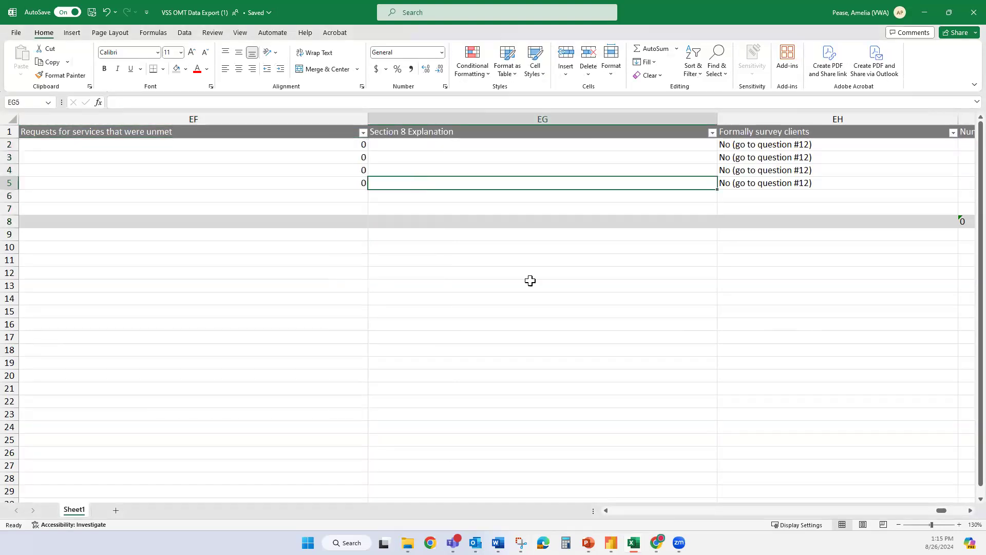
drag(942, 511, 615, 466)
Zoom the sheet out to 110% and scroll right to the count columns
click(704, 350)
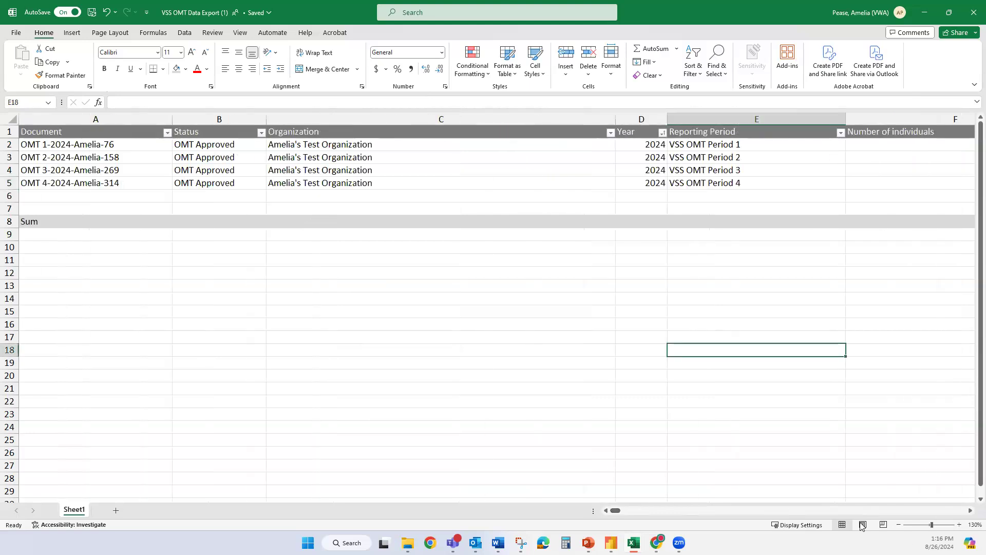
click(898, 524)
click(899, 524)
click(633, 235)
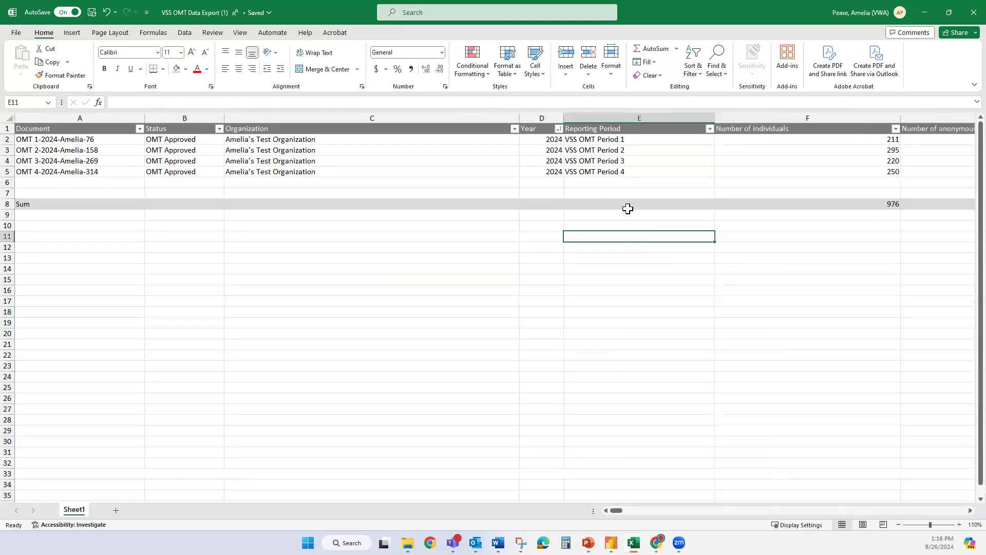
drag(637, 137, 648, 161)
click(758, 245)
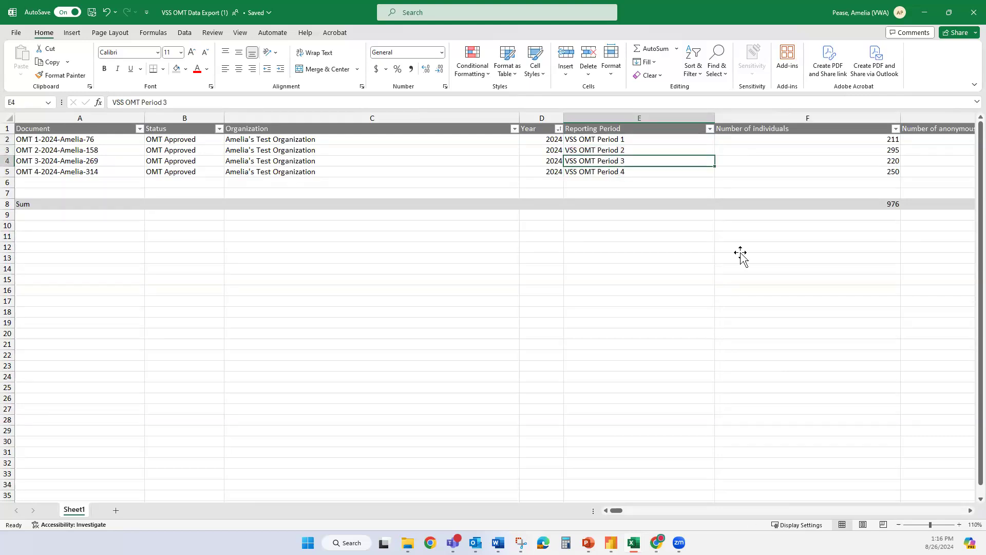
click(576, 260)
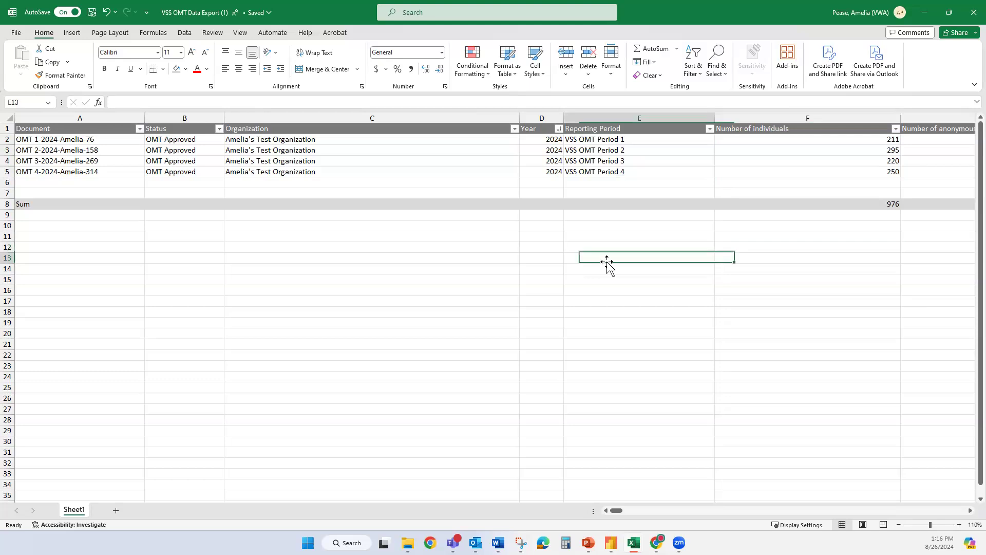
click(970, 510)
click(969, 511)
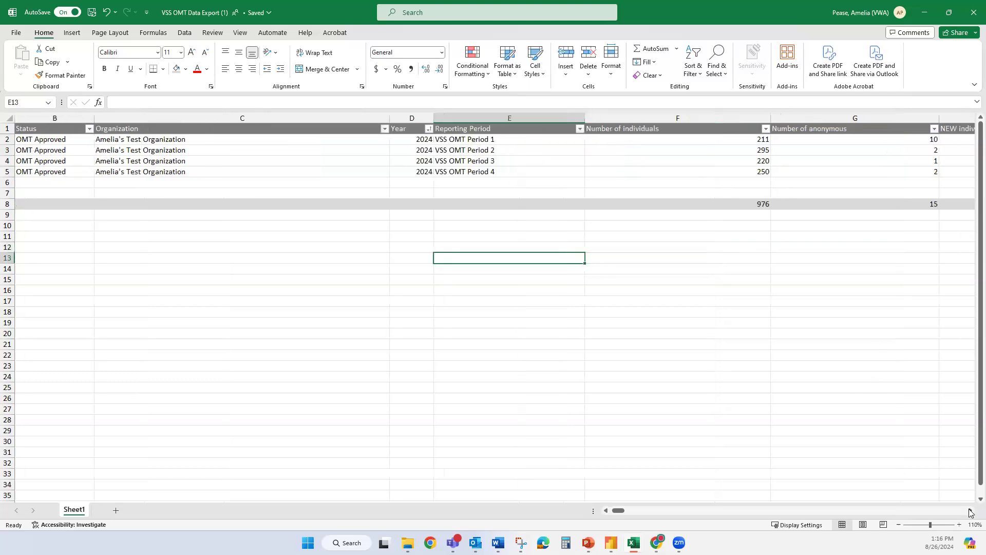
click(969, 510)
click(523, 329)
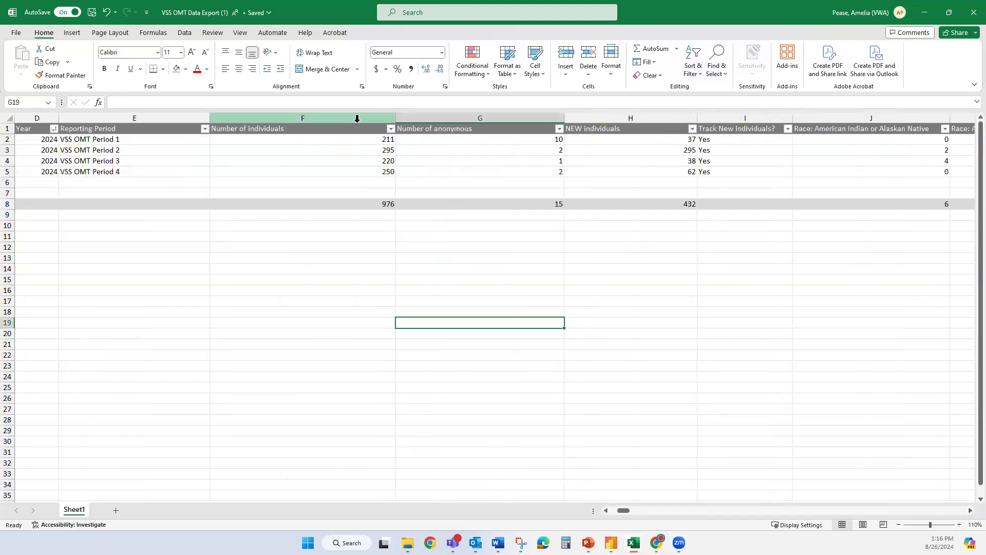
Select F1:H5: Number of individuals, Number of anonymous and NEW individuals with headers
click(331, 130)
drag(411, 135, 650, 130)
drag(650, 131, 652, 174)
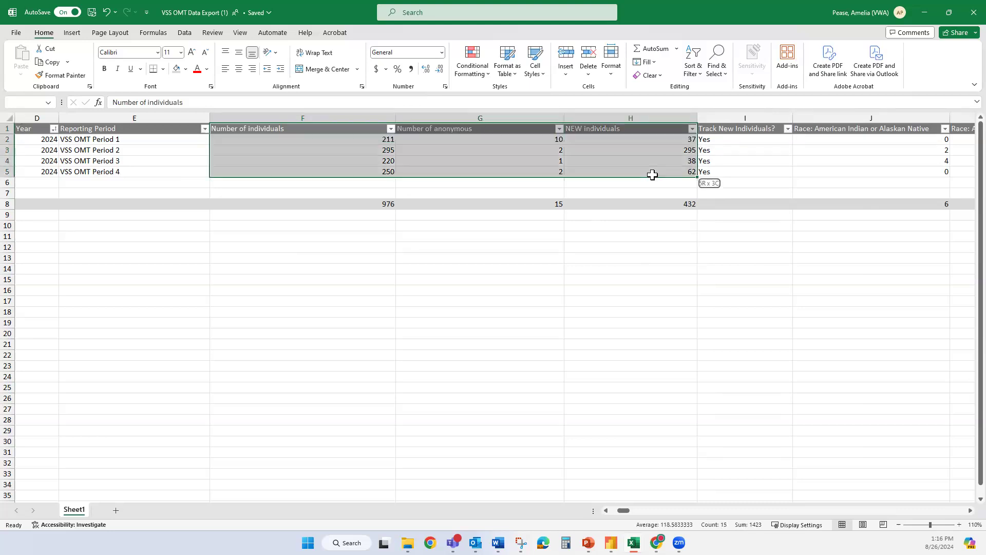
drag(652, 175, 652, 175)
ctrl+drag(489, 128, 497, 169)
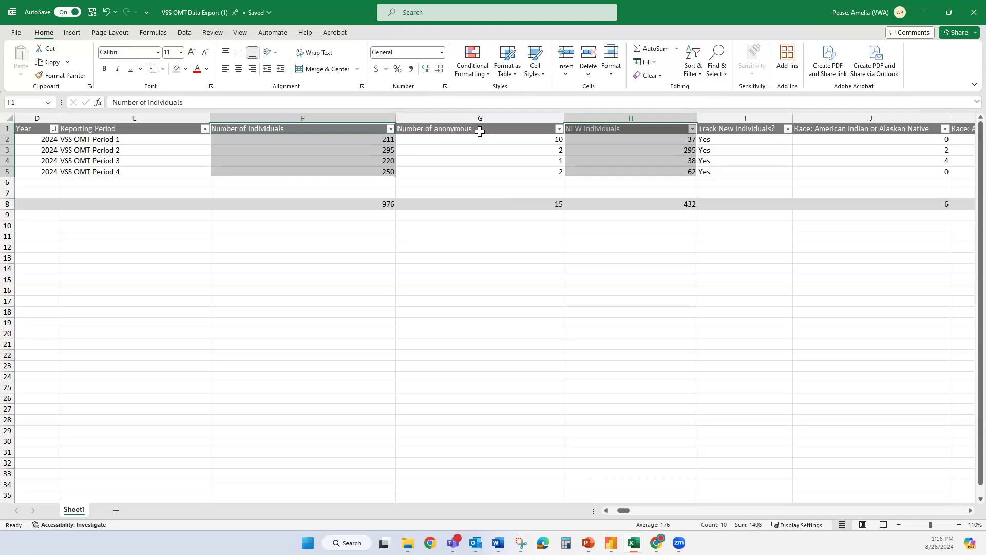
ctrl+drag(478, 129, 487, 173)
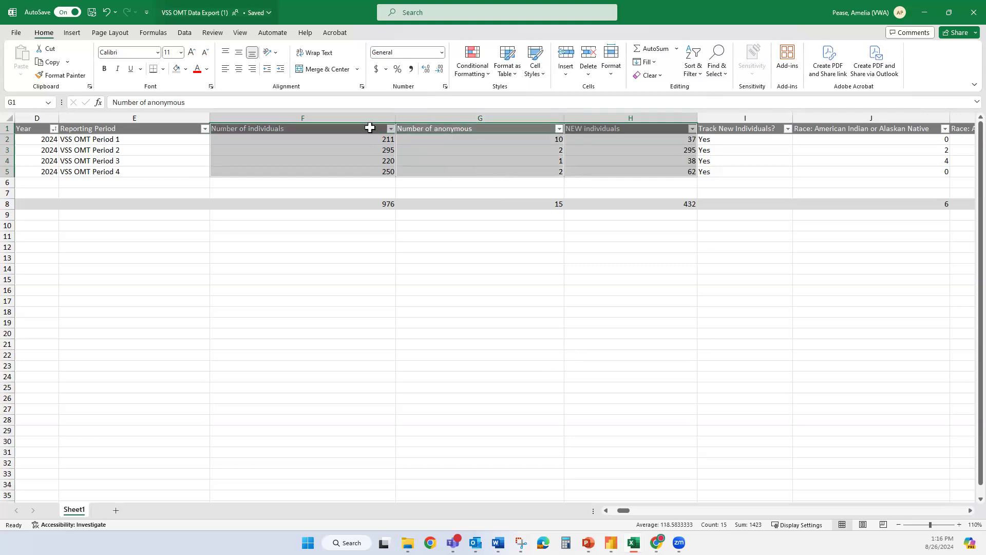
click(72, 33)
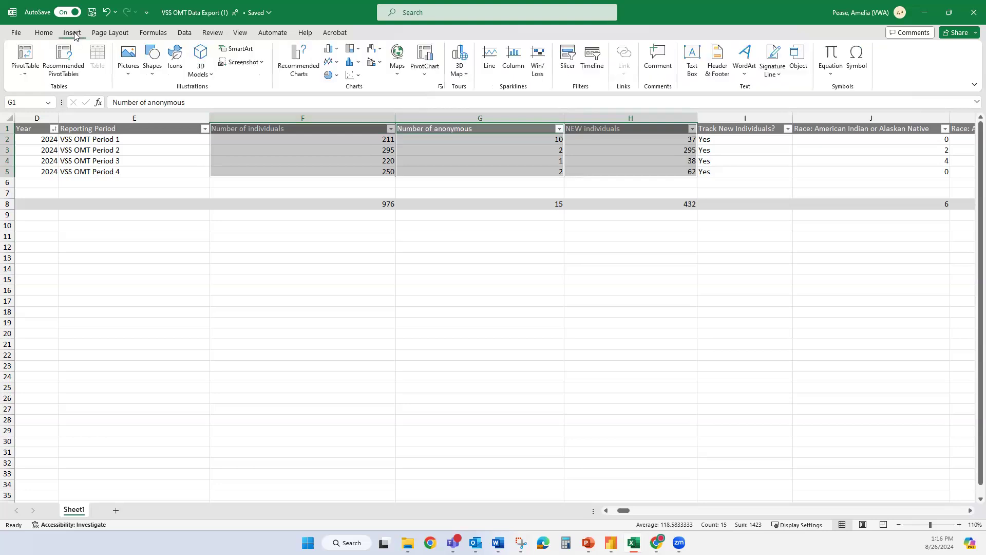
Preview the recommended charts: clustered bar, line and stacked column, back to clustered column
click(304, 65)
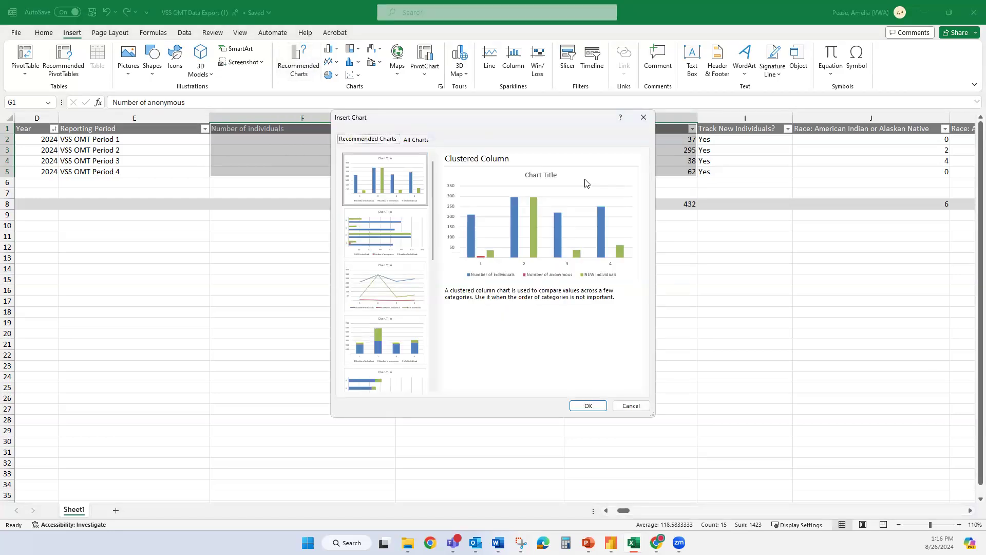
drag(542, 121, 576, 133)
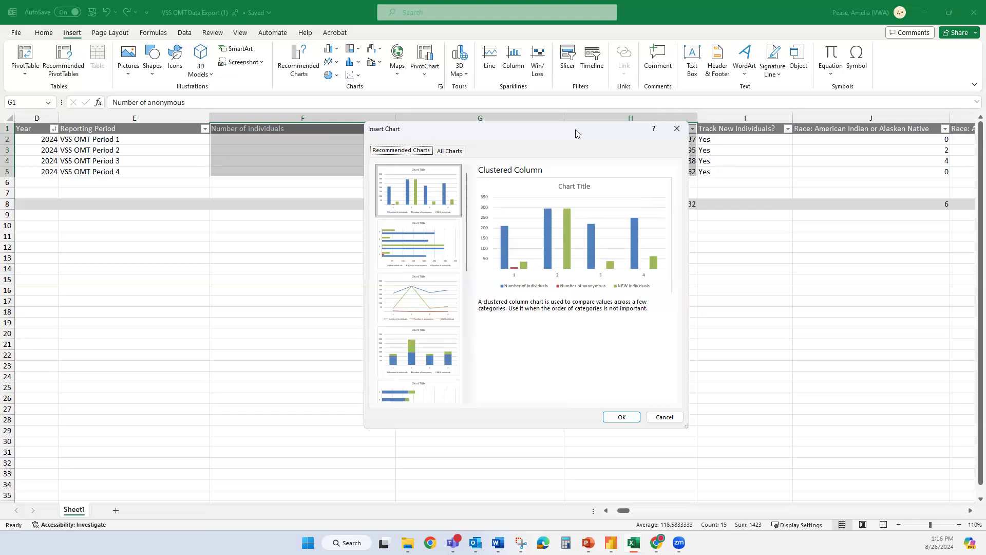
click(424, 233)
click(449, 300)
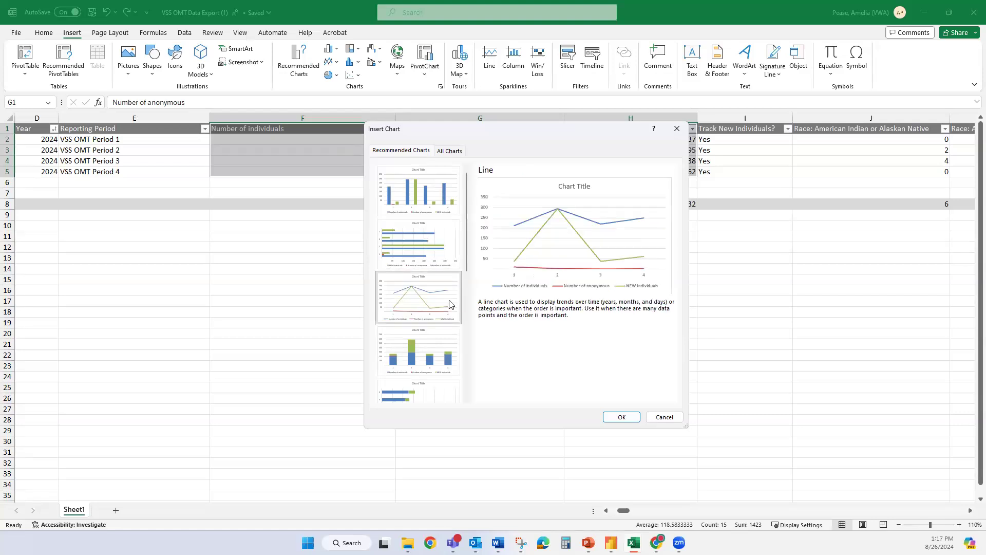
click(432, 352)
scroll(426, 288, down, 3)
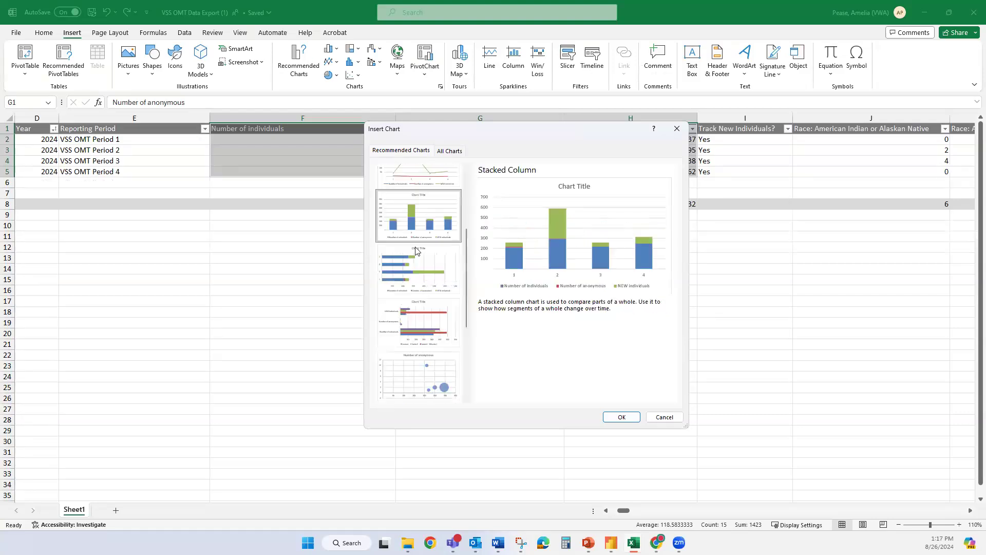
scroll(416, 250, up, 3)
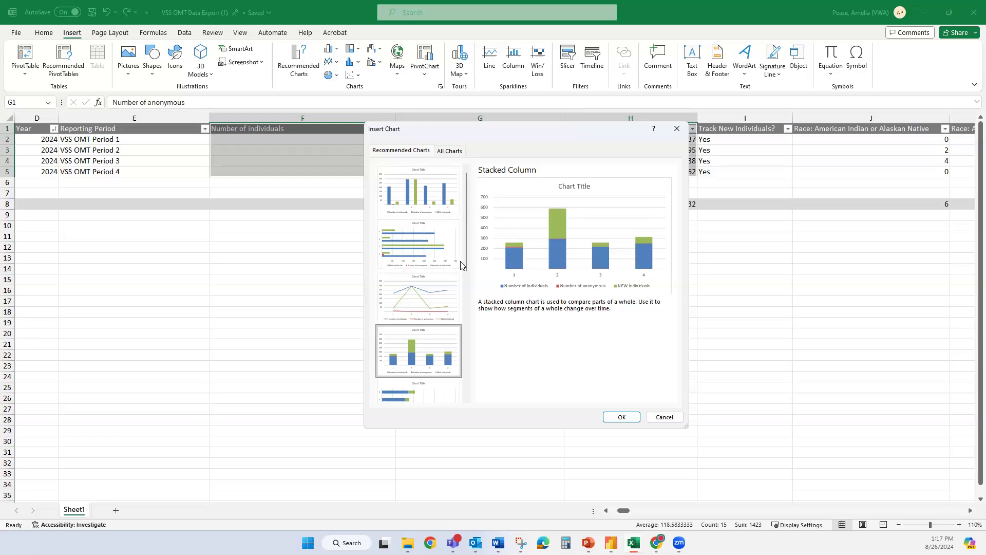
click(424, 196)
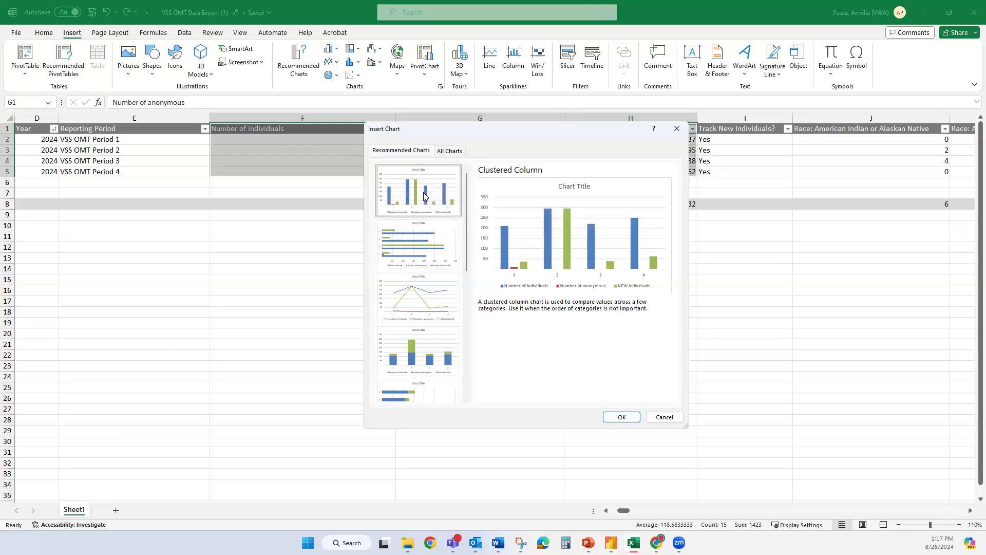
Insert a Clustered Column chart from the All Charts list
click(454, 151)
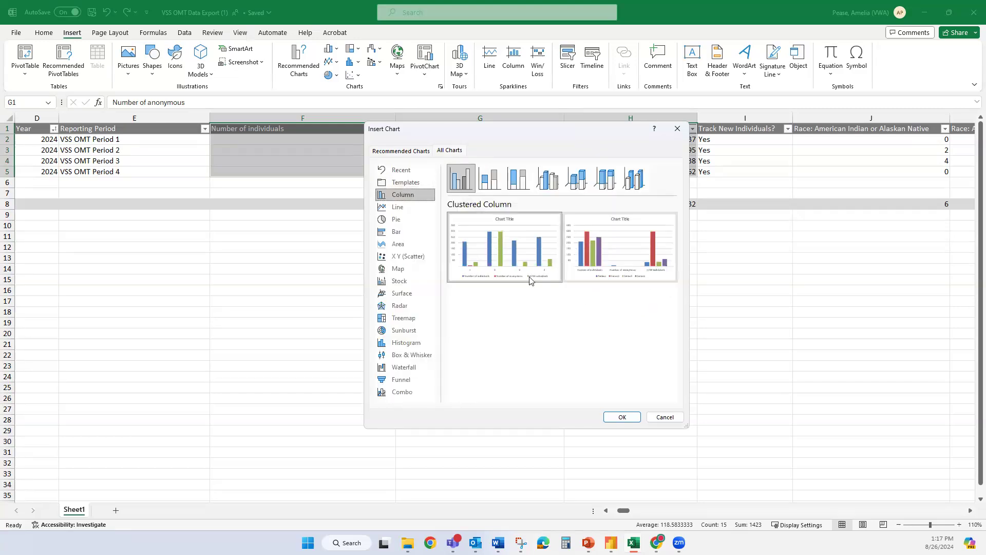
mouse_move(529, 276)
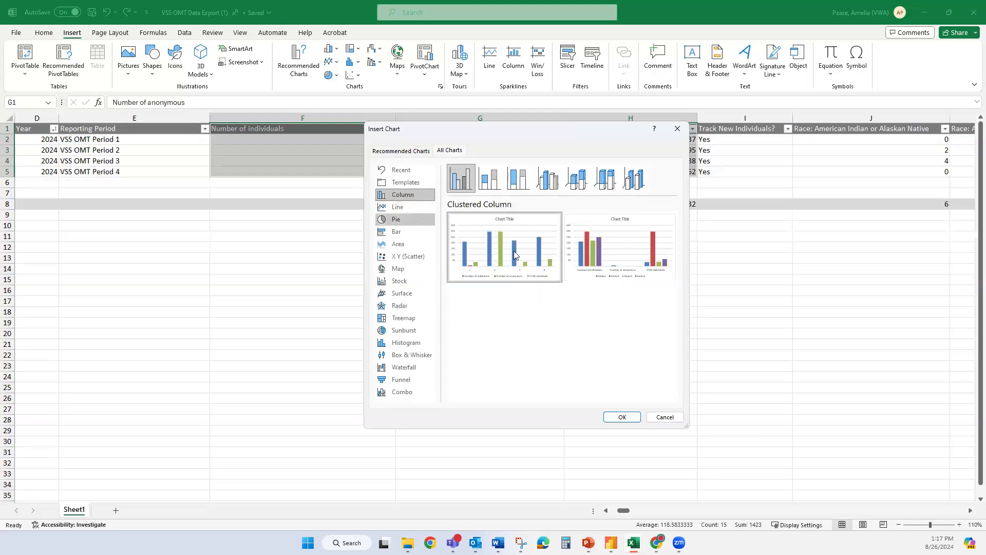
click(411, 244)
click(408, 231)
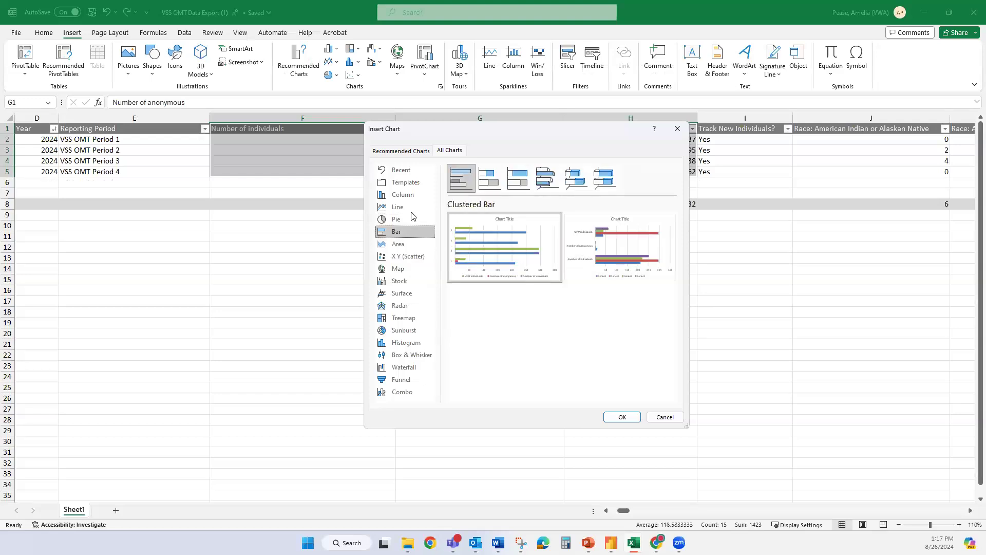
click(413, 197)
mouse_move(526, 252)
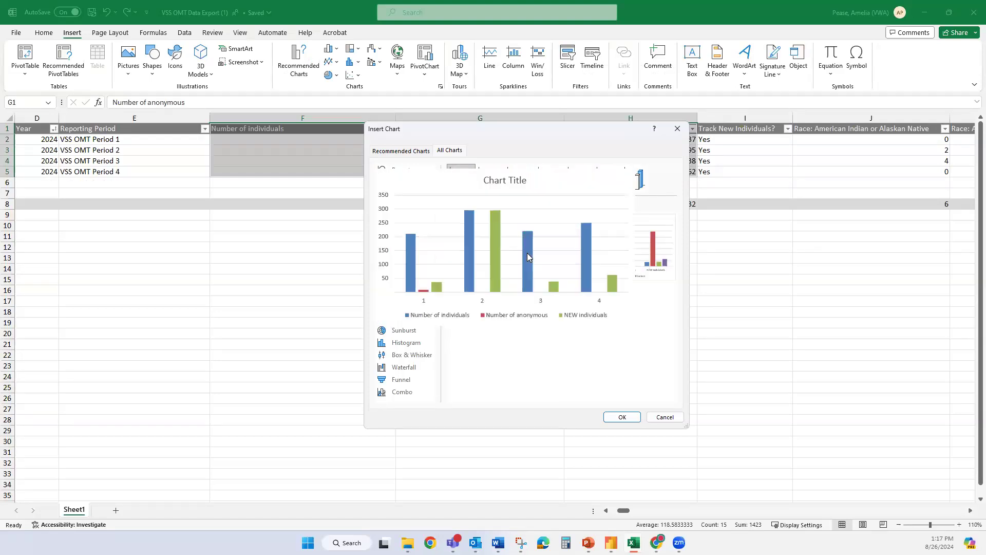
click(623, 417)
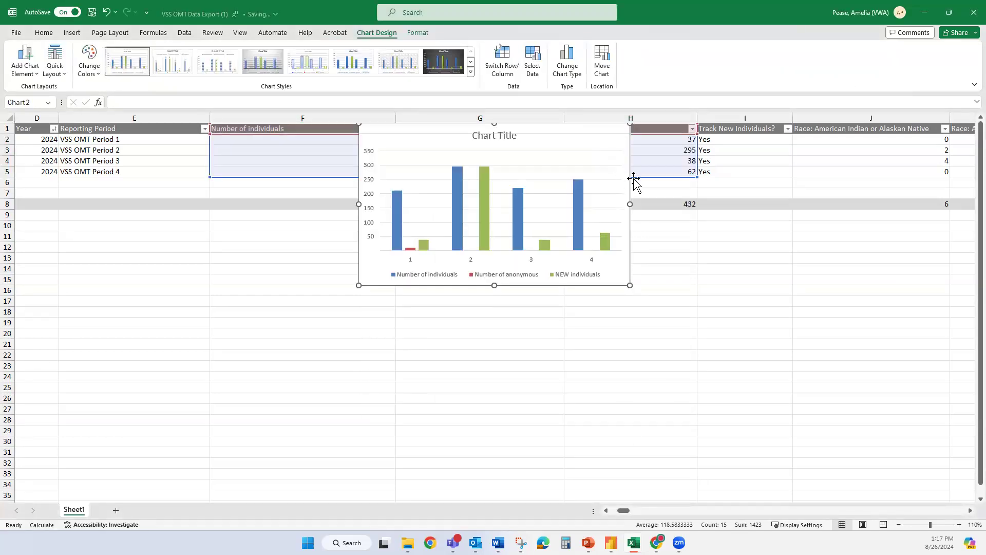
Move the chart off the data and add a new worksheet named Charts
drag(629, 200, 729, 292)
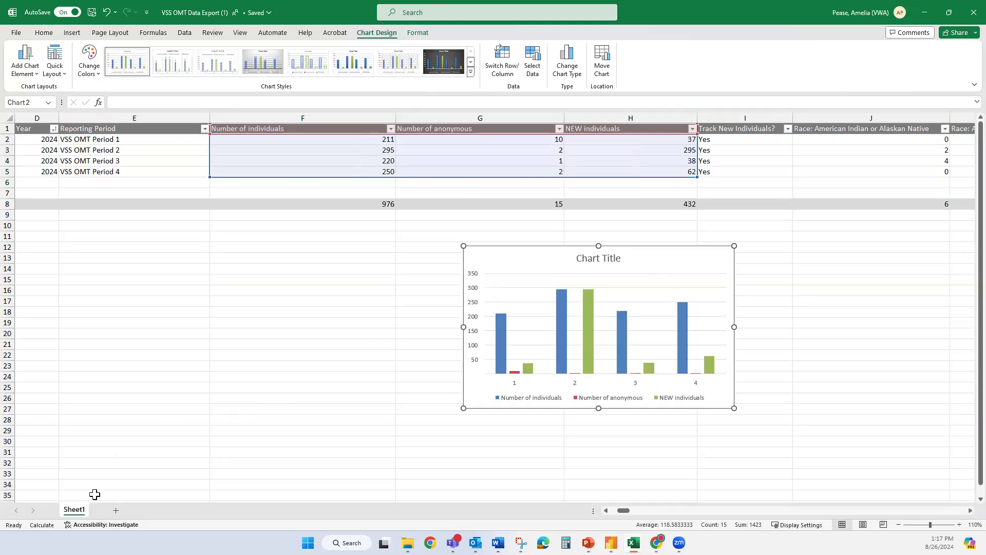
click(116, 511)
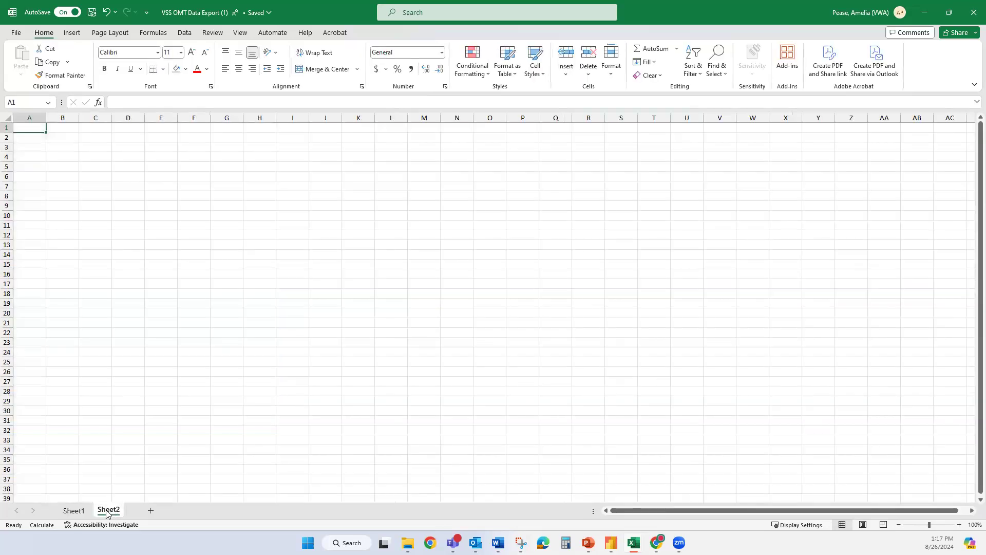
double_click(108, 510)
text(Charts)
key(Return)
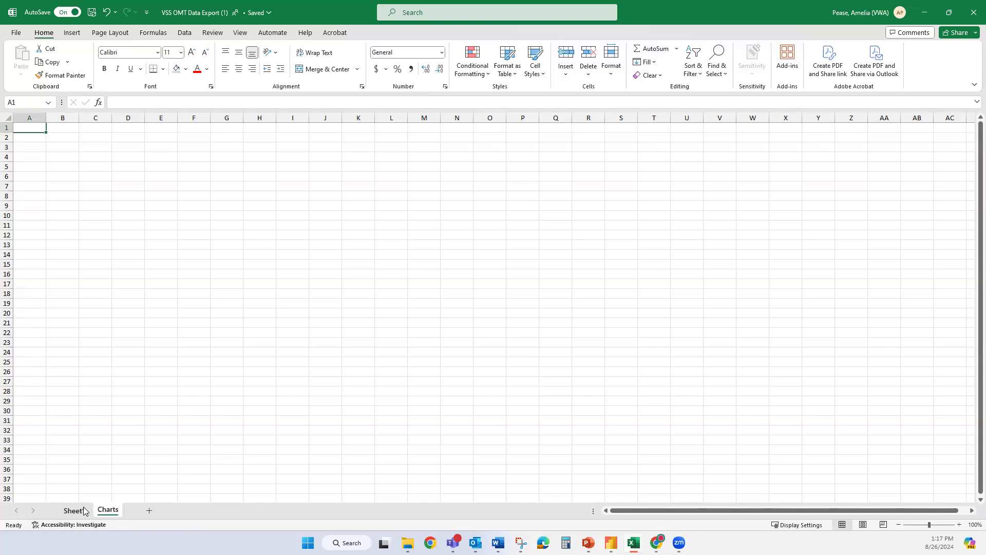
Cut the chart from Sheet1, paste it onto Charts, and enlarge it near the top
key(ctrl+Page_Up)
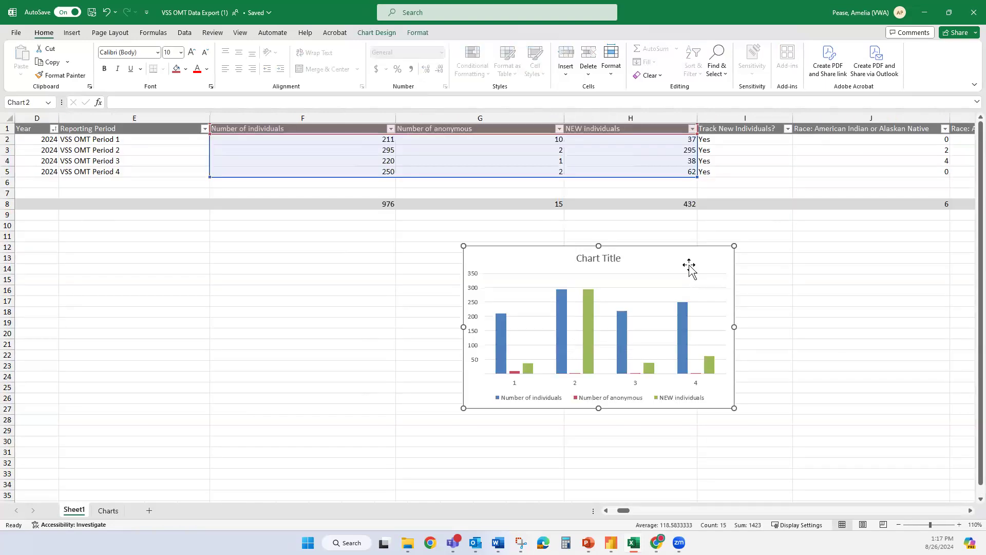
right_click(689, 262)
key(t)
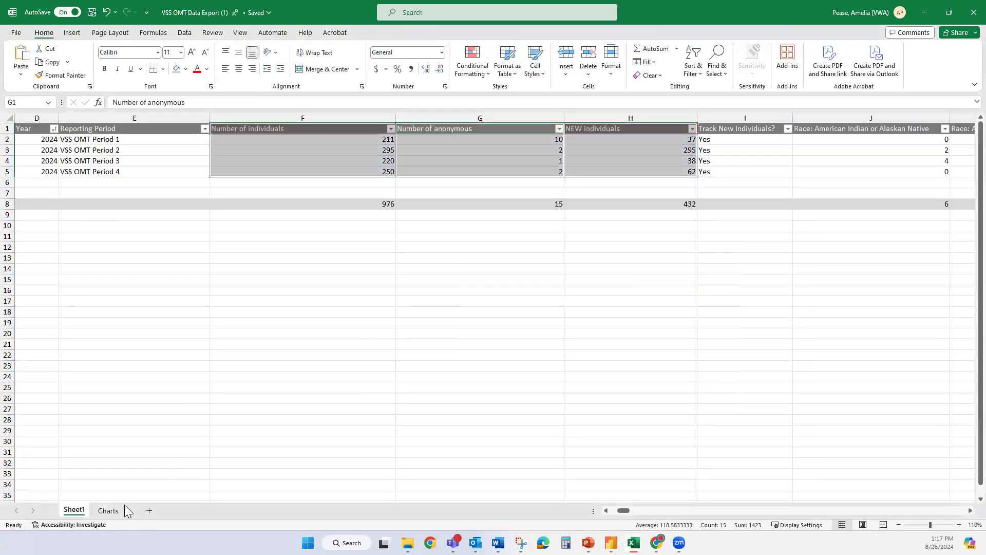
key(ctrl+Page_Down)
click(470, 303)
key(ctrl+v)
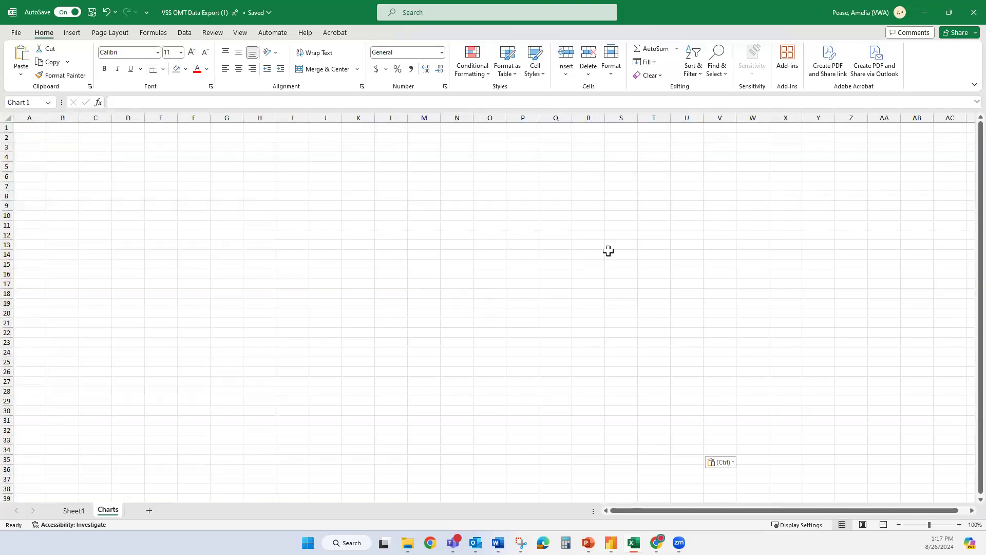
drag(622, 218, 608, 146)
drag(653, 283, 830, 400)
click(938, 448)
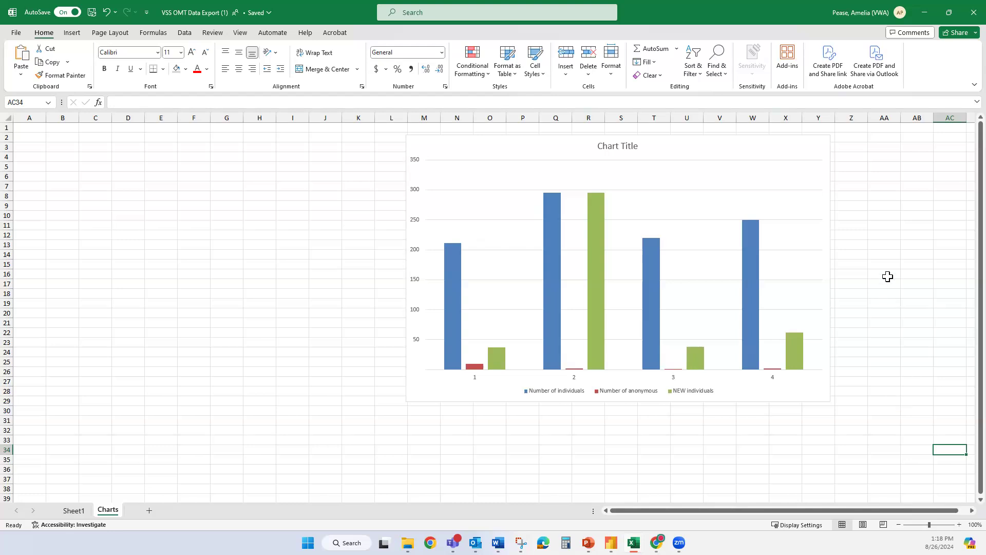
Apply a new chart style and the Colorful Palette 2 colours to the column chart
click(816, 147)
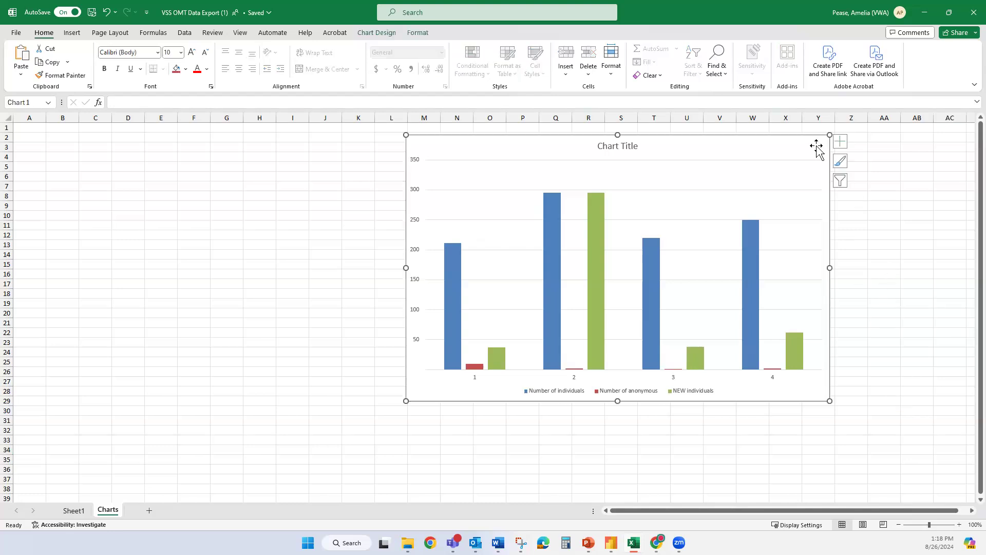
click(373, 33)
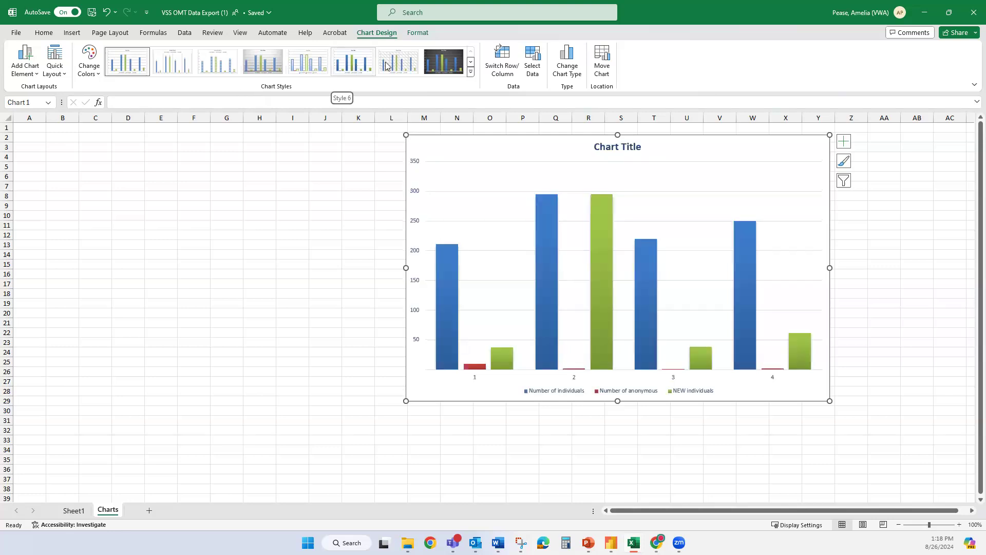
click(471, 74)
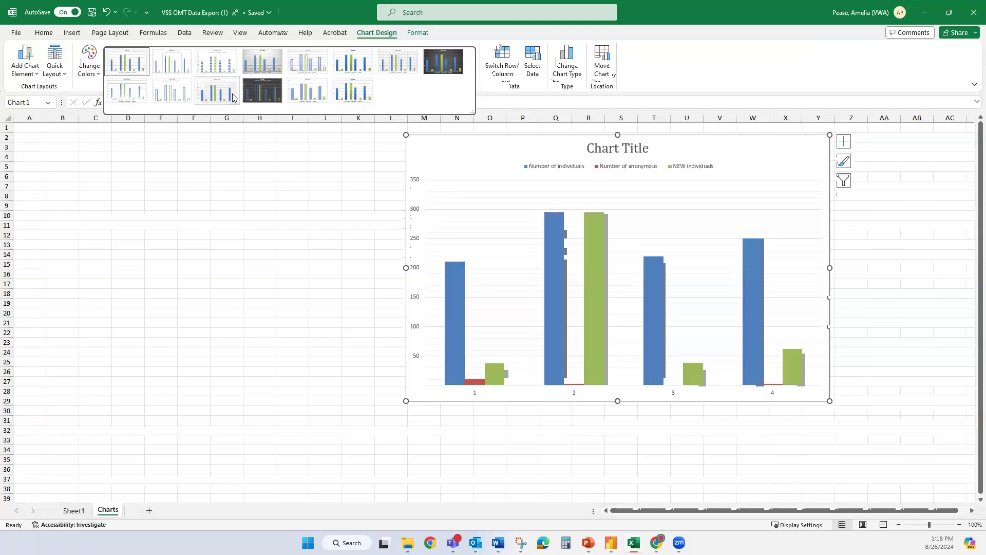
click(94, 75)
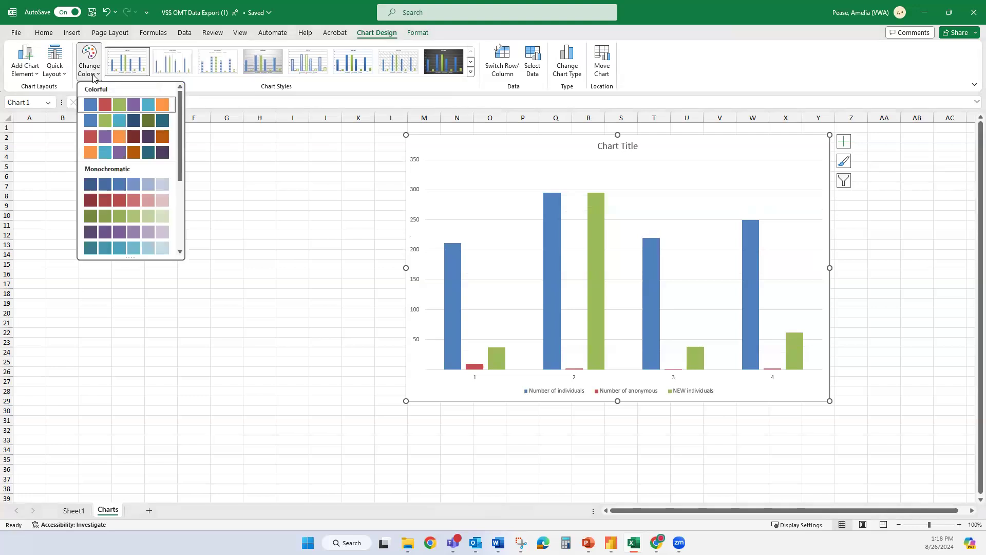
click(131, 126)
click(228, 311)
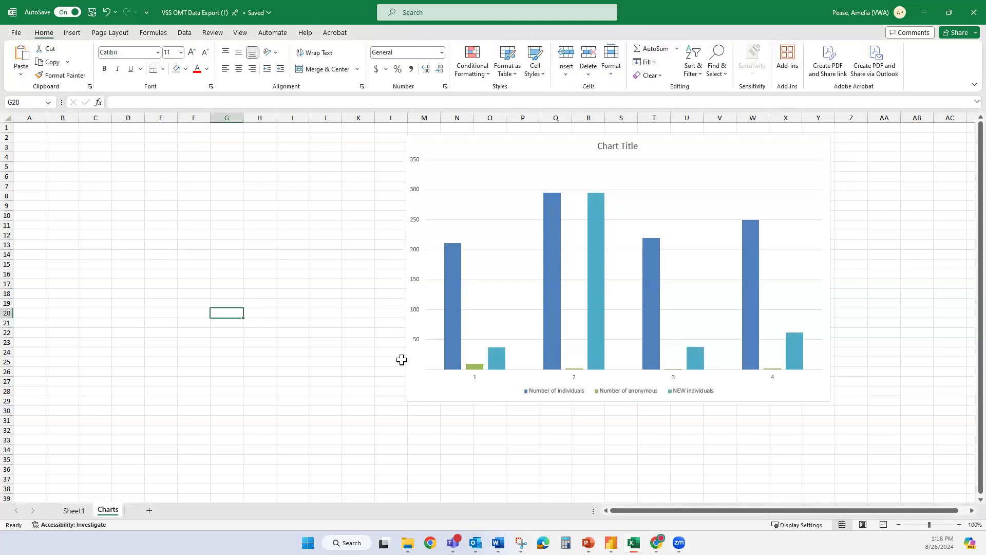
Title the chart 'Individuals Served in FY24'
click(792, 145)
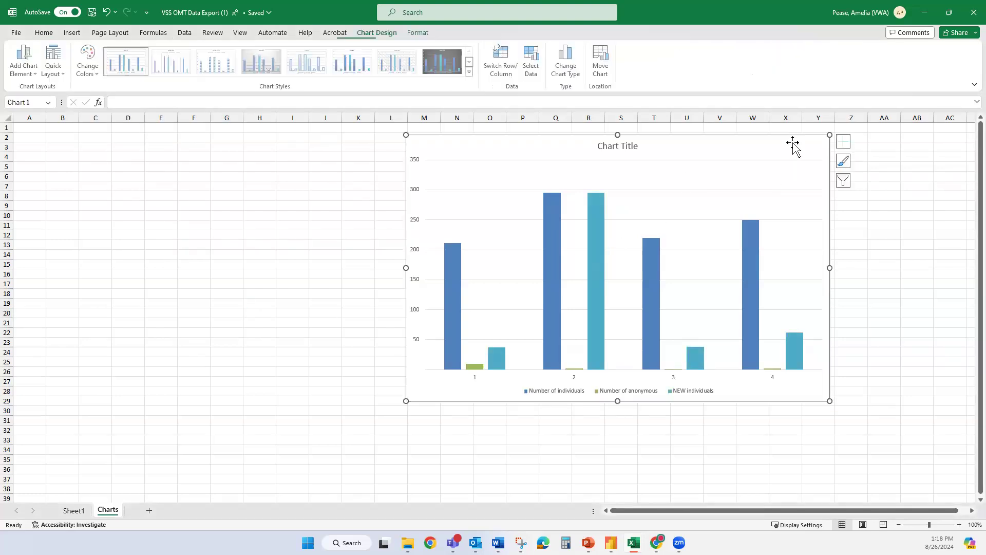
click(619, 147)
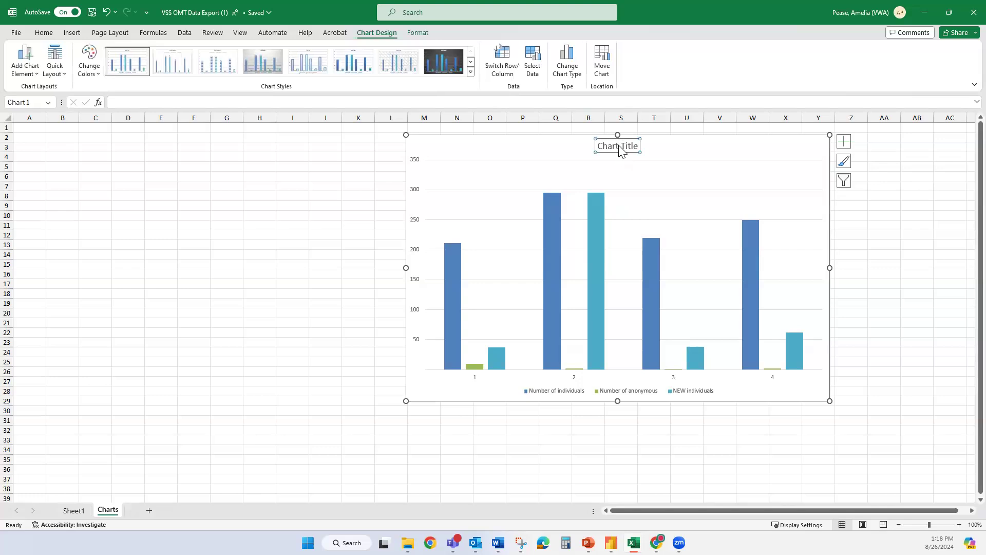
triple_click(620, 147)
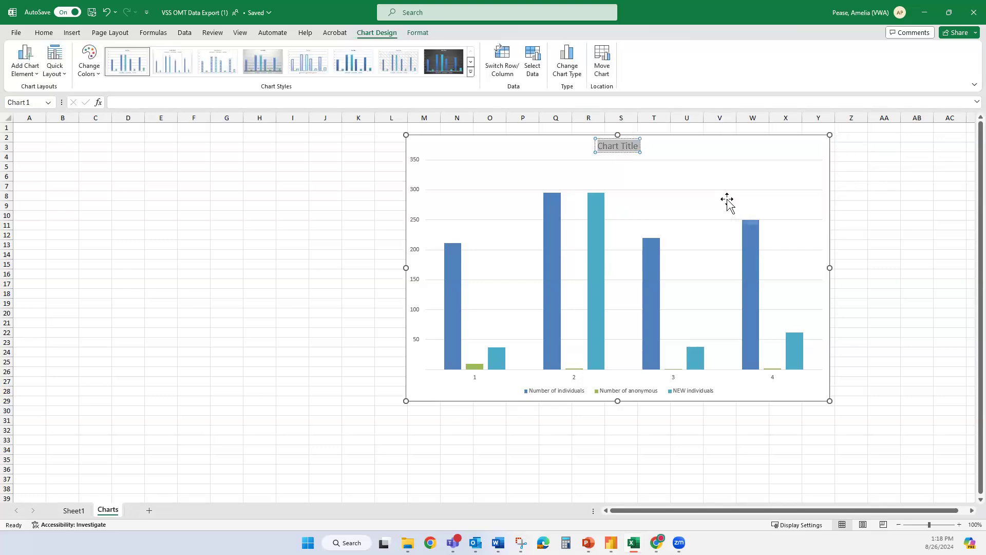
text(Individuals Served in FY24)
click(920, 334)
click(825, 447)
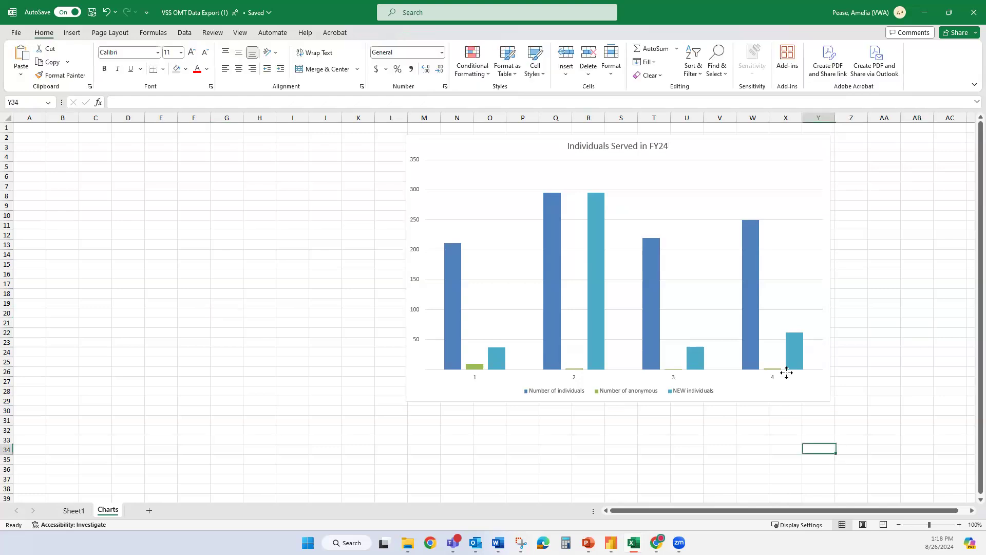
Add axis titles 'Total Individuals' and 'Quarter', then move the chart left
click(804, 398)
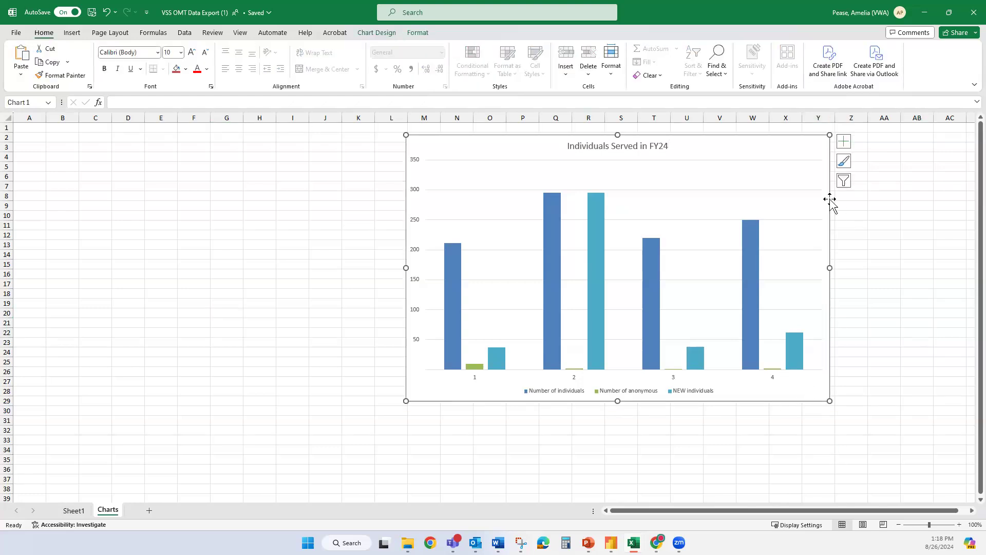
click(844, 142)
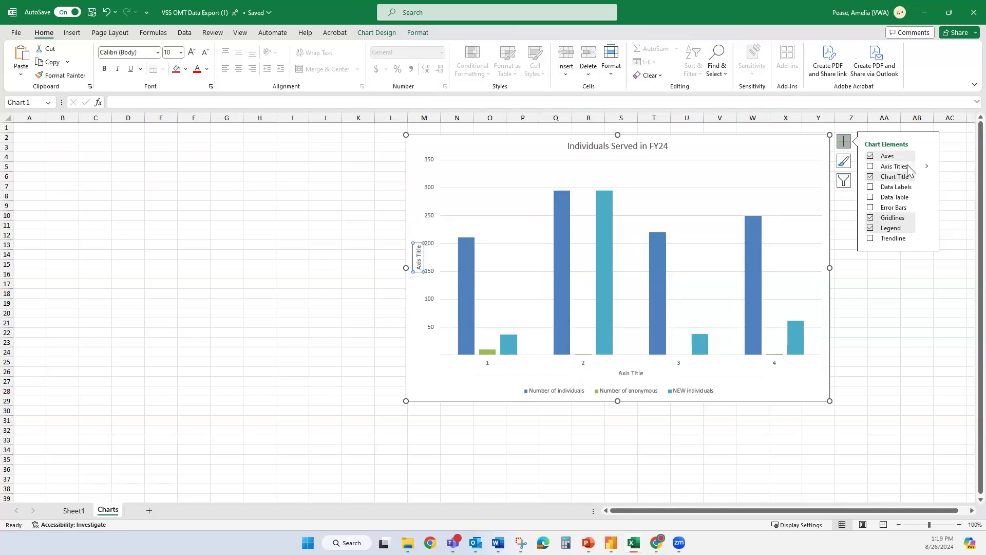
click(875, 169)
click(418, 260)
triple_click(417, 265)
text(Total)
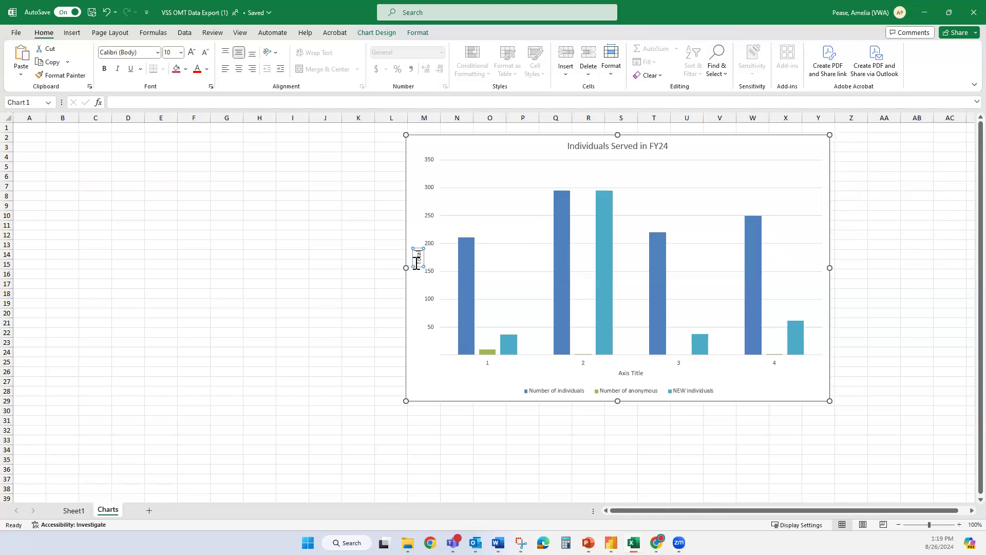
text( Individuals)
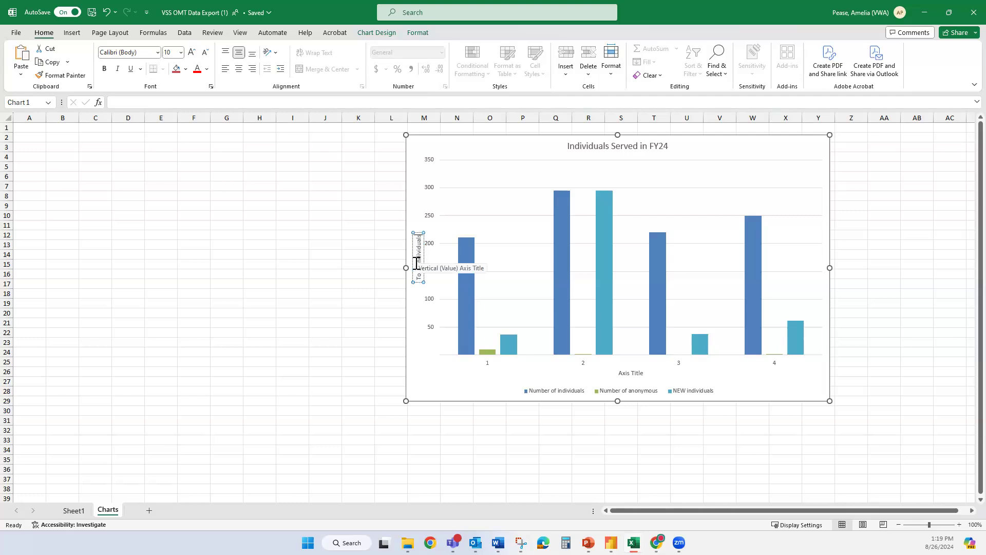
double_click(629, 374)
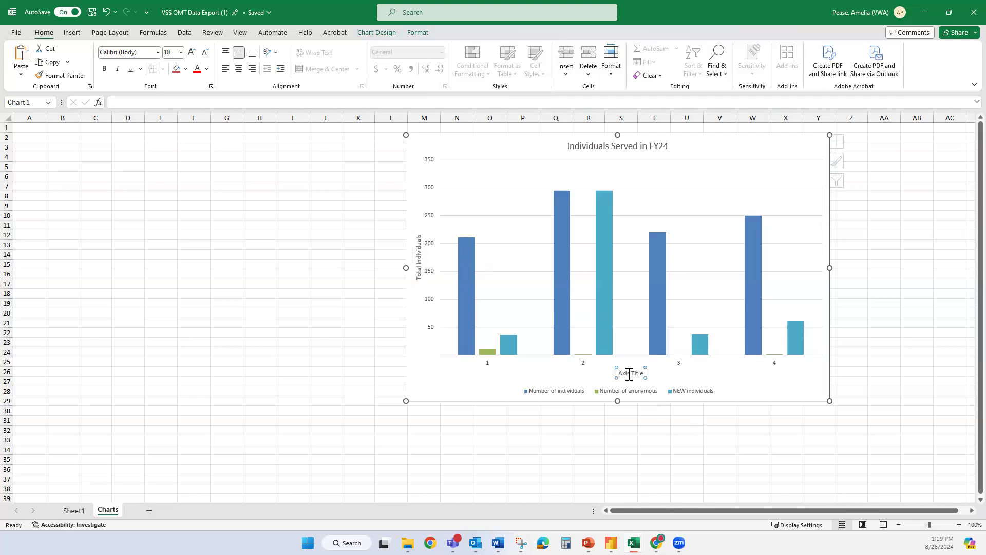
text(Quarter)
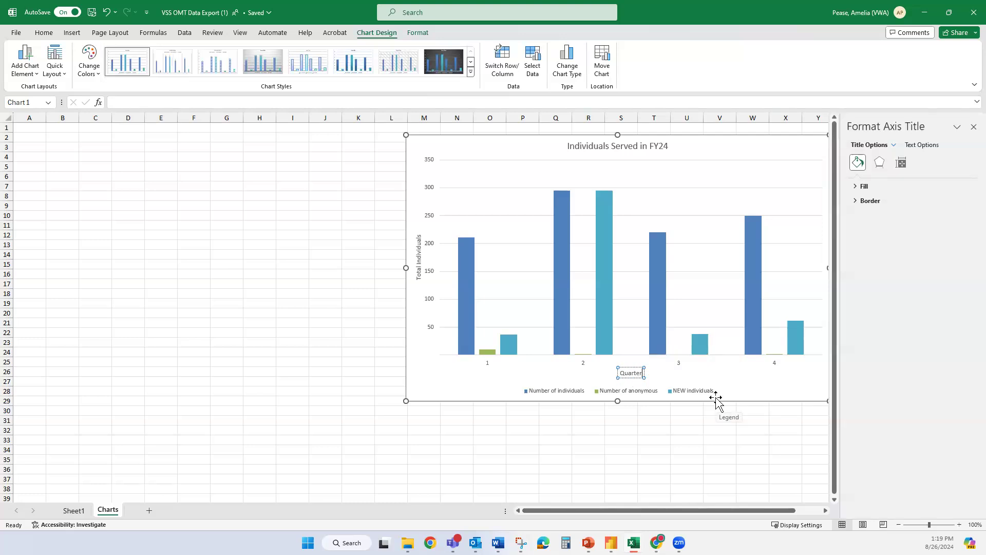
click(740, 432)
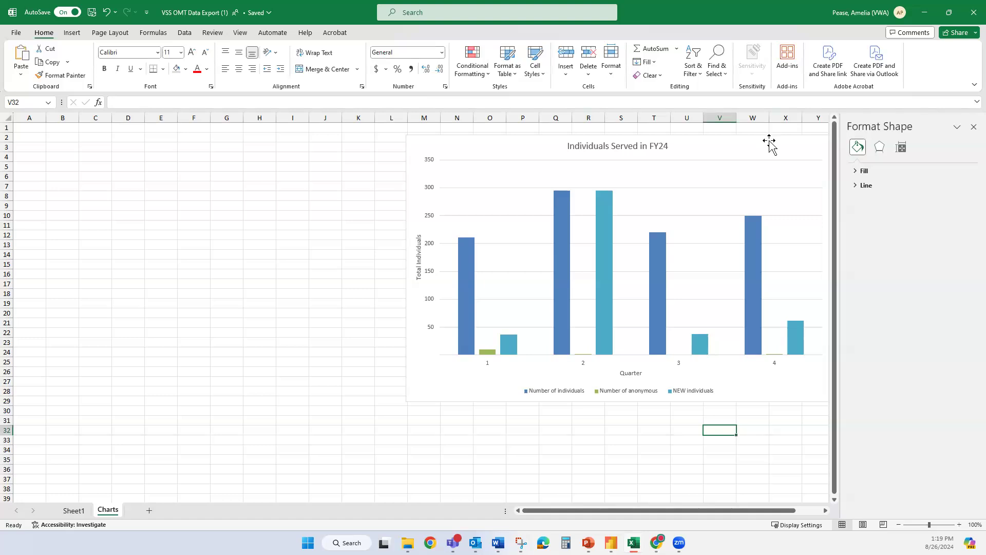
click(660, 145)
drag(659, 145, 548, 153)
Add value data labels above every bar, closing the Format pane without adding a trendline
click(731, 149)
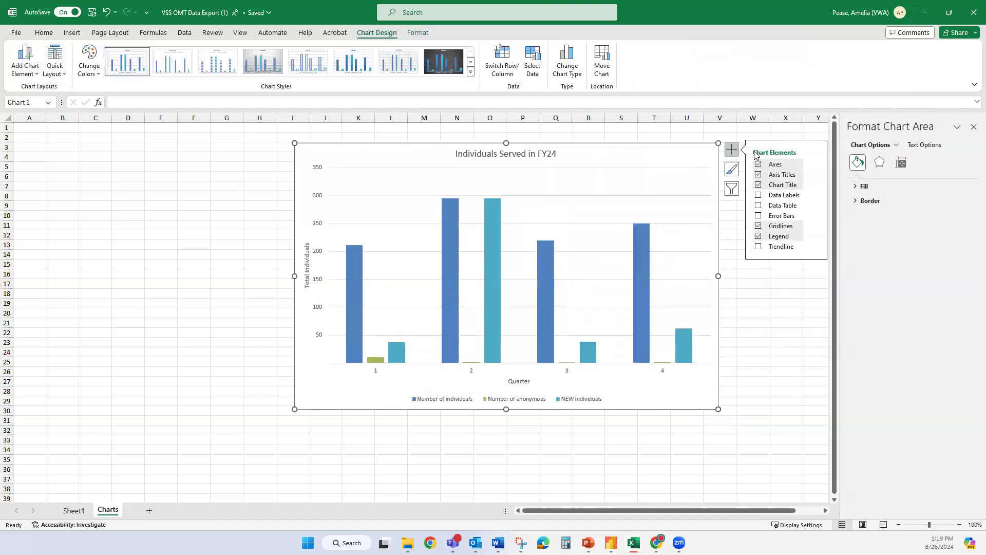
click(758, 196)
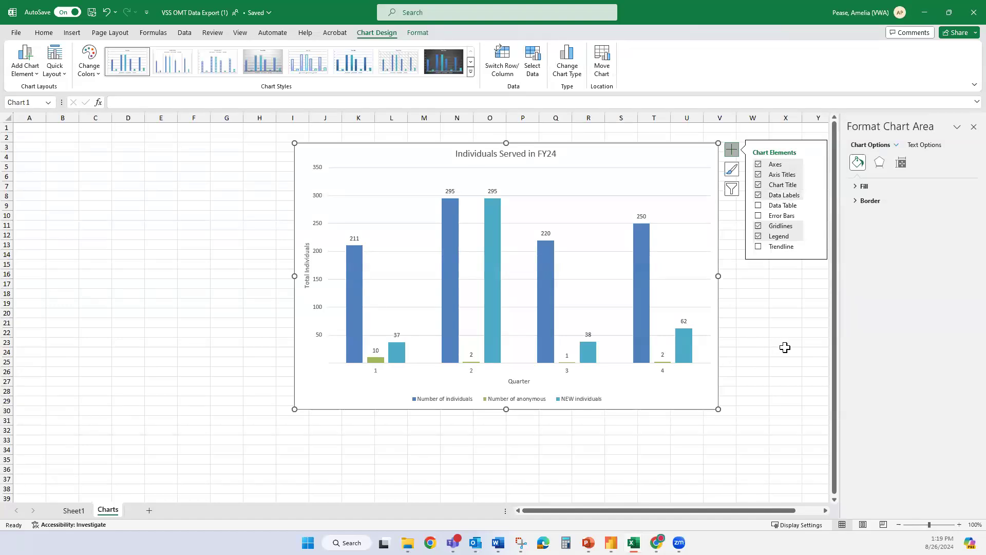
click(973, 127)
click(815, 196)
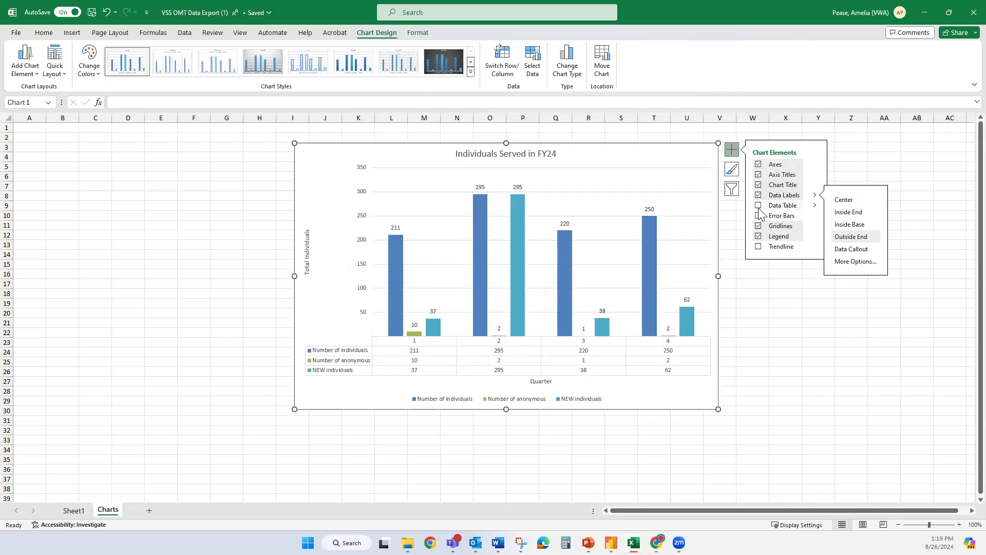
click(758, 247)
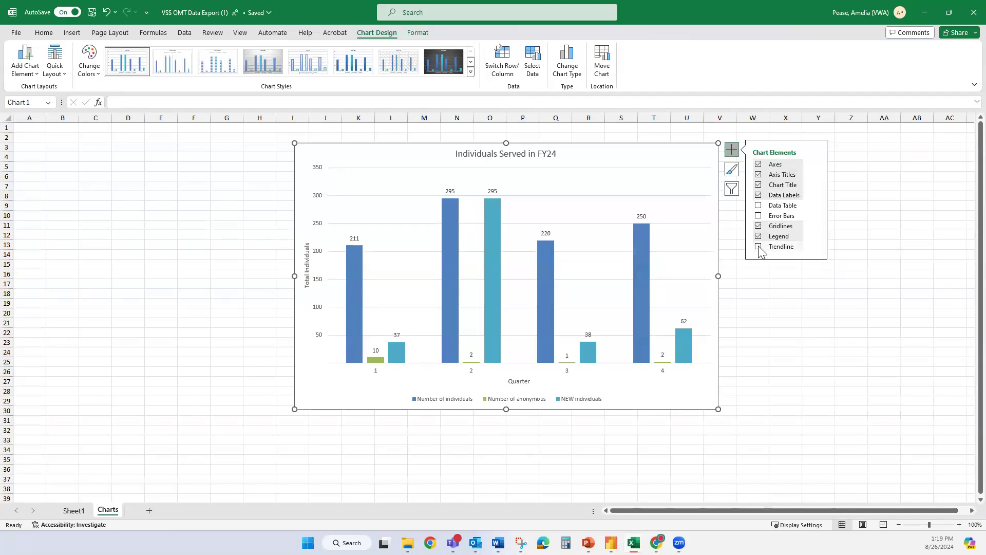
click(537, 221)
click(849, 374)
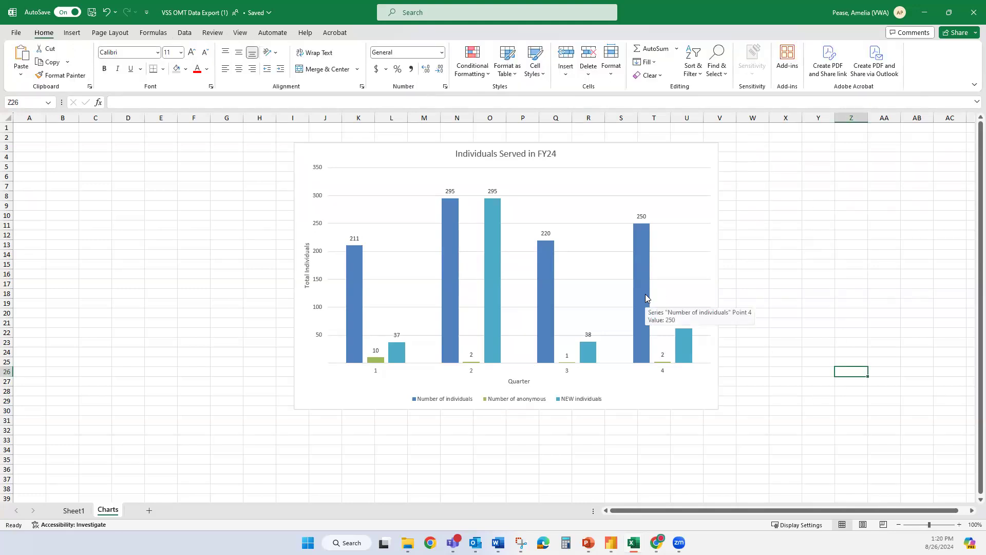
Try colouring the Q4 and Q3 bars green, then undo both colour changes
click(645, 294)
double_click(643, 284)
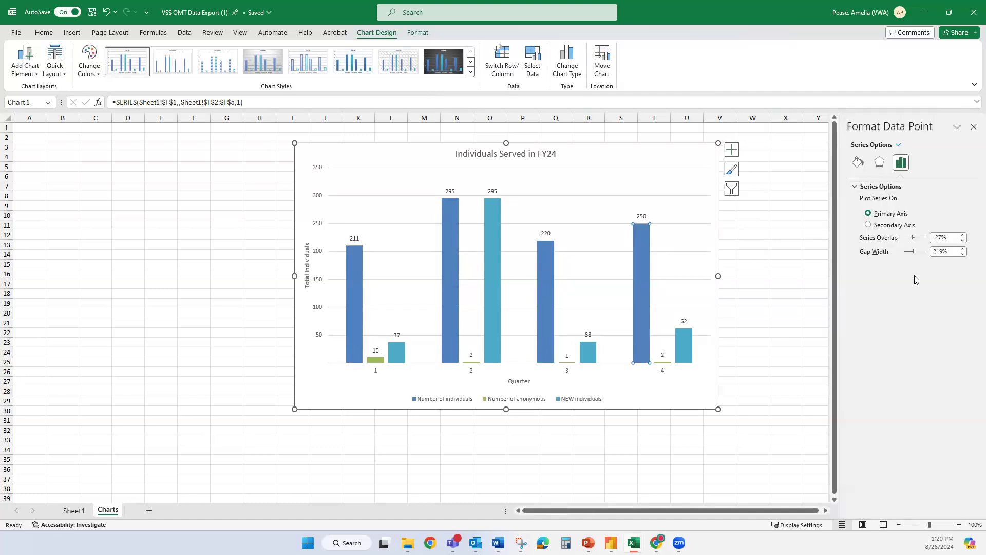
click(857, 163)
click(856, 186)
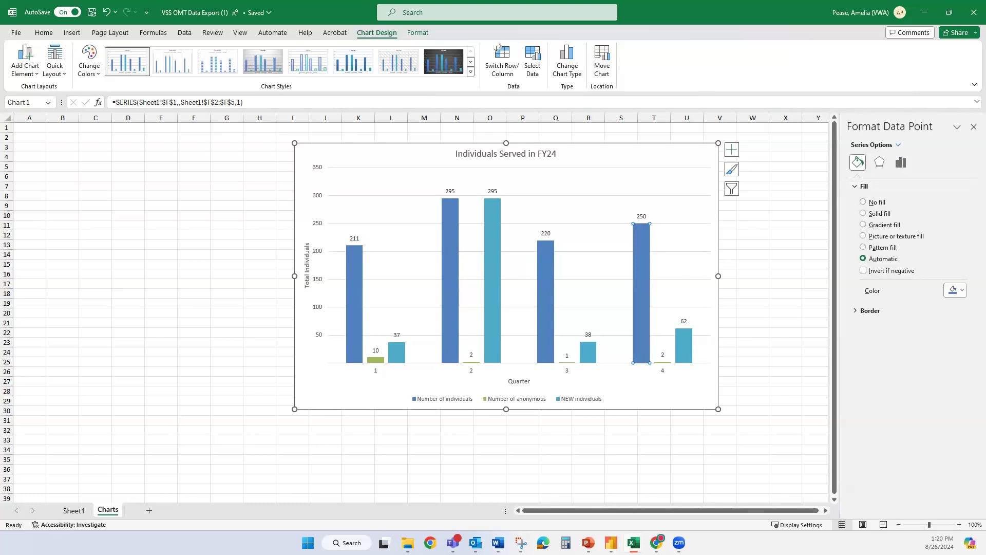
click(958, 291)
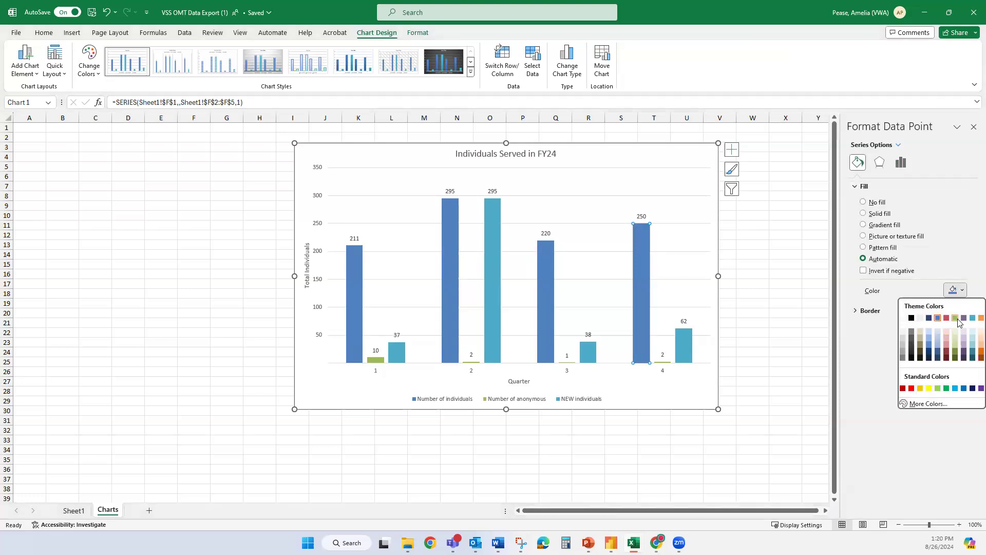
click(956, 319)
click(549, 284)
click(955, 291)
click(956, 319)
click(786, 293)
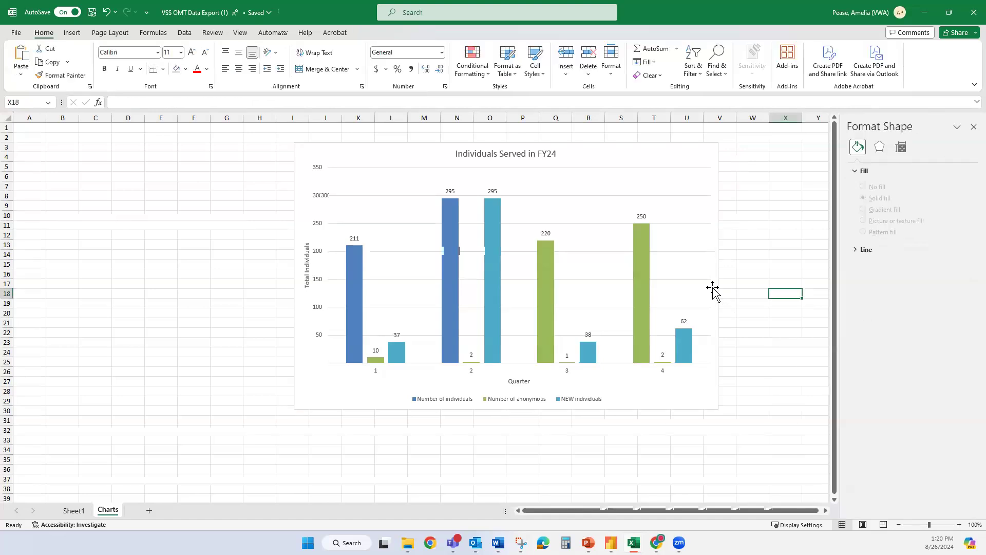
key(ctrl+z)
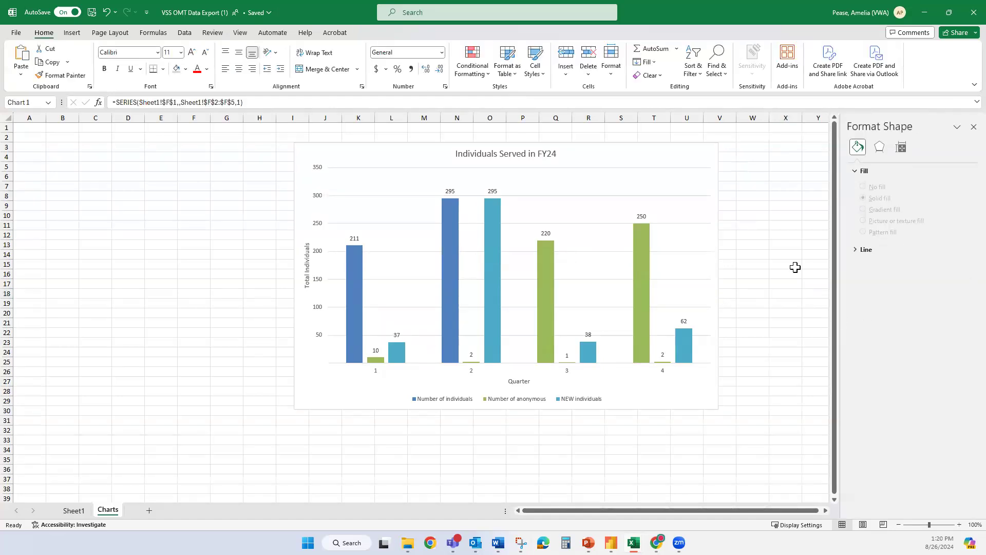
key(ctrl+z)
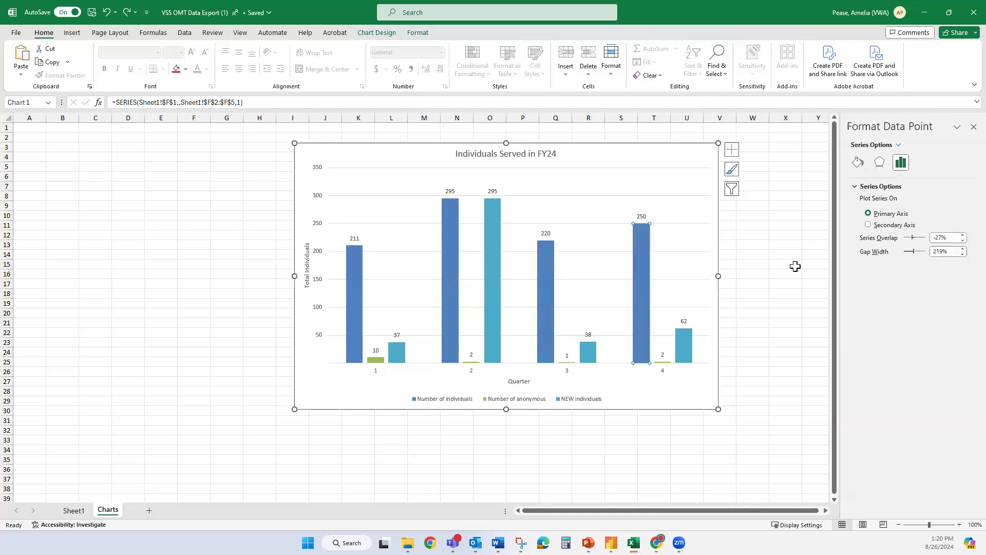
Move the FY24 chart to the left edge over columns B–M, close the format pane, and return to Sheet1
drag(581, 151, 360, 138)
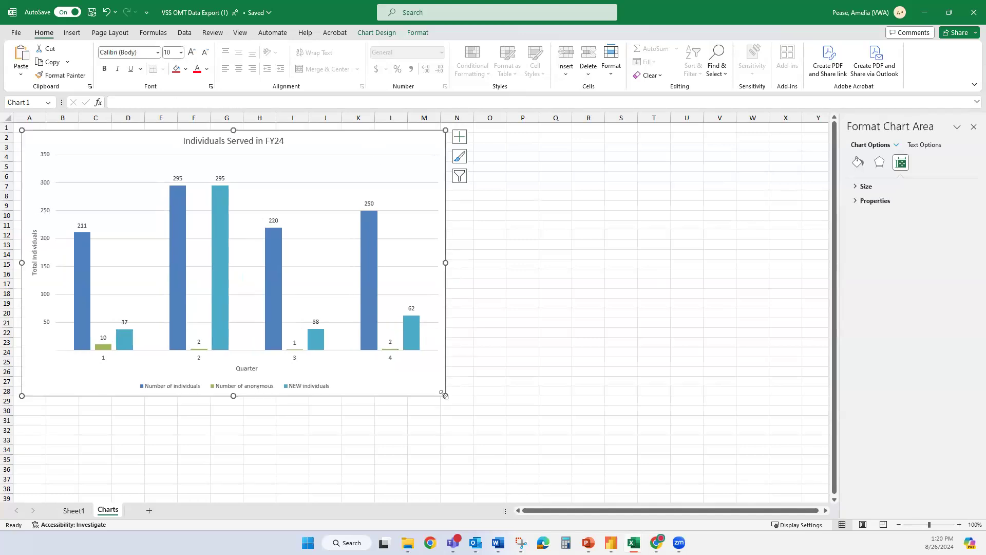
click(619, 399)
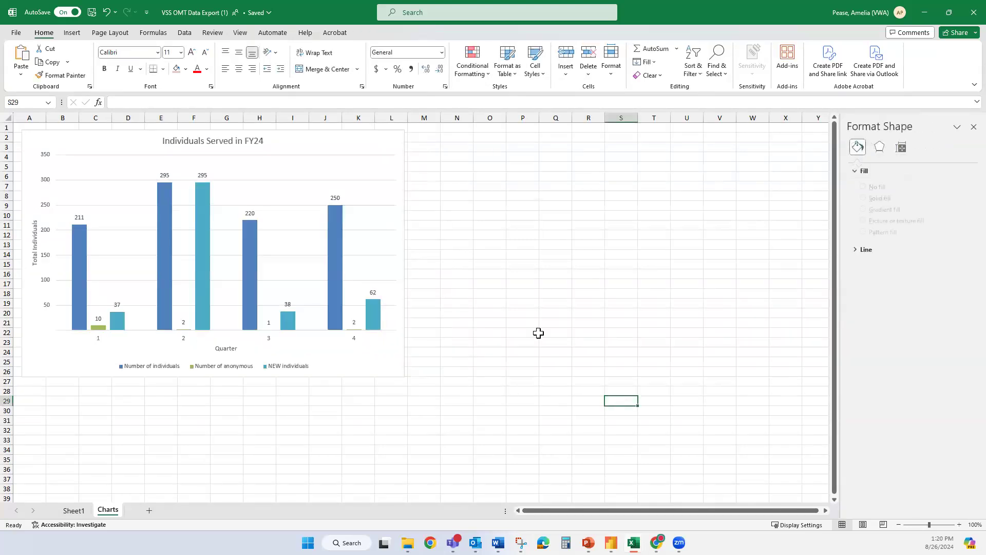
click(537, 332)
click(971, 131)
click(591, 255)
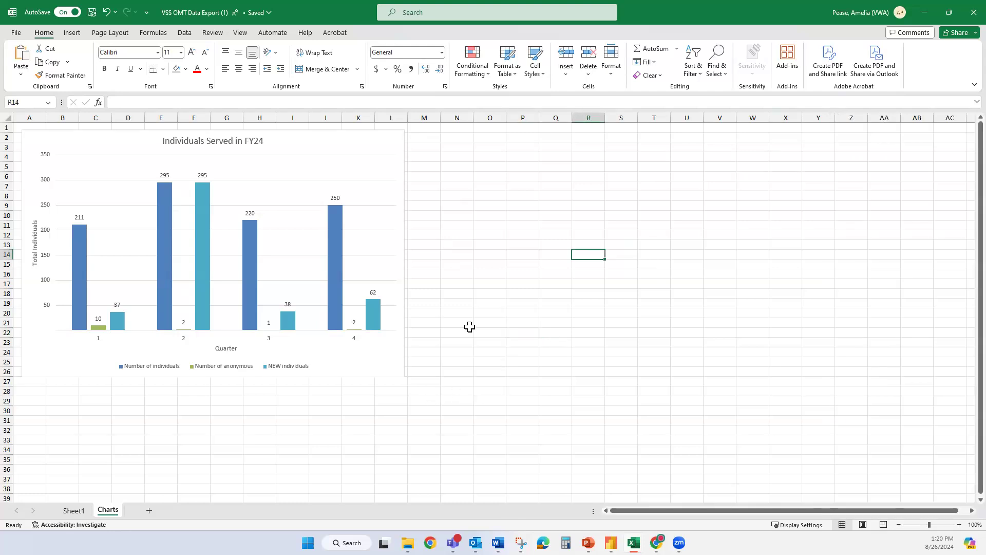
click(72, 510)
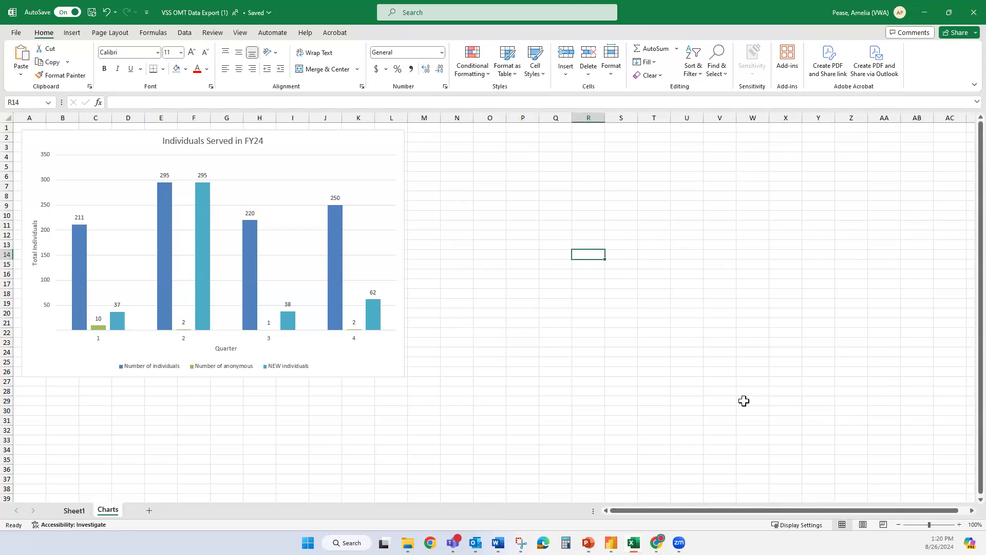
click(530, 304)
Scroll right to the Gender columns and select the header row starting at Gender: Male in U1
click(651, 160)
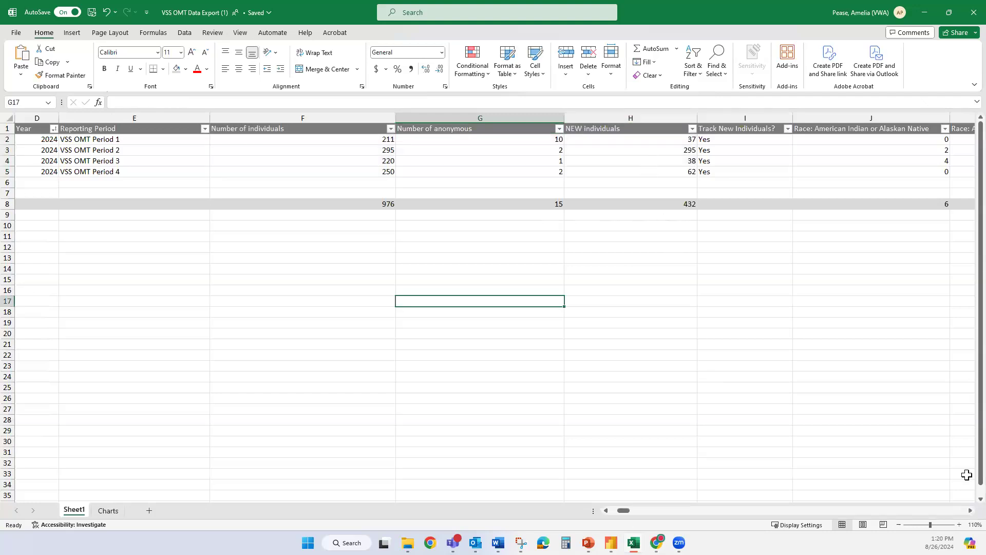
click(970, 511)
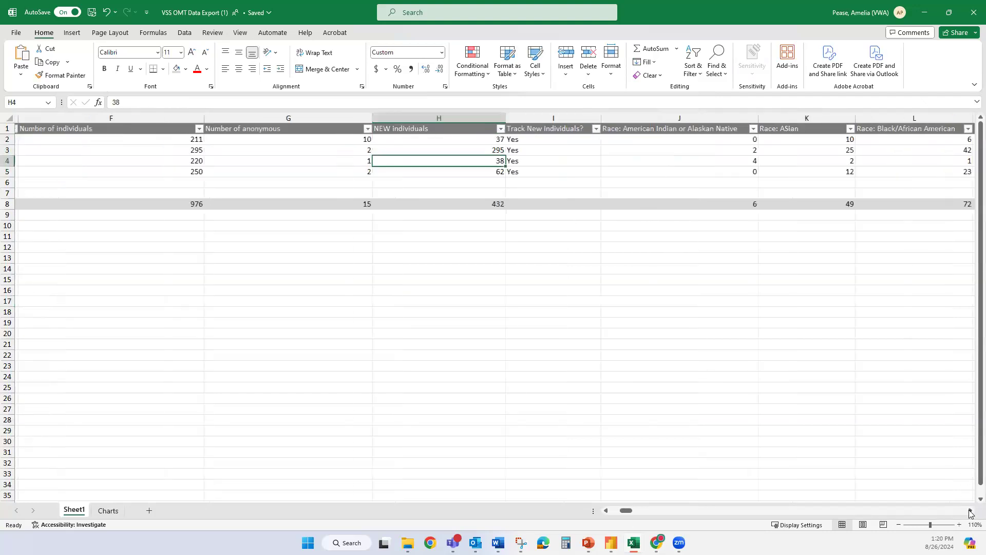
click(970, 512)
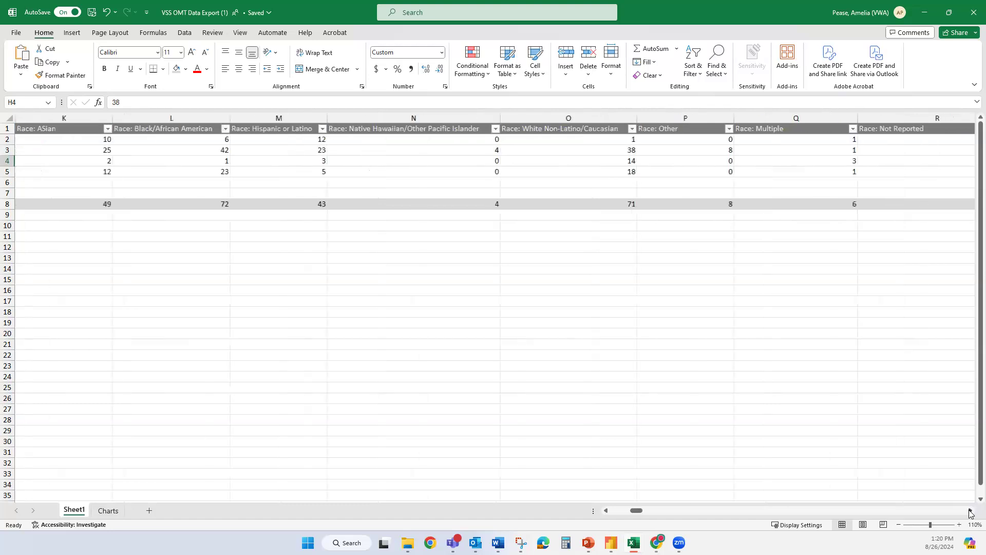
click(970, 512)
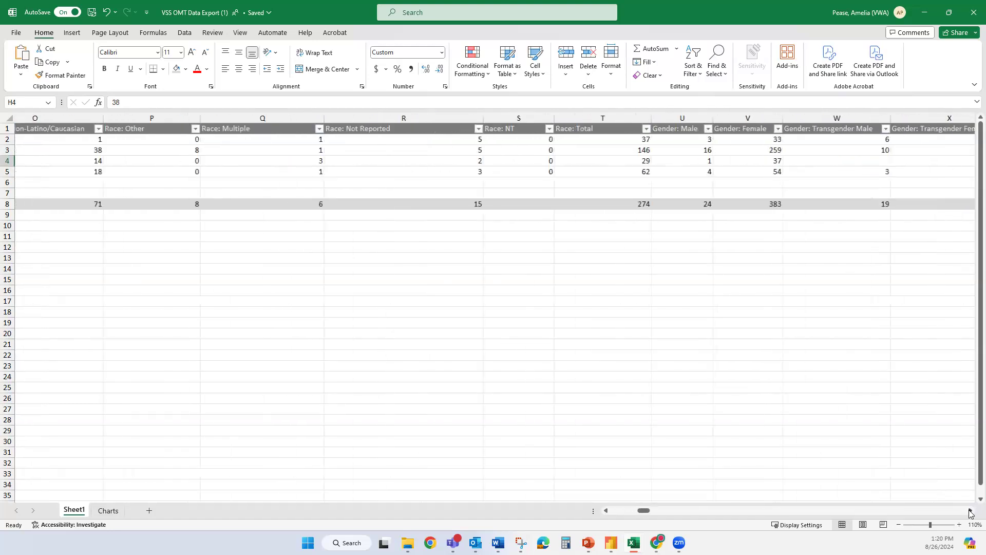
click(970, 512)
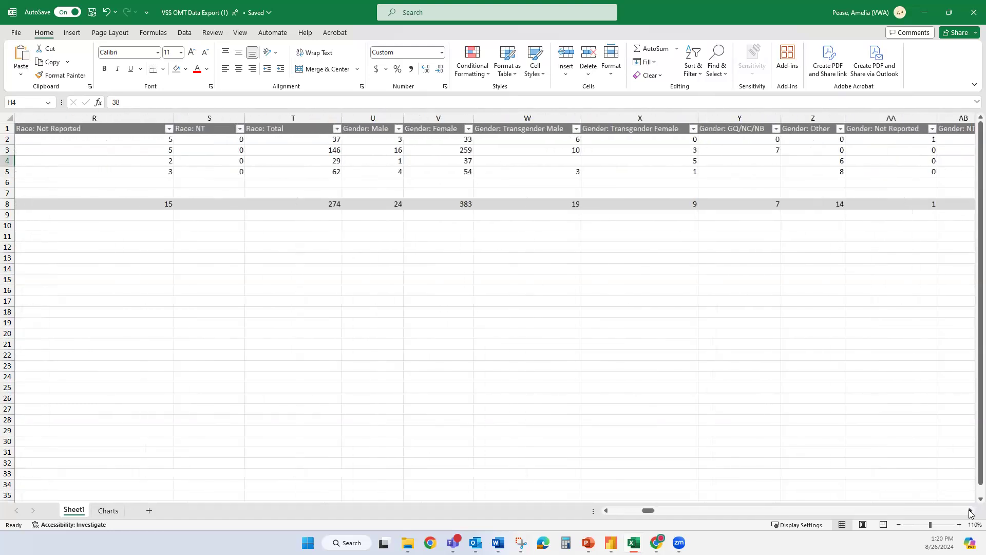
click(285, 290)
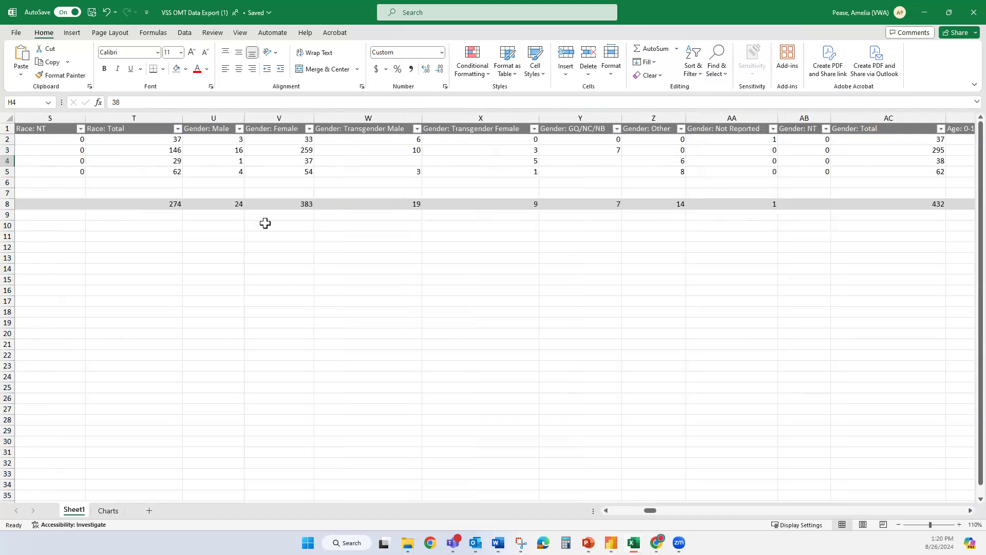
click(220, 129)
drag(219, 127, 799, 129)
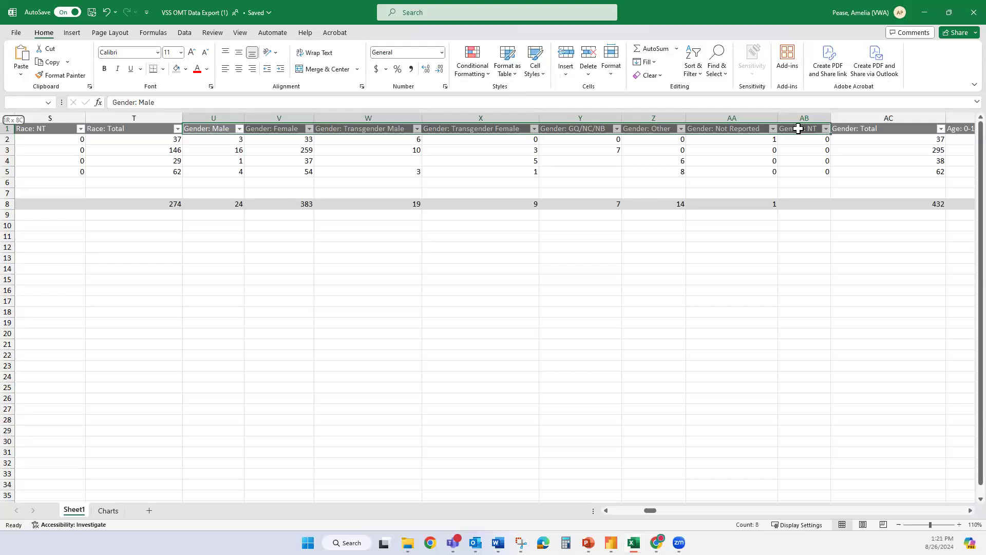
Select U1:AA5 and insert a 100% Stacked Bar chart with gender categories as the bars
drag(798, 128, 763, 183)
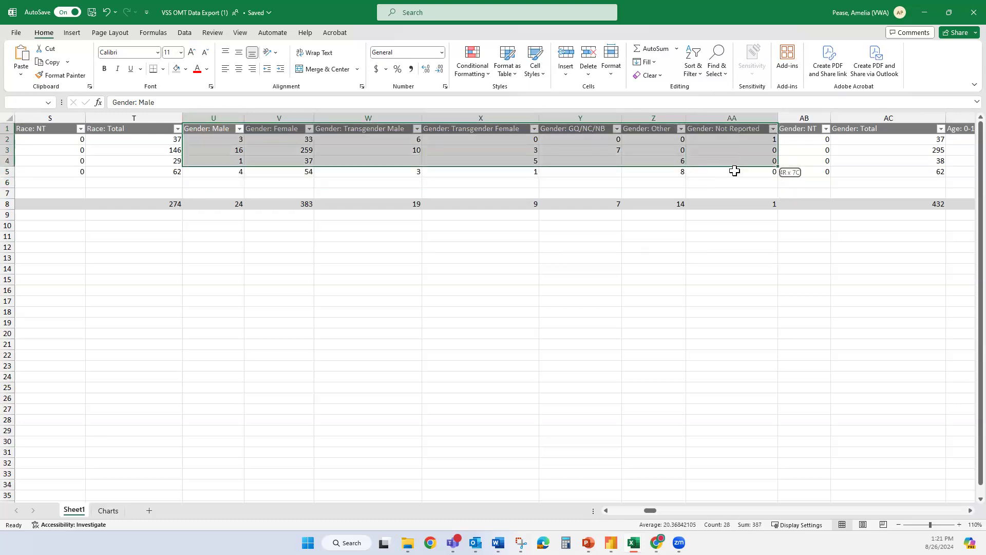
key(shift+Up)
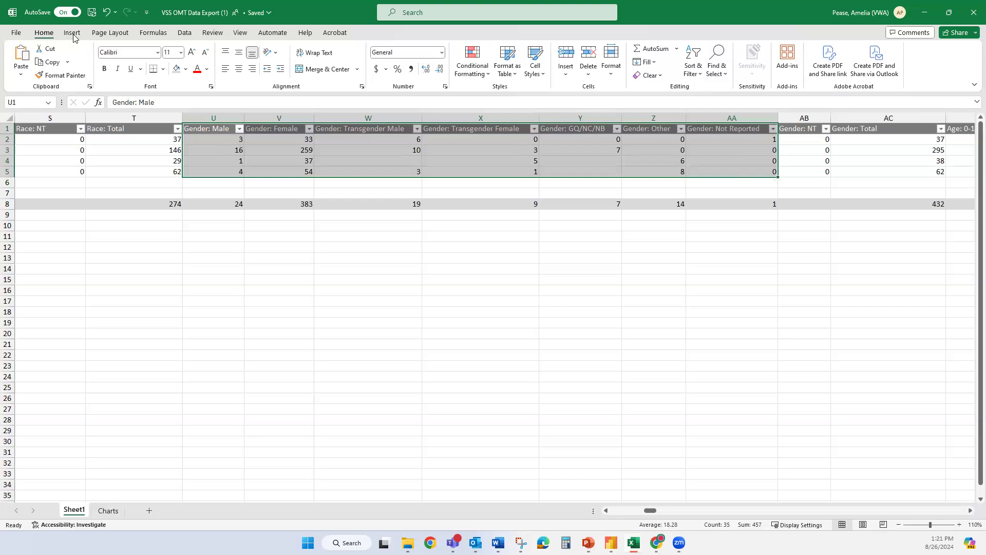
click(72, 33)
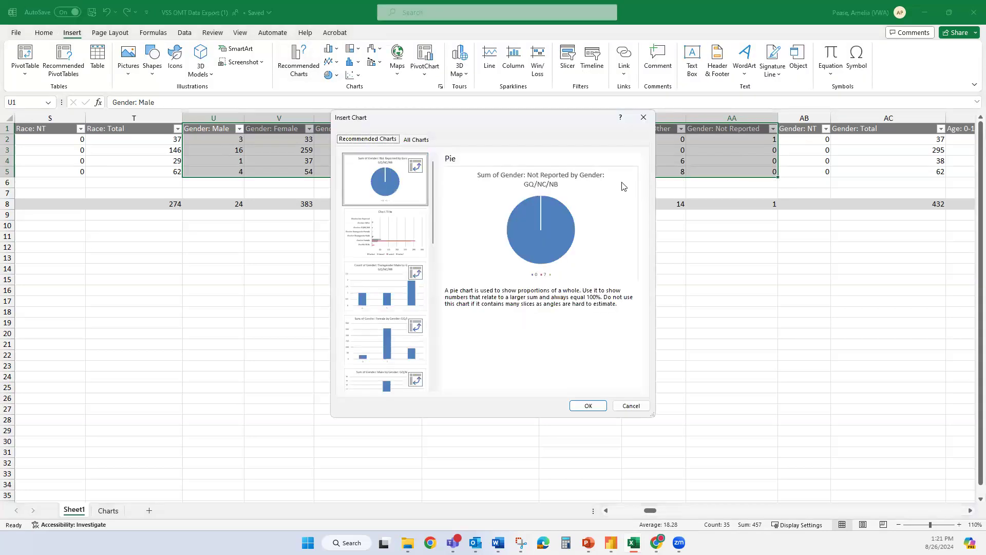
click(528, 153)
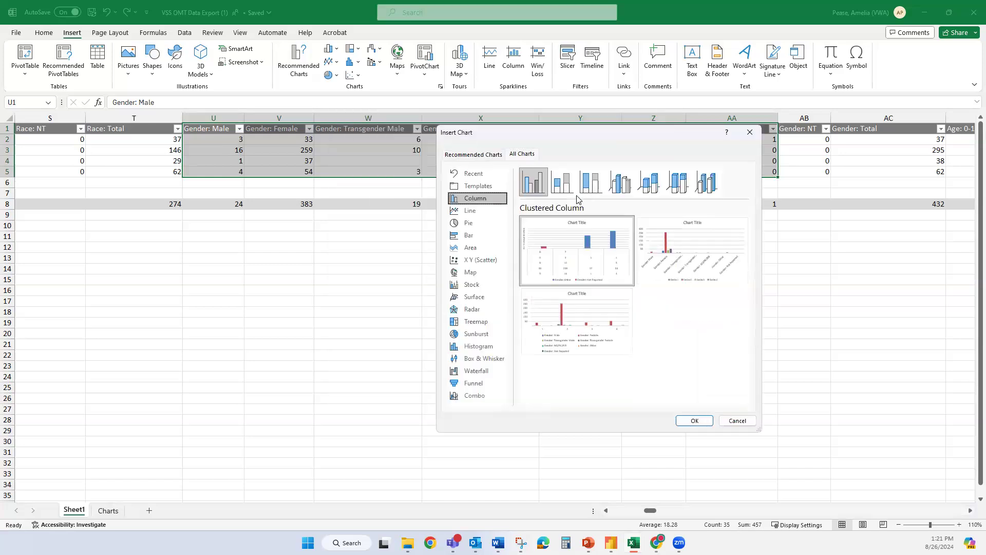
click(562, 182)
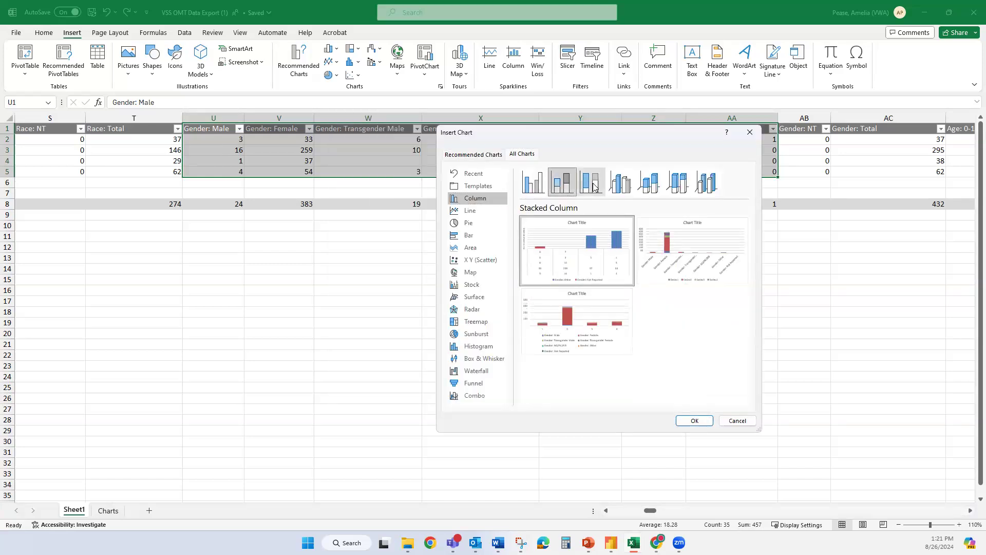
mouse_move(689, 254)
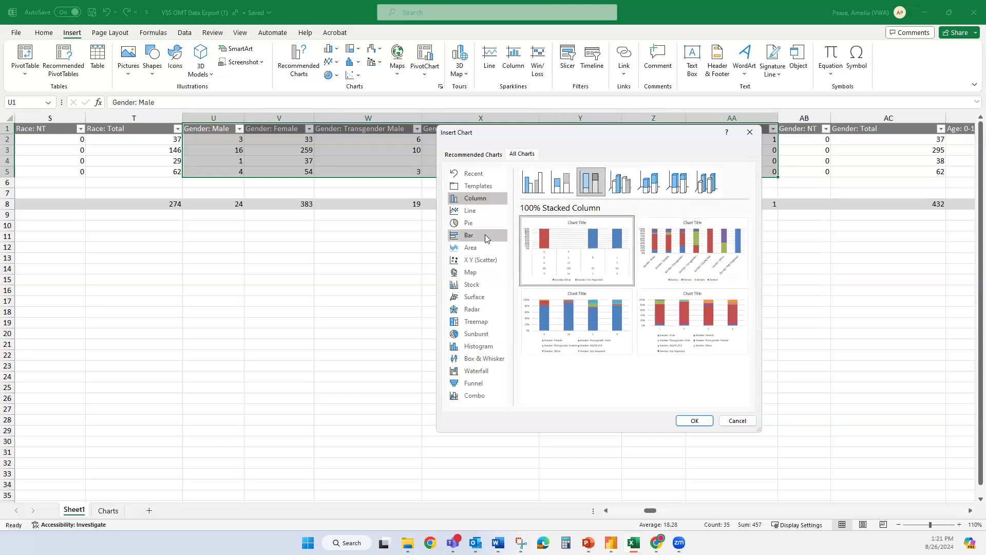
click(469, 235)
click(591, 182)
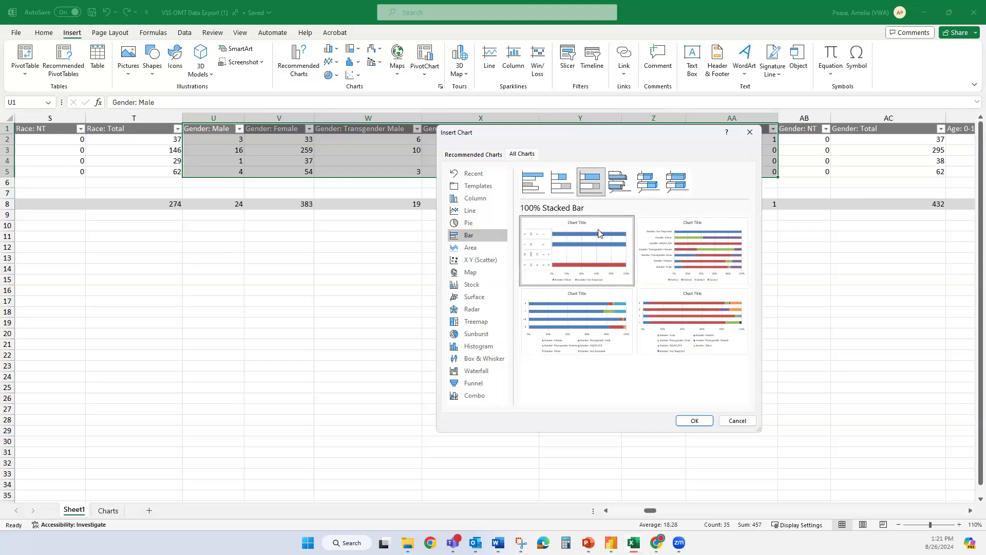
mouse_move(599, 234)
click(697, 241)
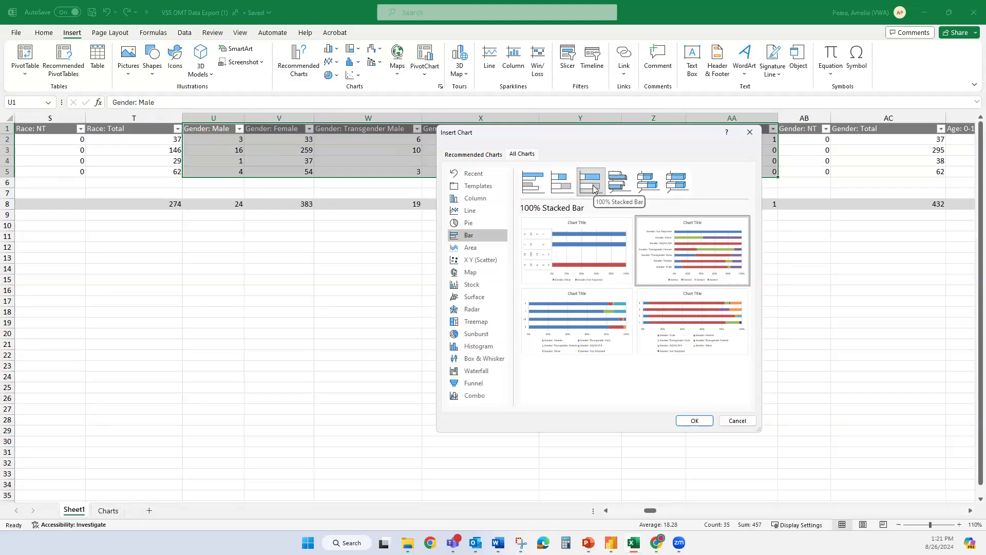
click(694, 420)
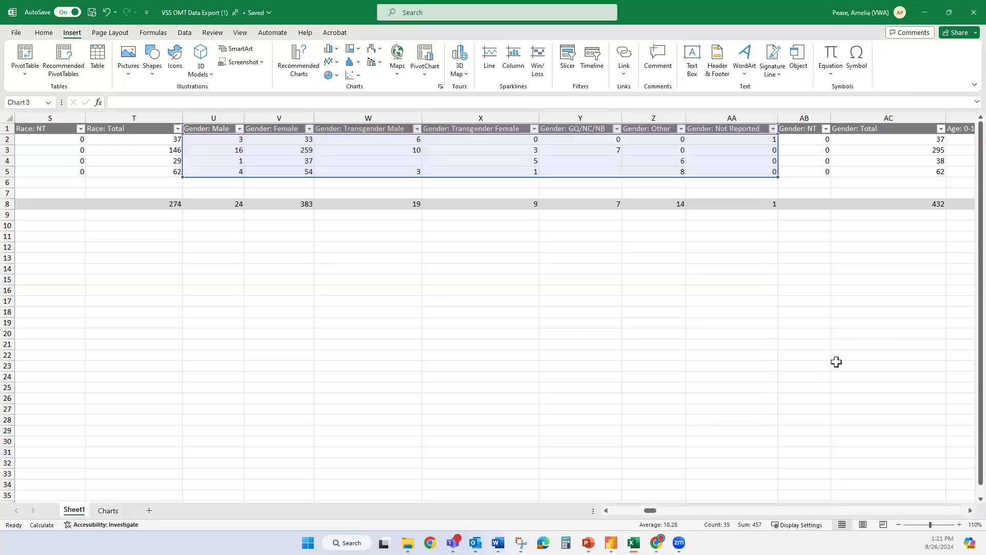
Cut the new bar chart from Sheet1 and paste it onto the Charts sheet at Q11
drag(579, 143, 601, 227)
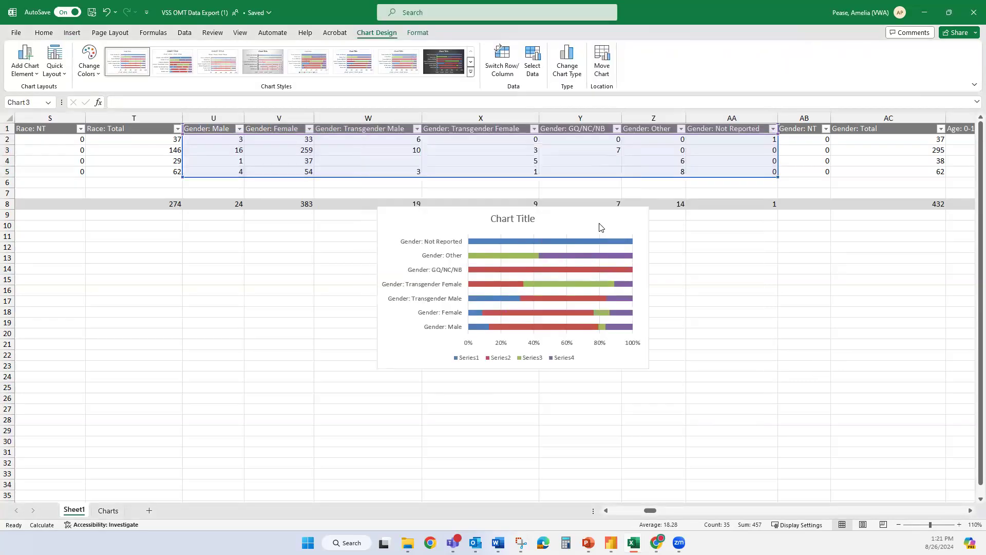
right_click(601, 227)
click(619, 232)
click(108, 510)
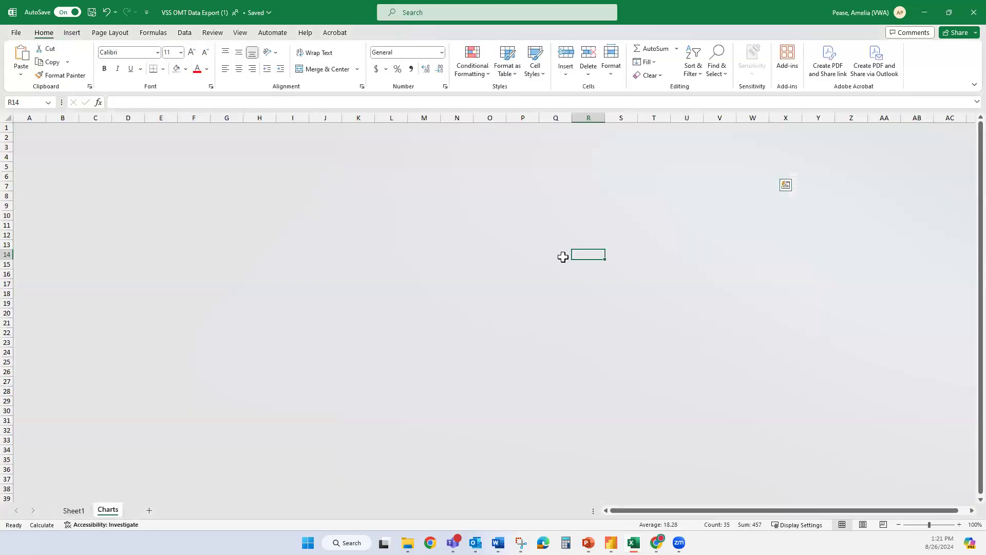
click(544, 222)
key(ctrl+v)
Place the bar chart beside the FY24 chart and enlarge it to match
drag(645, 164, 596, 137)
drag(662, 278, 888, 390)
click(857, 344)
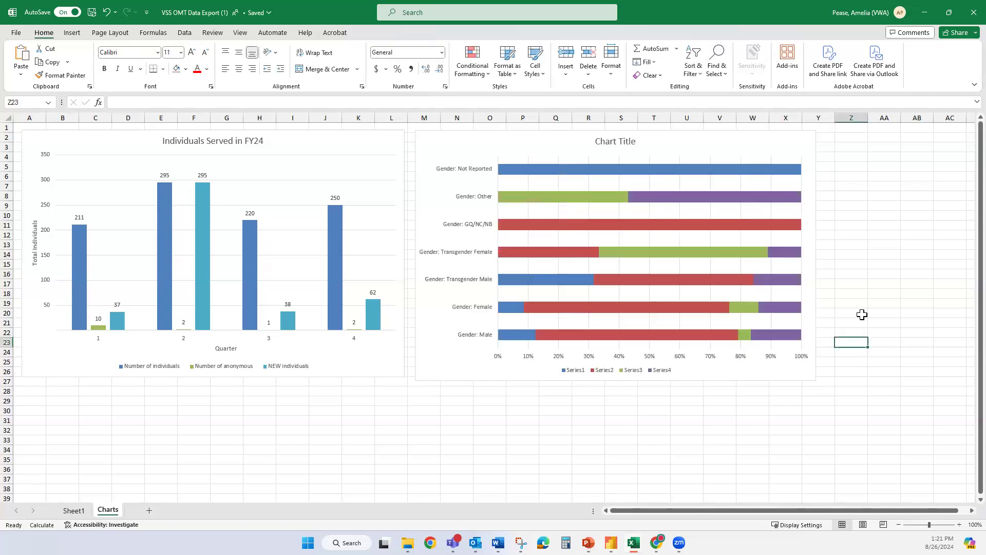
click(723, 366)
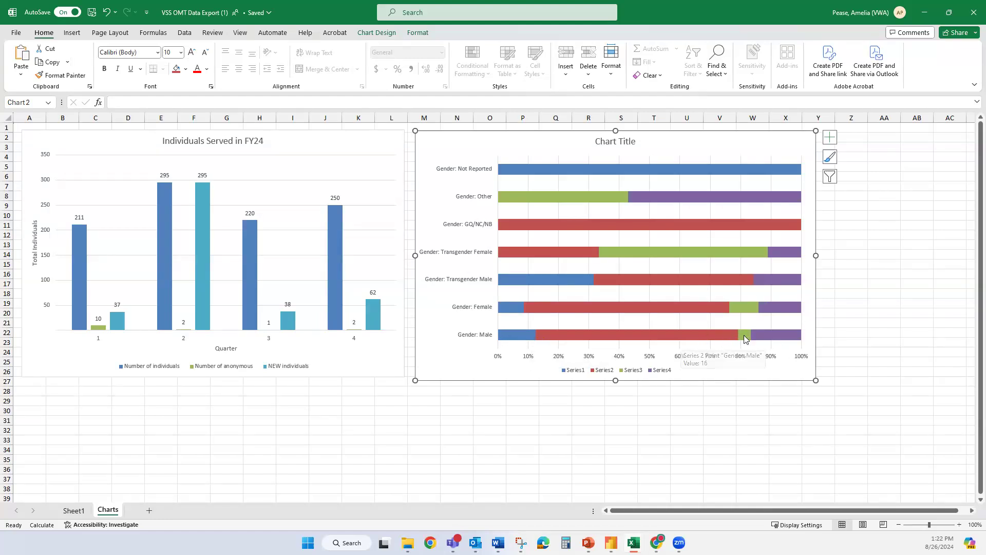
click(663, 374)
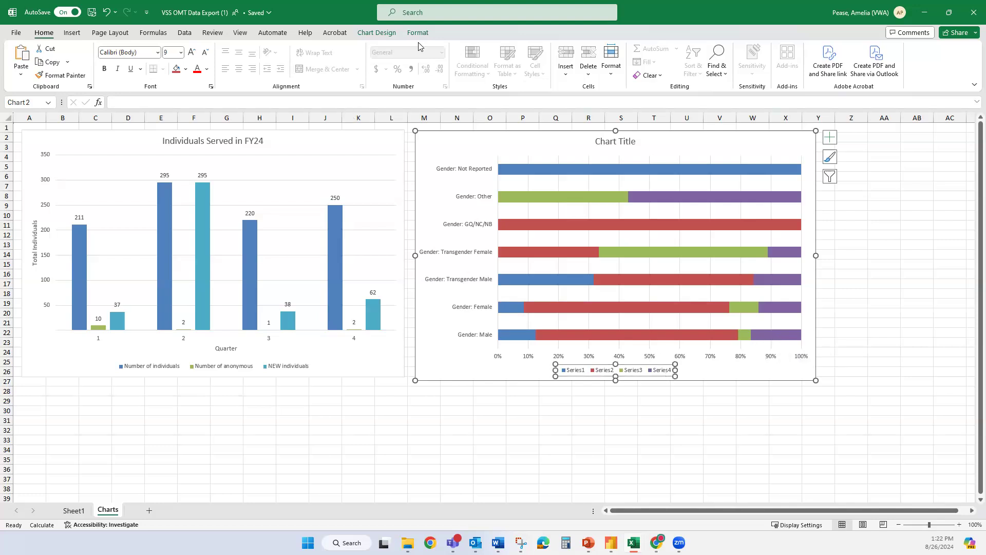
In Select Data, rename Series1 to Q1 and Series2 to Q2
click(392, 34)
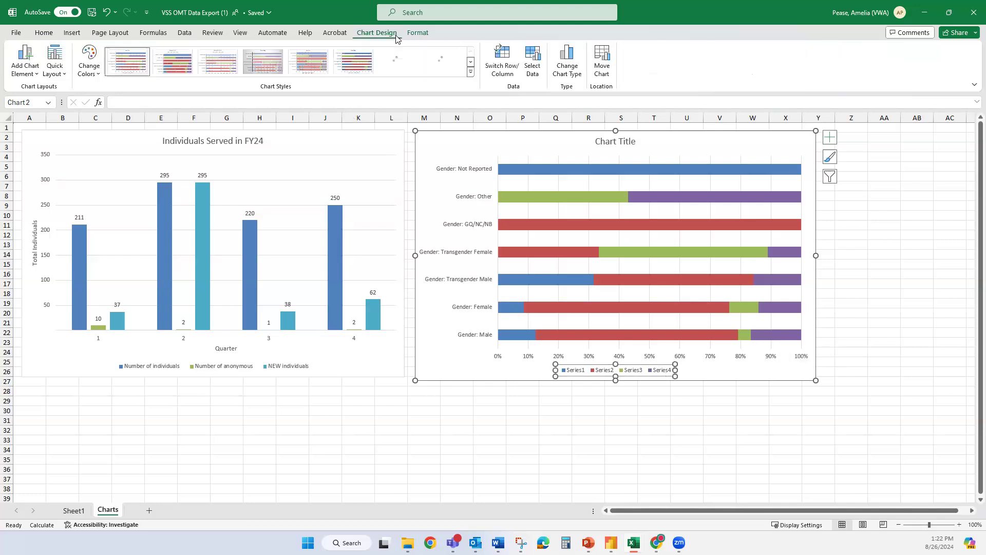
click(537, 65)
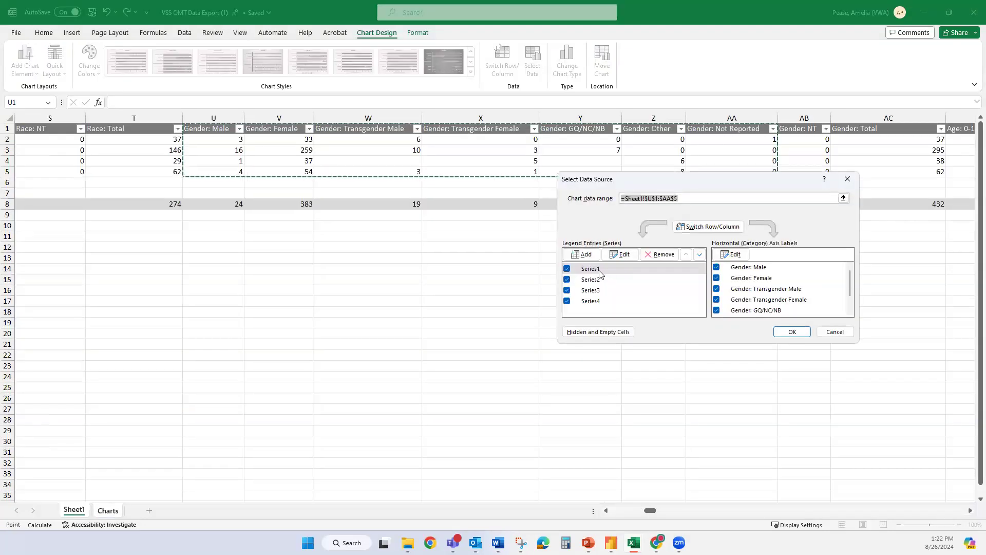
click(621, 254)
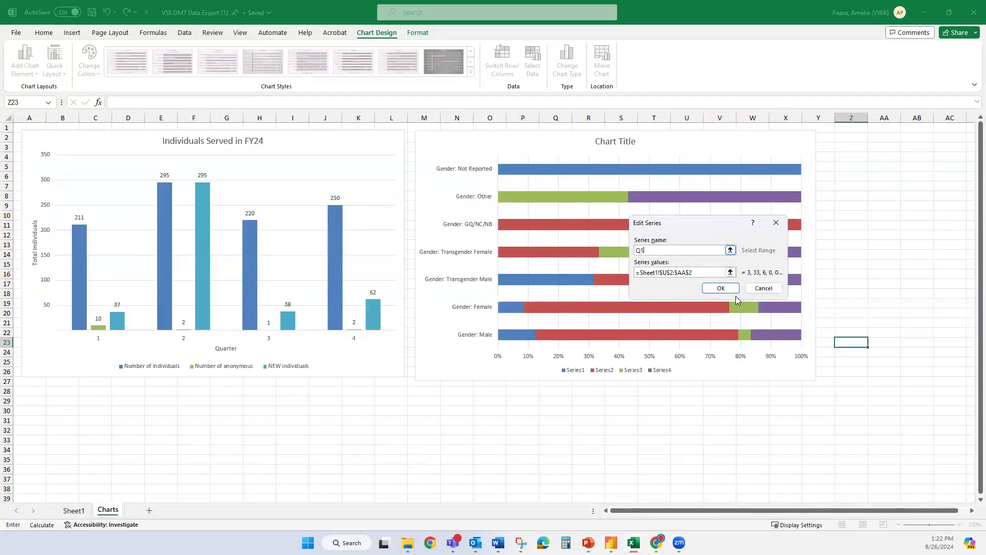
click(722, 290)
click(602, 280)
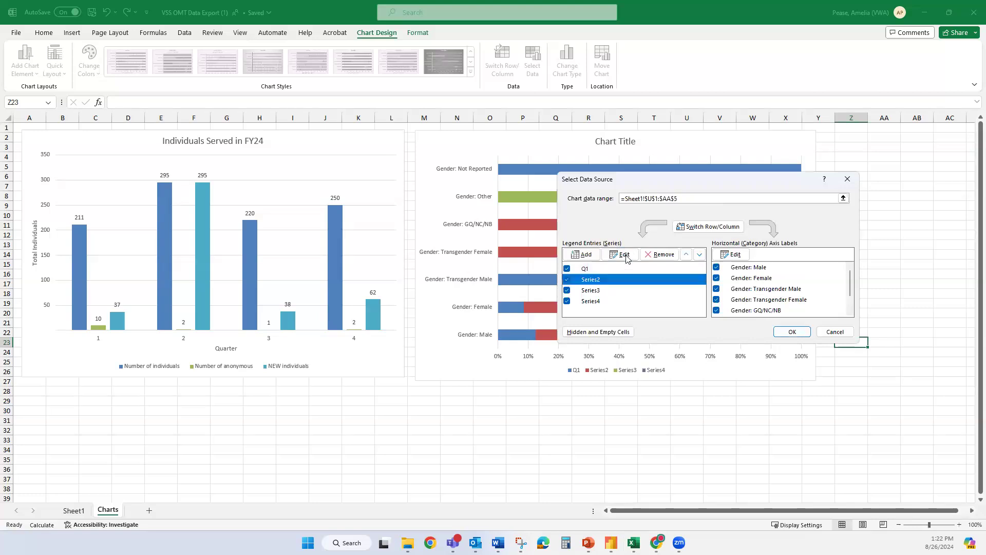
click(622, 254)
text(Q2)
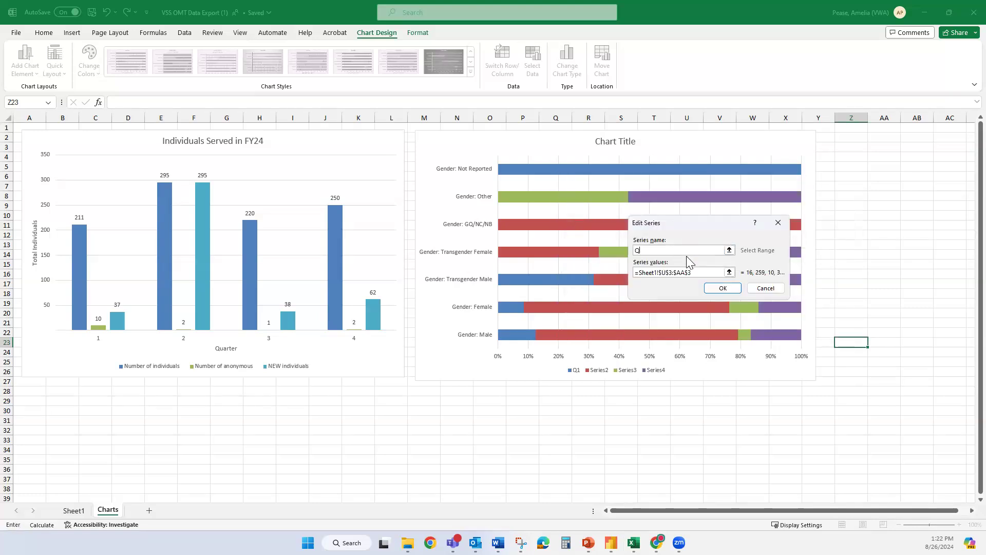
click(723, 288)
Rename Series3 to Q3 and Series4 to Q4, then apply the changes
click(591, 290)
click(622, 254)
text(Q3)
click(721, 288)
click(591, 301)
click(621, 254)
text(Q4)
click(722, 288)
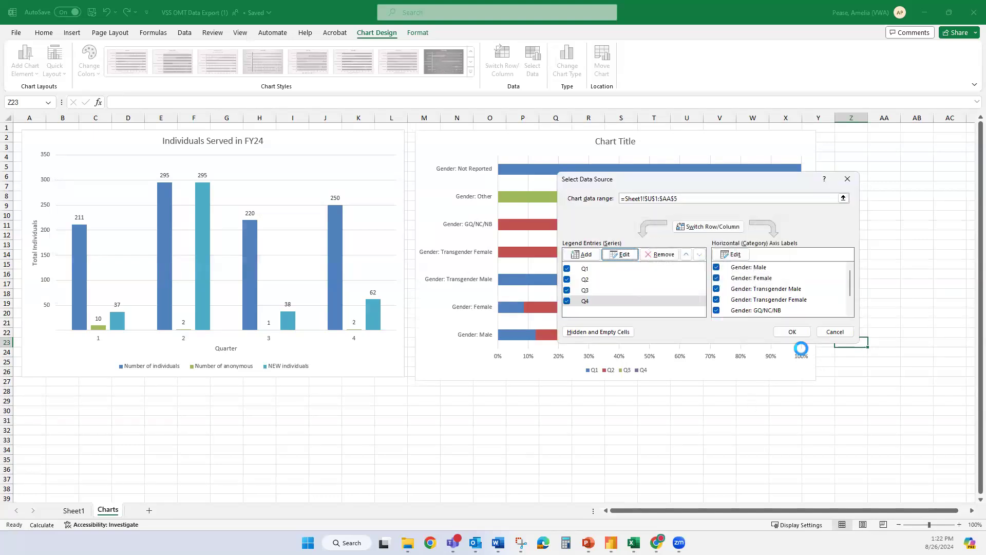
key(Return)
click(844, 441)
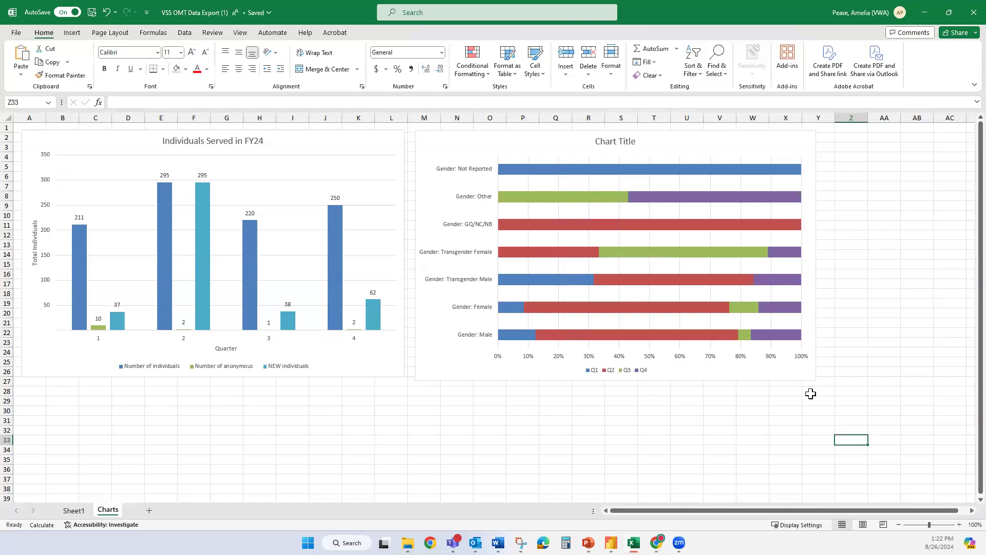
Set the category axis to Categories in reverse order so Gender: Male sits at the top
click(715, 368)
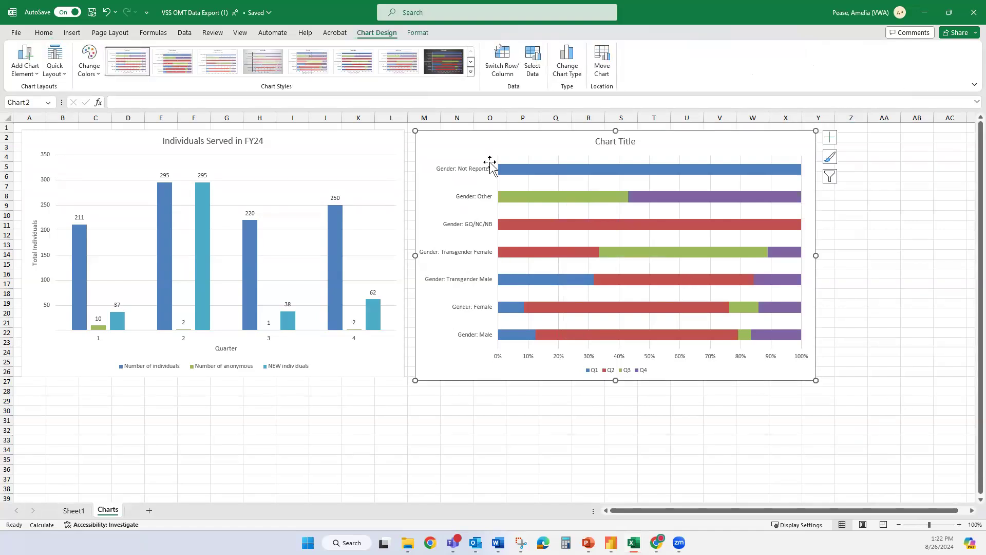
click(478, 336)
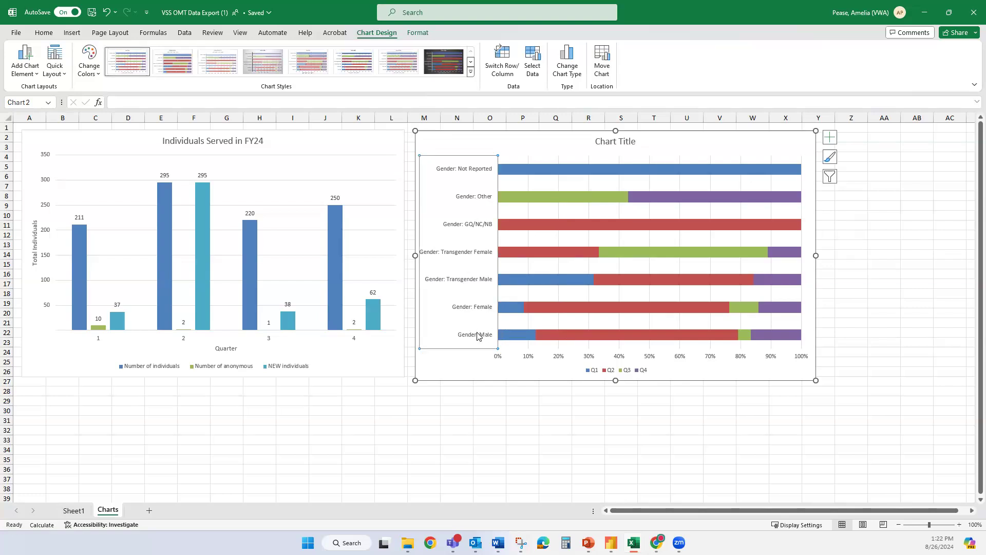
double_click(478, 336)
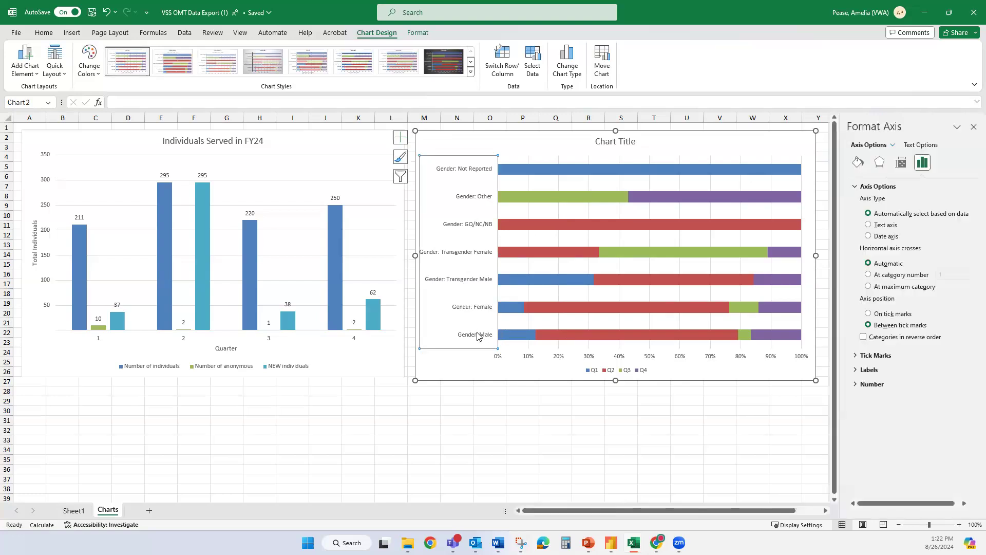
click(925, 342)
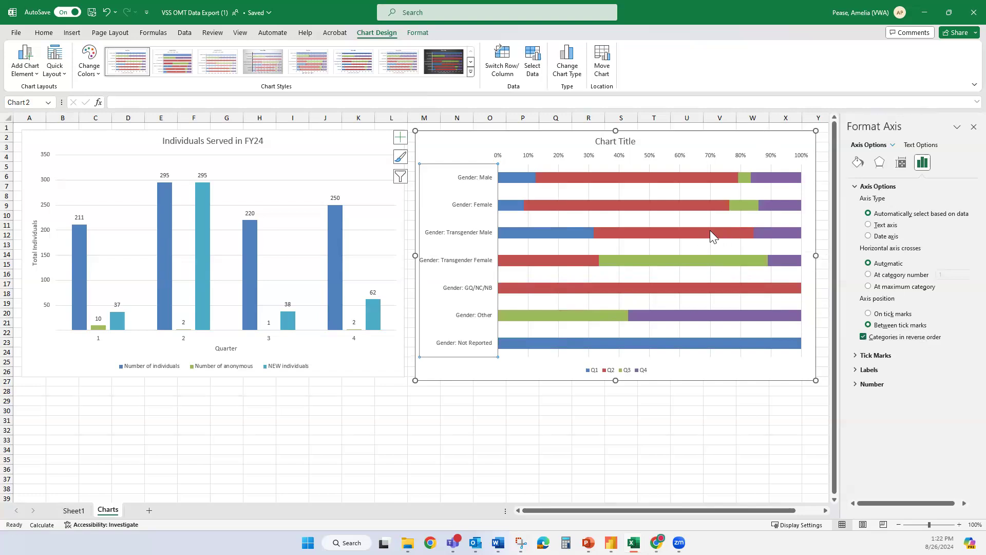
click(973, 126)
Add data labels with counts to every segment of the gender bar chart
click(830, 137)
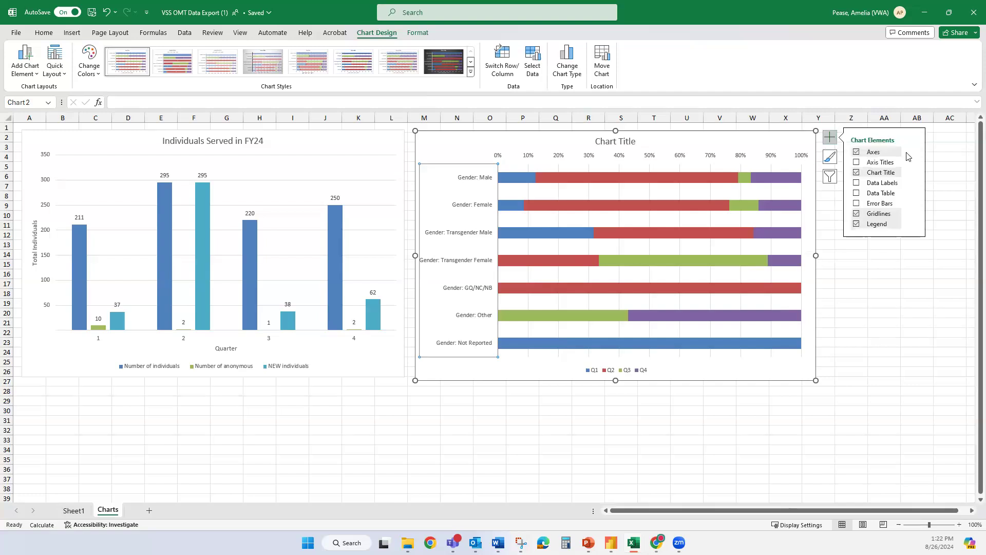
click(856, 183)
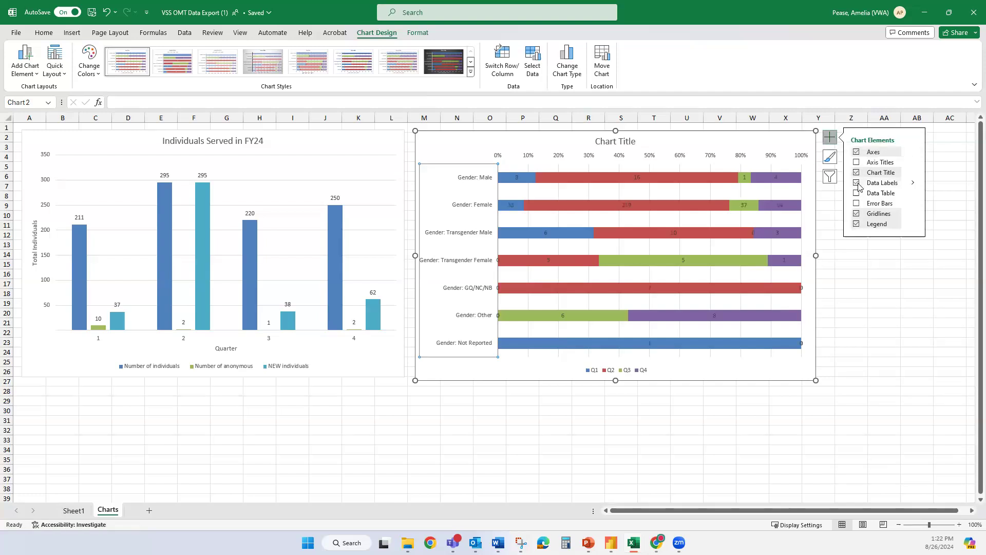
click(871, 305)
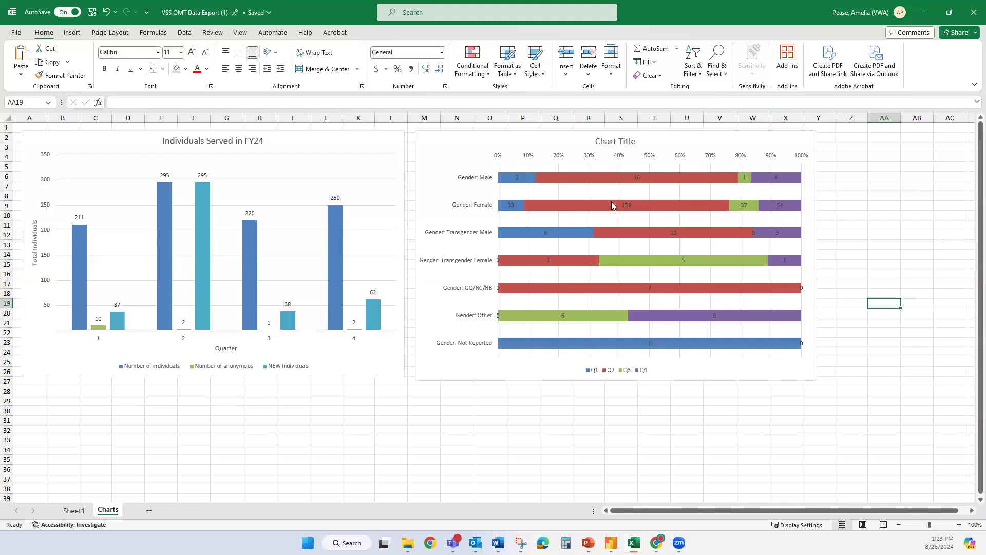
mouse_move(654, 205)
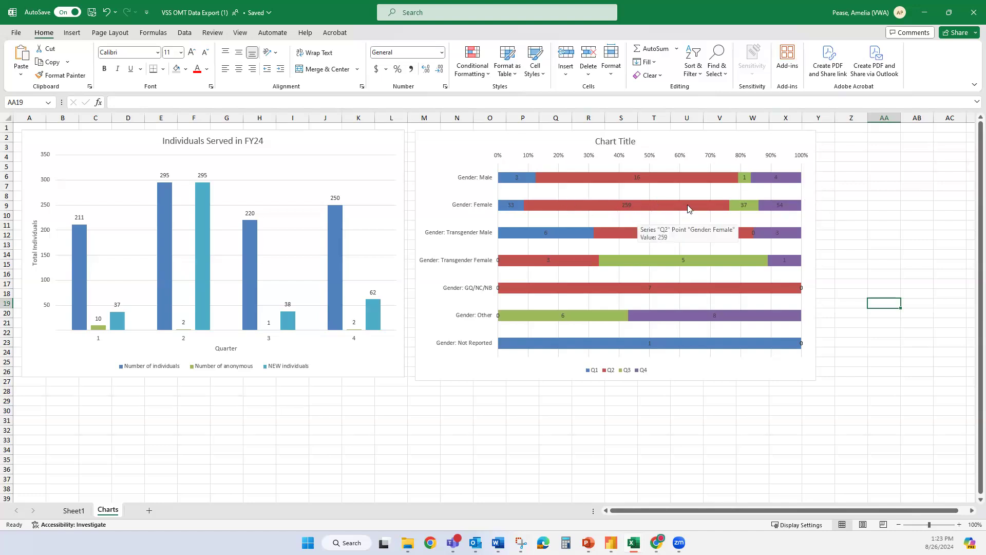
click(737, 365)
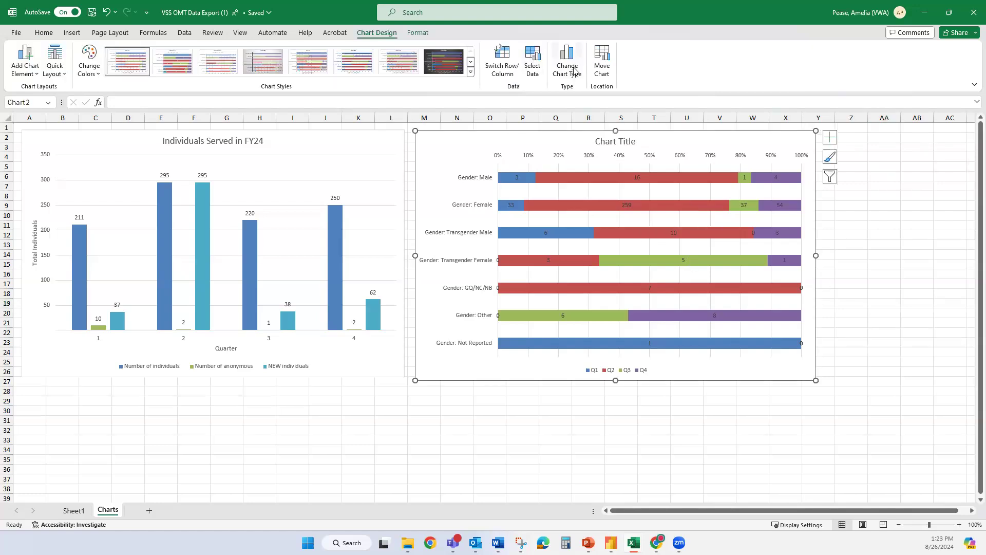
click(567, 65)
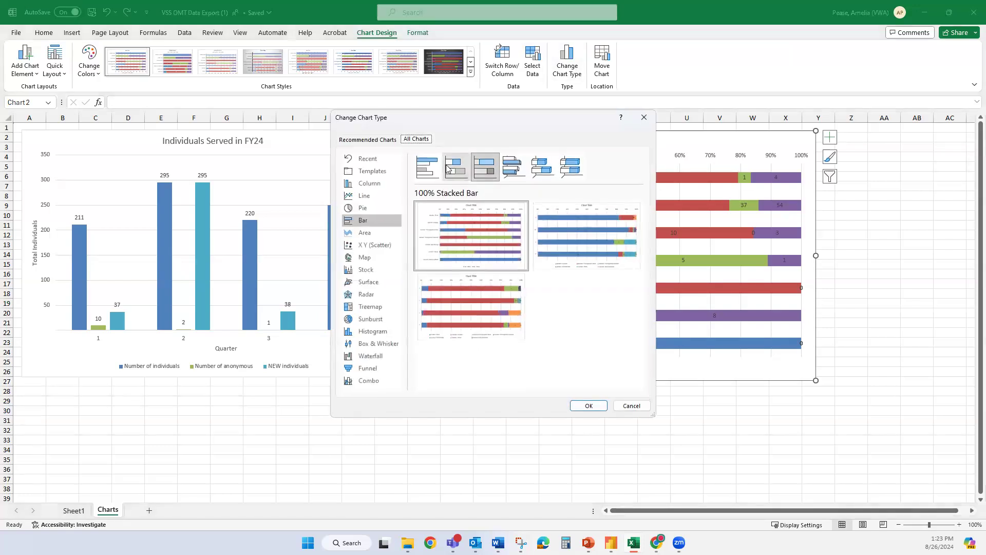
click(455, 165)
click(588, 405)
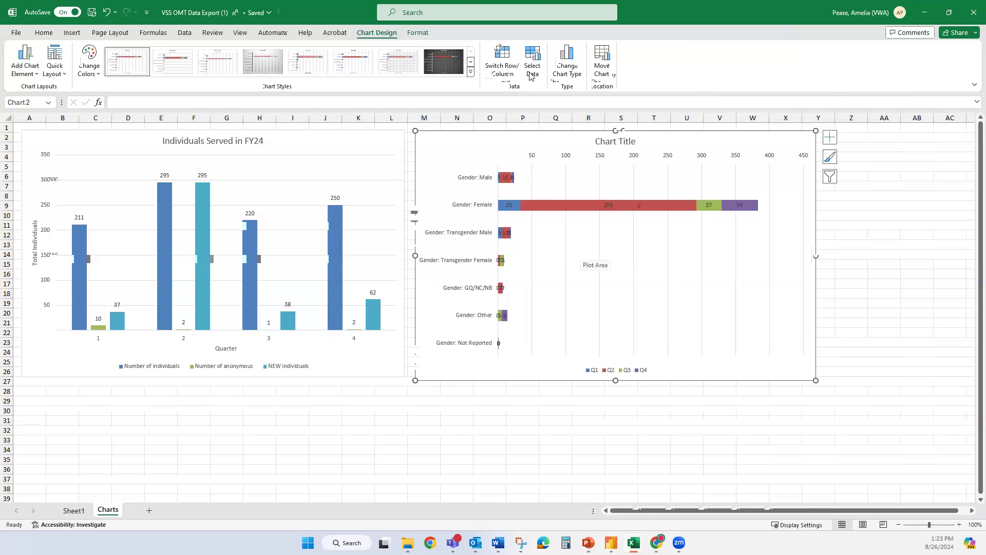
click(568, 68)
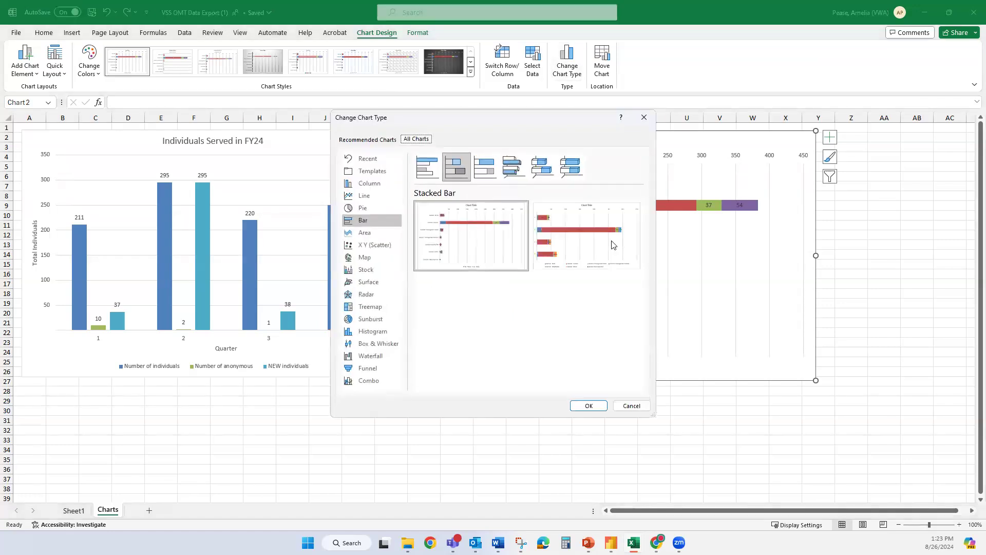
click(486, 159)
mouse_move(626, 236)
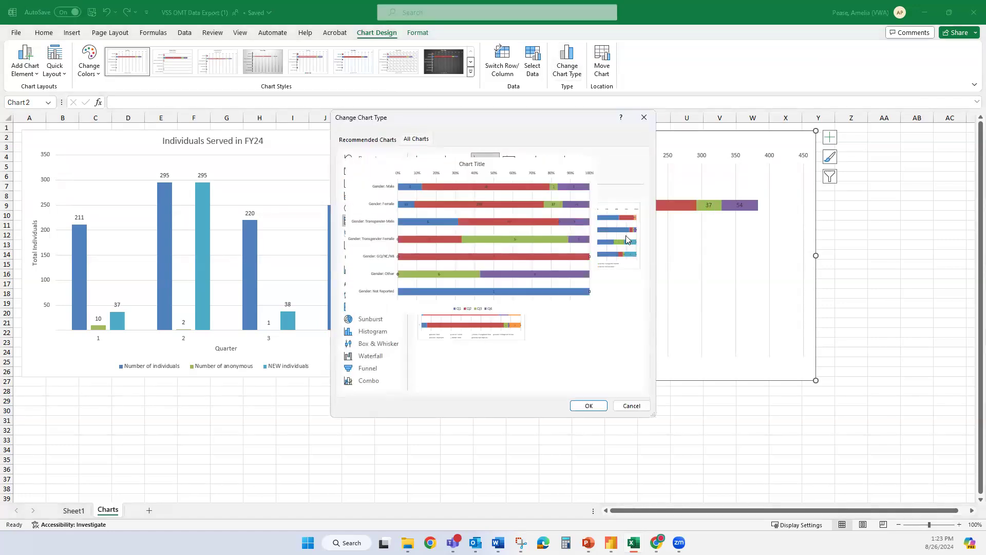
click(589, 405)
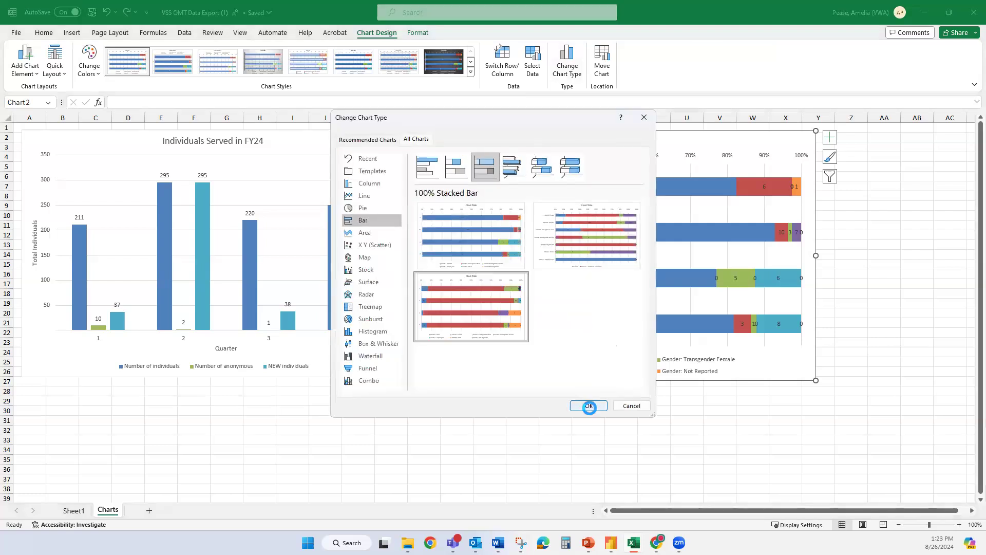
click(587, 406)
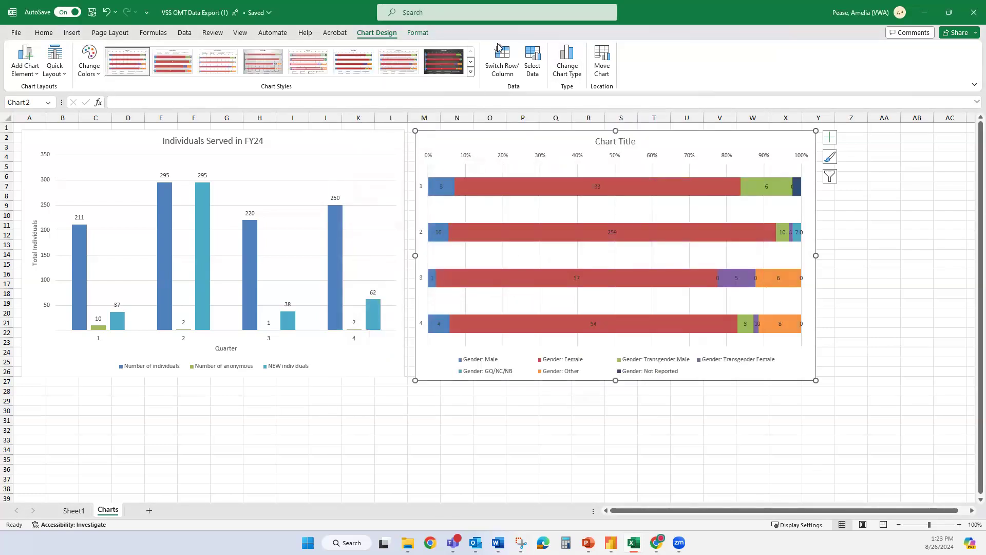
click(508, 68)
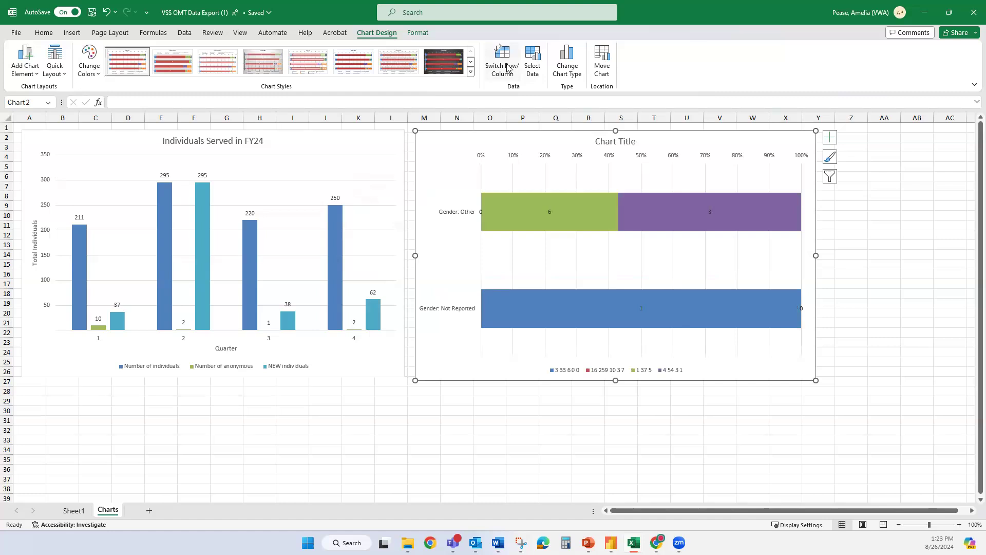
click(789, 461)
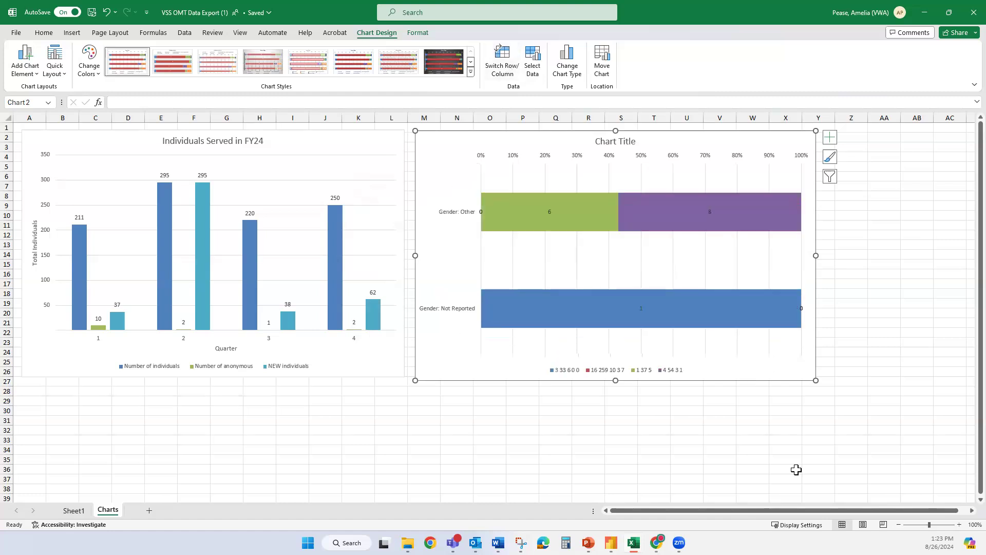
click(657, 351)
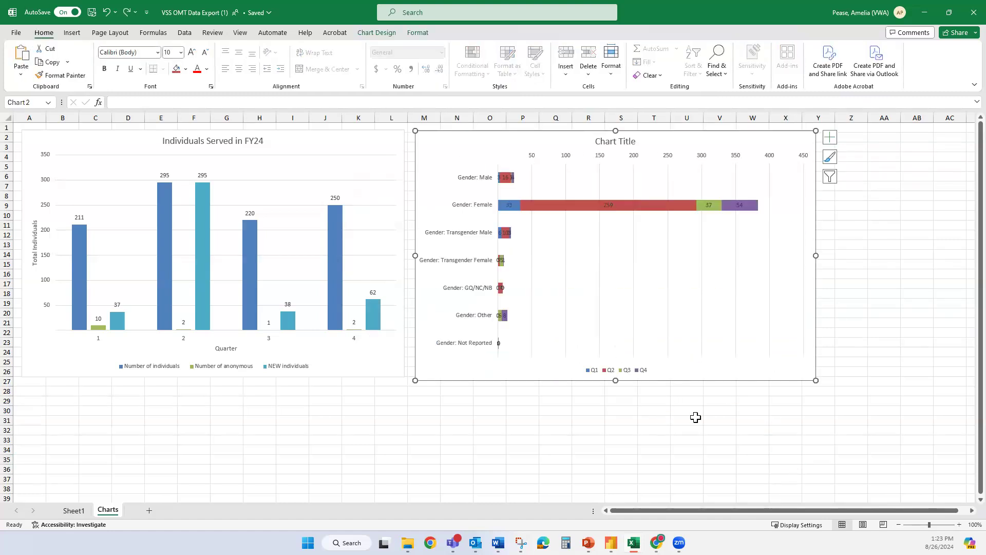
click(884, 342)
click(503, 455)
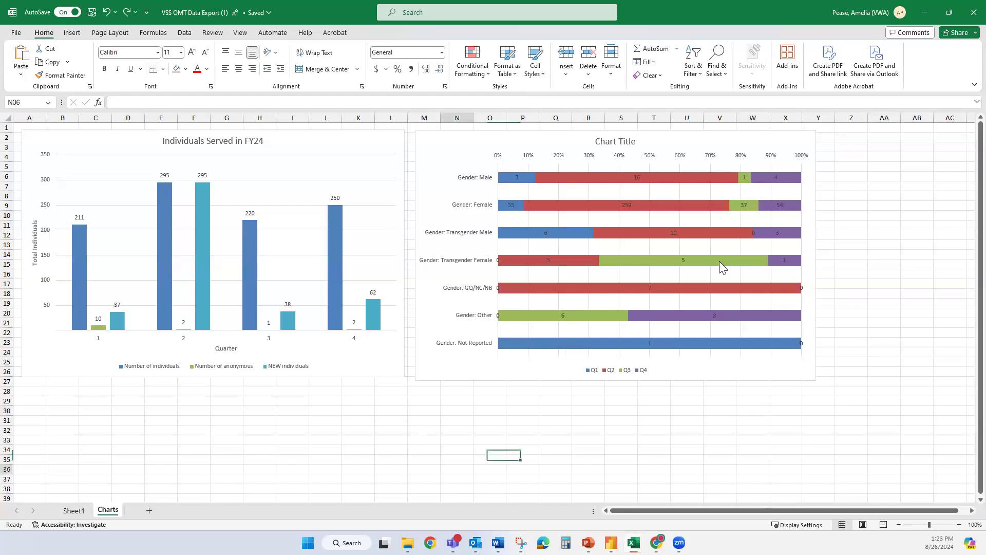
Title the gender chart 'Genders of Inividuals Served' and return to Sheet1
click(621, 141)
double_click(622, 142)
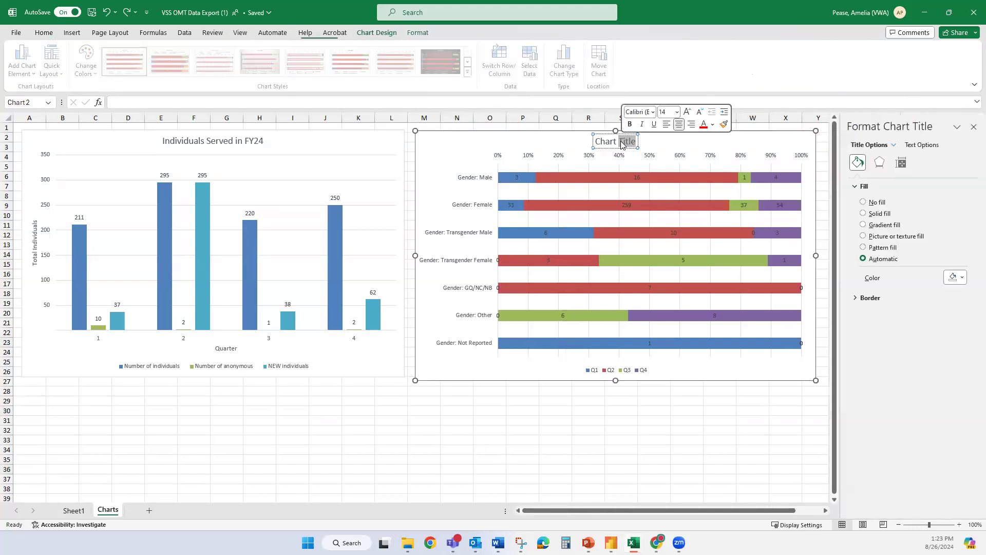
text(gen)
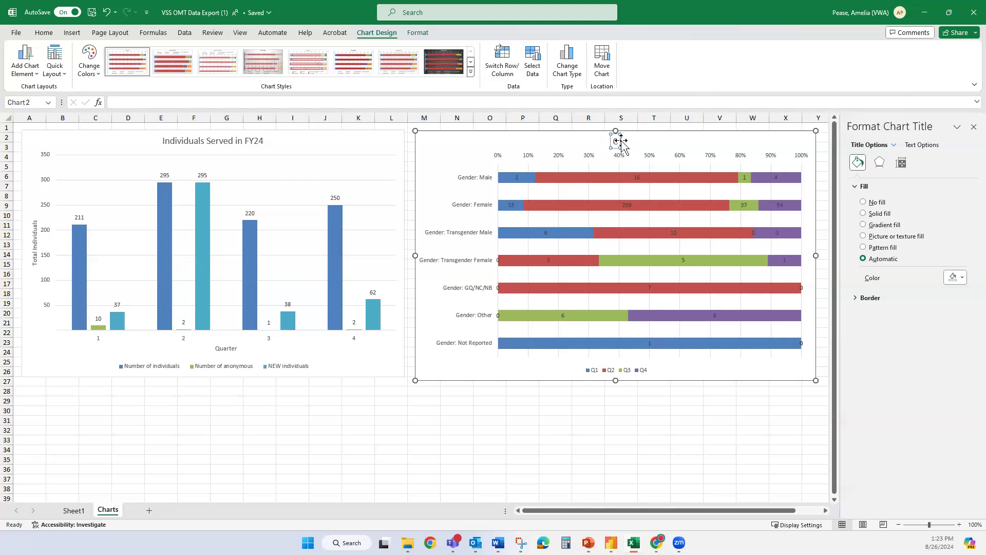
text(ders of Ind)
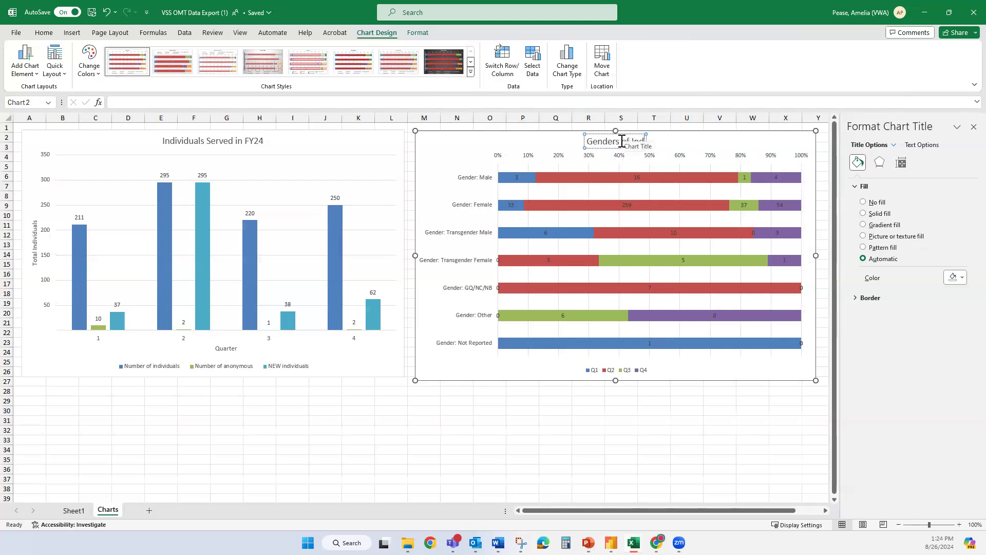
text(ividuals Served)
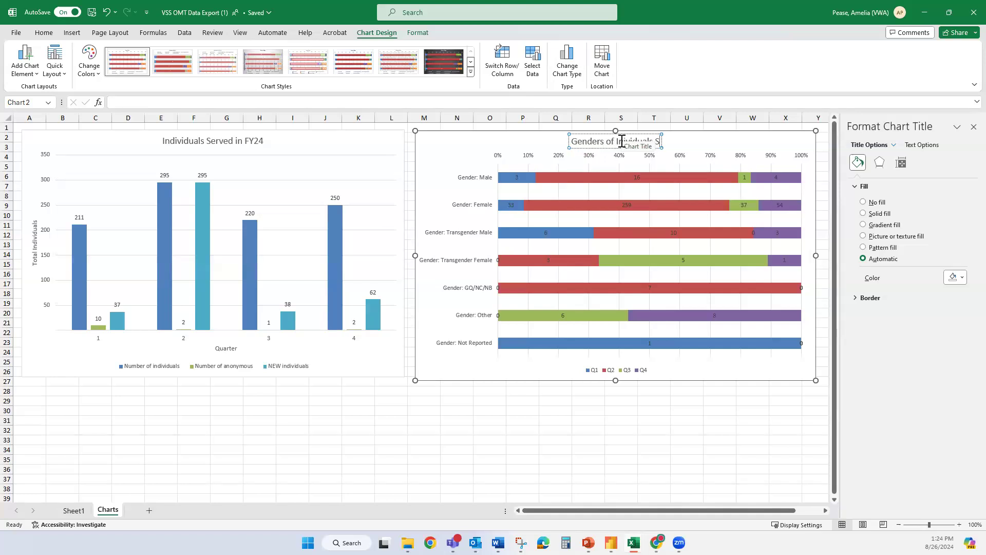
double_click(622, 140)
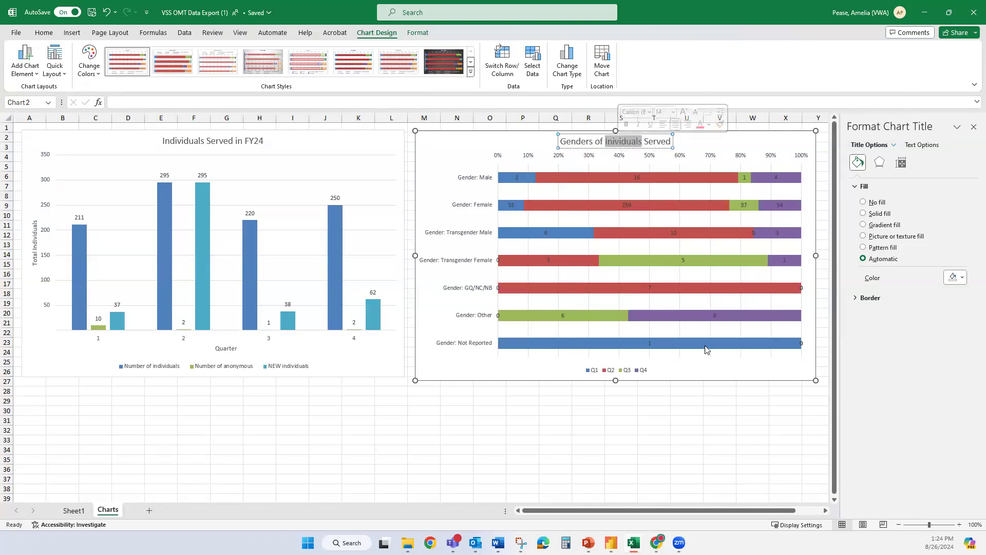
click(719, 420)
click(742, 440)
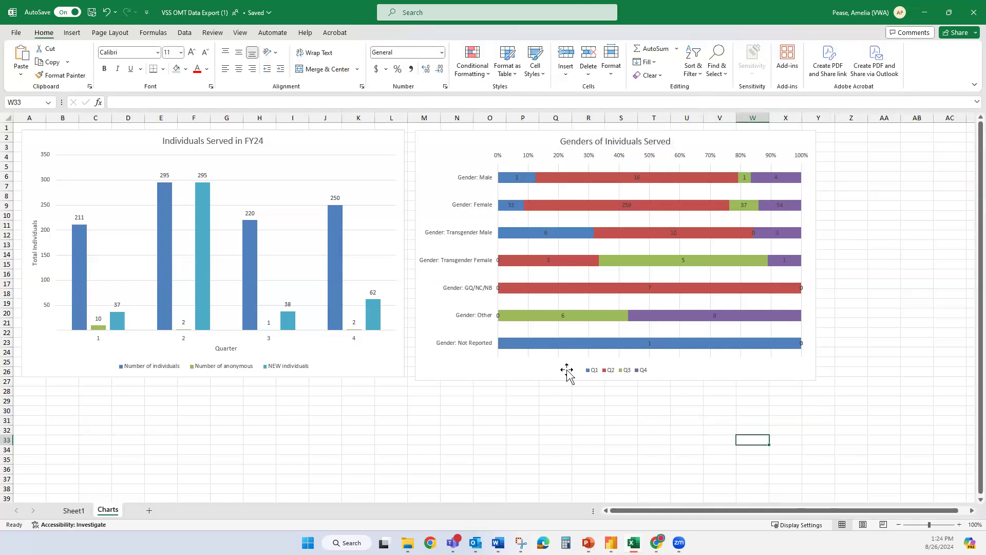
click(358, 449)
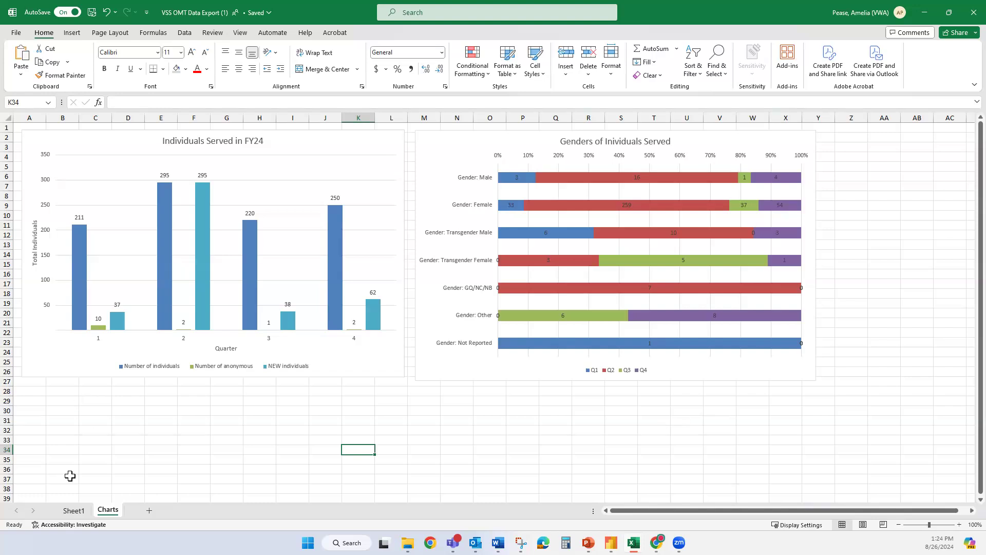
click(74, 512)
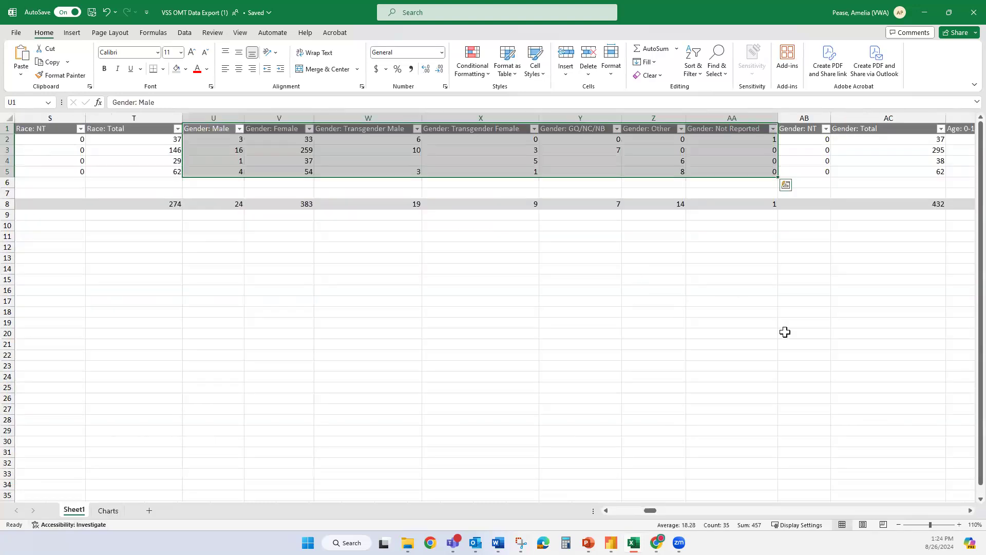
Check the gender totals, including the Not Reported total in AA8 and Male–Transgender Female figures
click(653, 268)
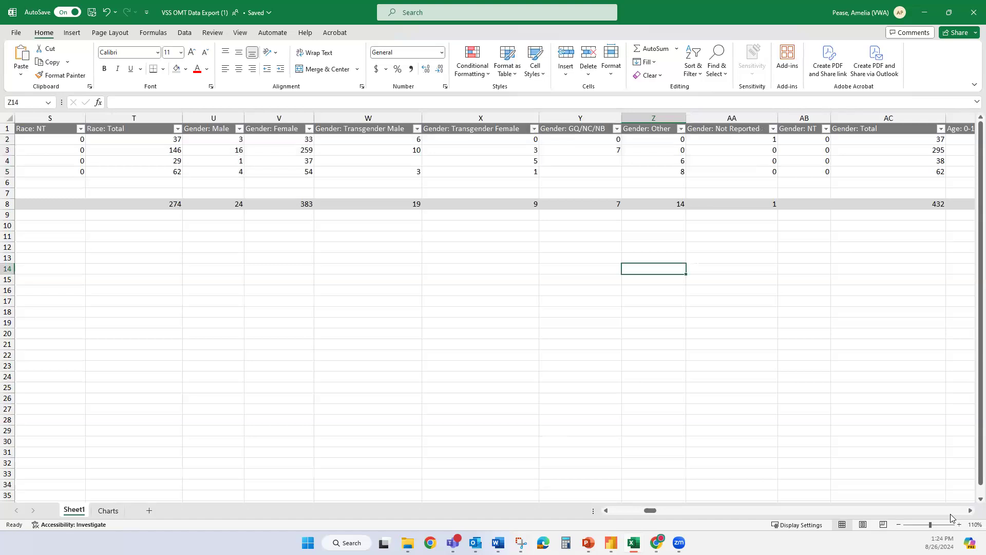
click(708, 205)
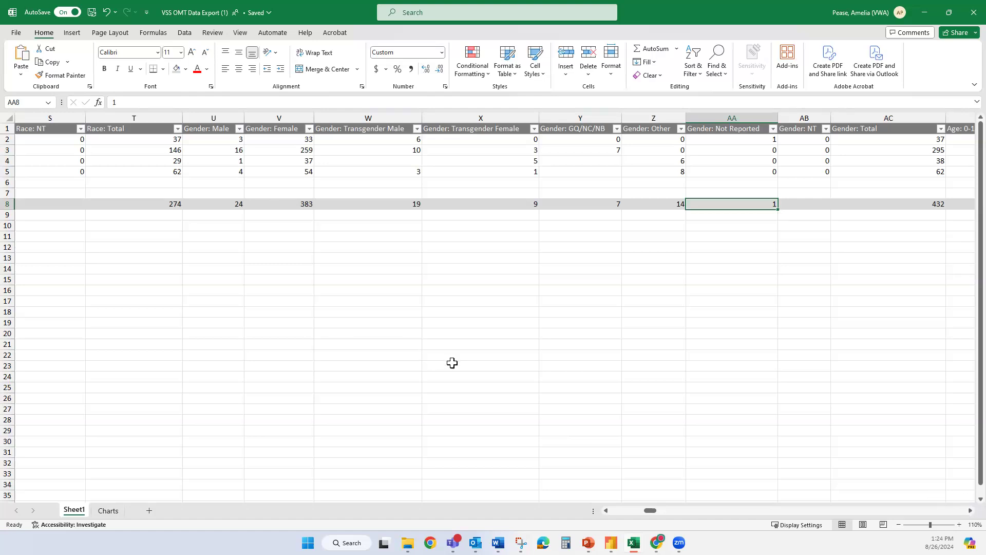
drag(213, 132, 677, 177)
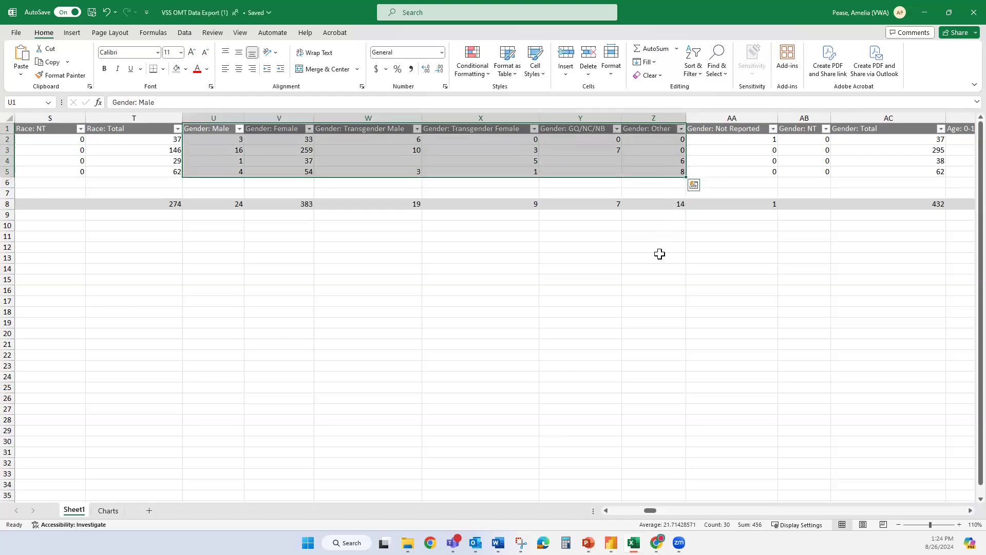
click(665, 300)
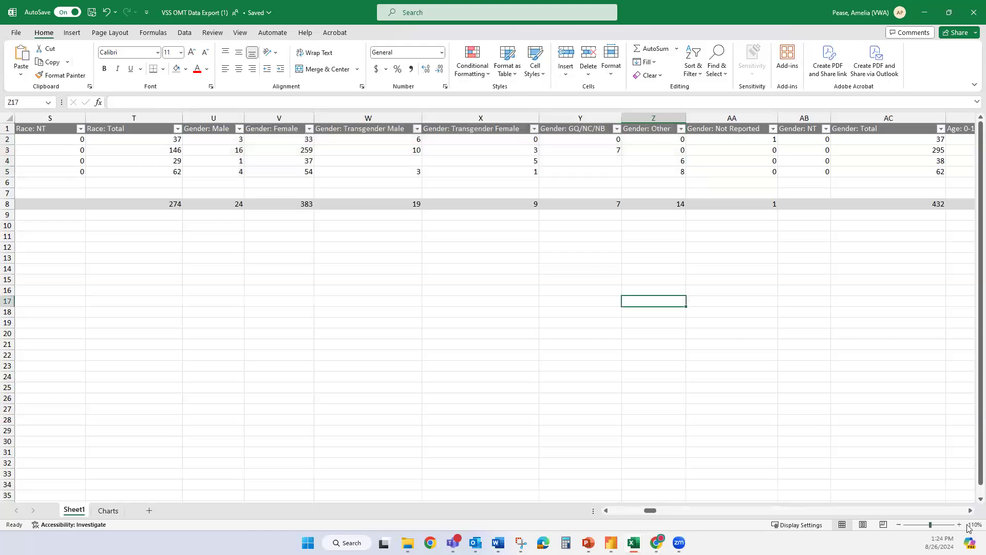
Scroll right to the Spc Class columns and select the Deaf/Hard of Hearing column
scroll(971, 513, right, 8)
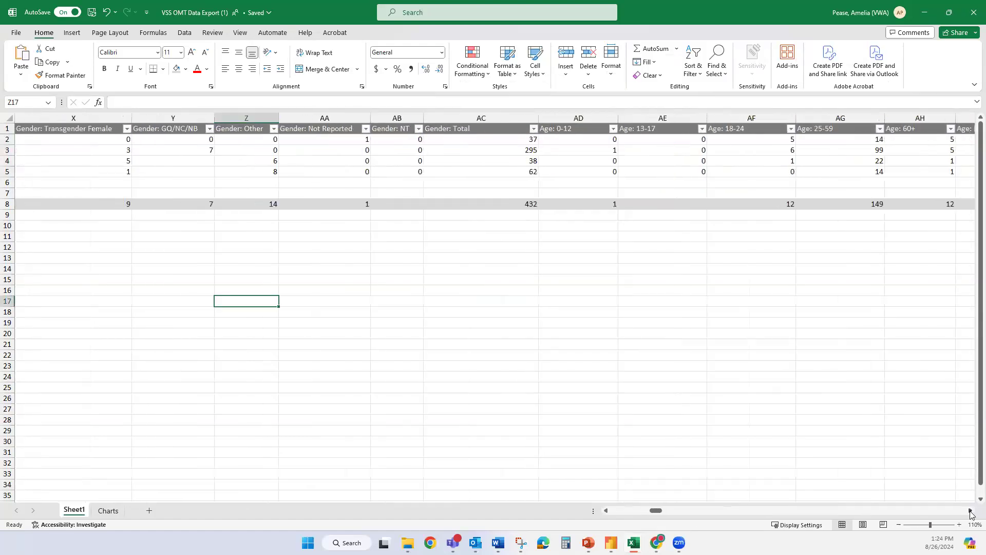
scroll(970, 514, right, 8)
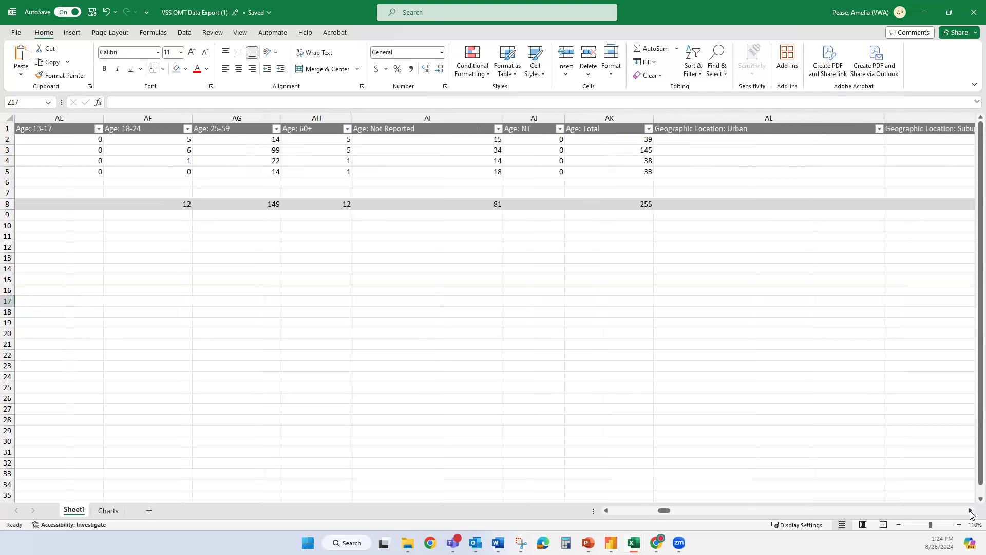
scroll(970, 514, right, 9)
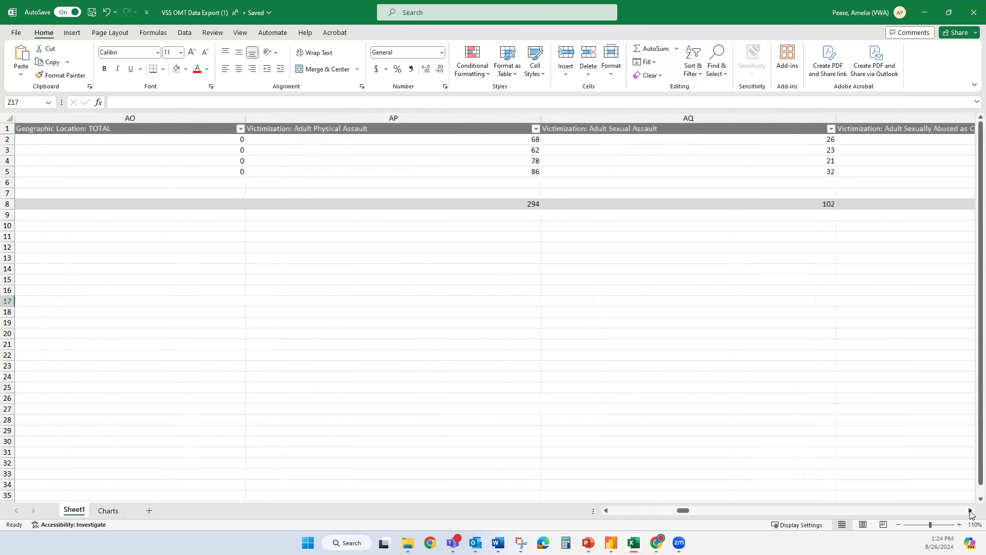
scroll(970, 513, right, 8)
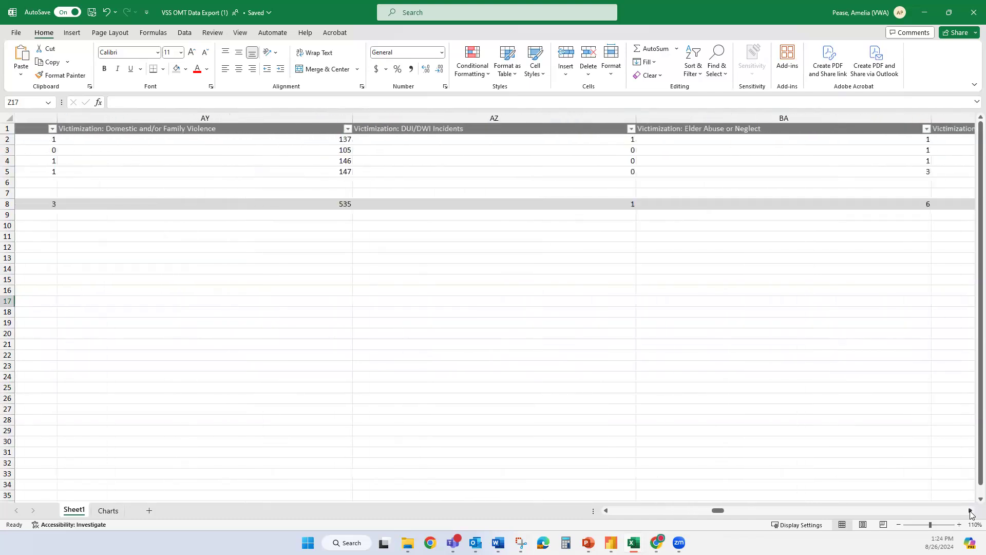
scroll(971, 513, right, 8)
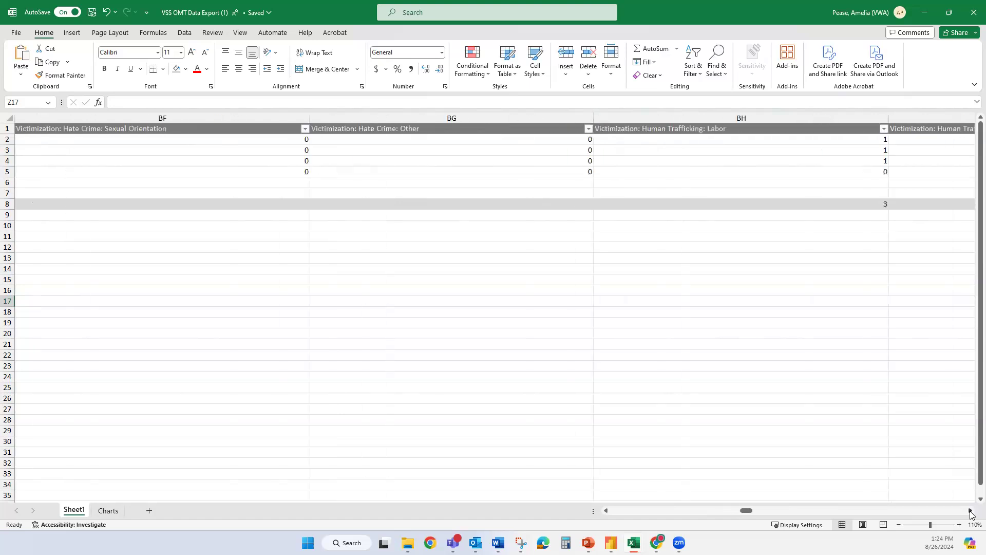
scroll(970, 513, right, 9)
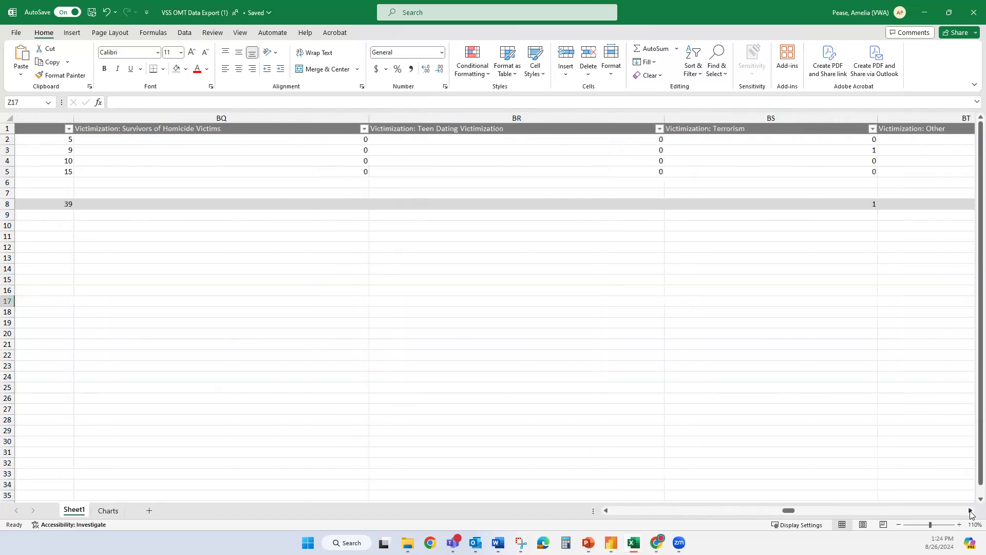
scroll(971, 513, right, 1)
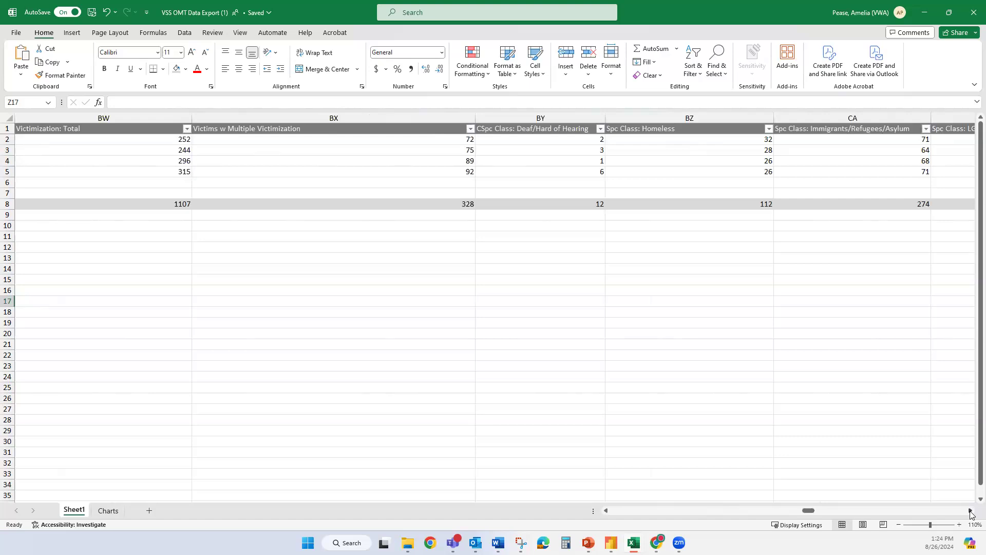
click(552, 111)
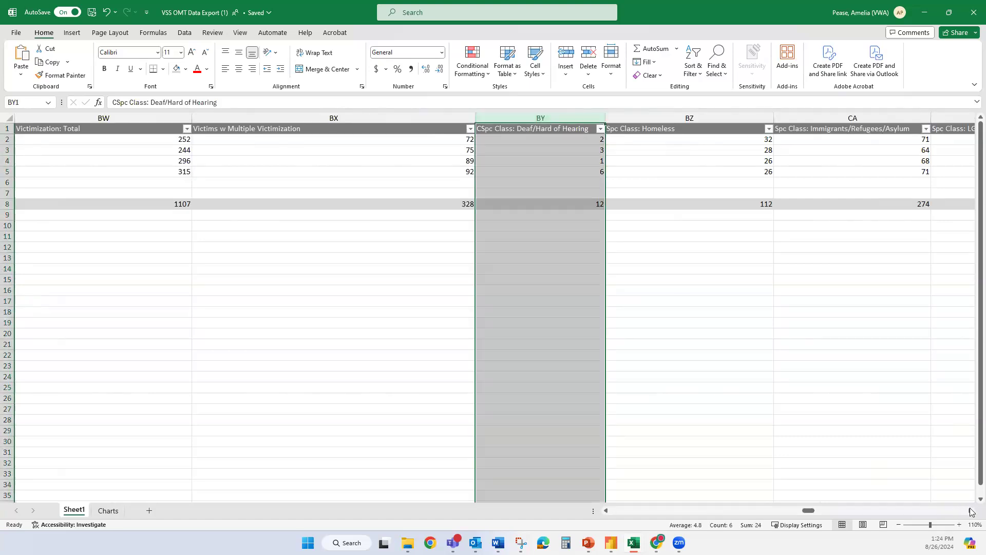
Select the special classification headers BY1:CF1 together with their row 8 totals
scroll(970, 512, right, 1)
scroll(971, 512, right, 1)
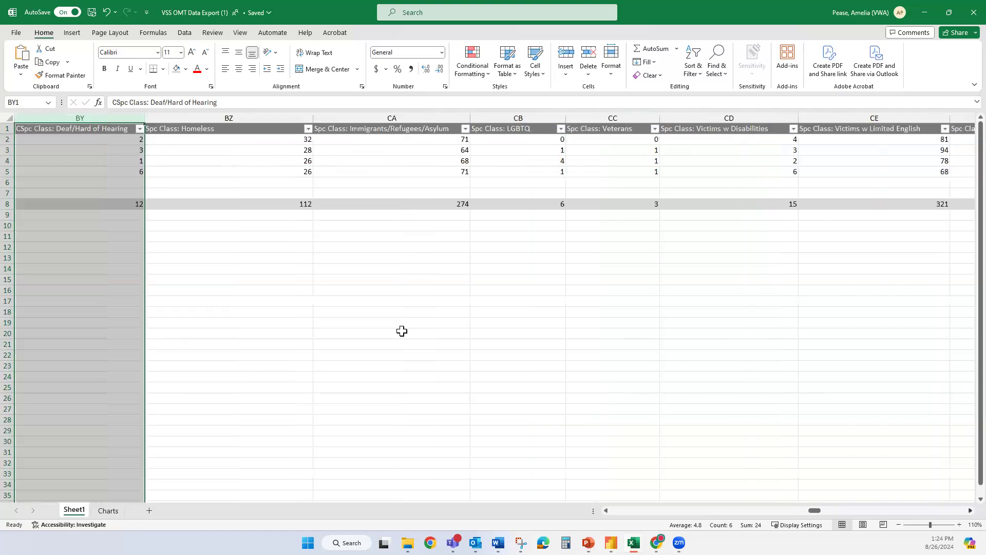
click(403, 334)
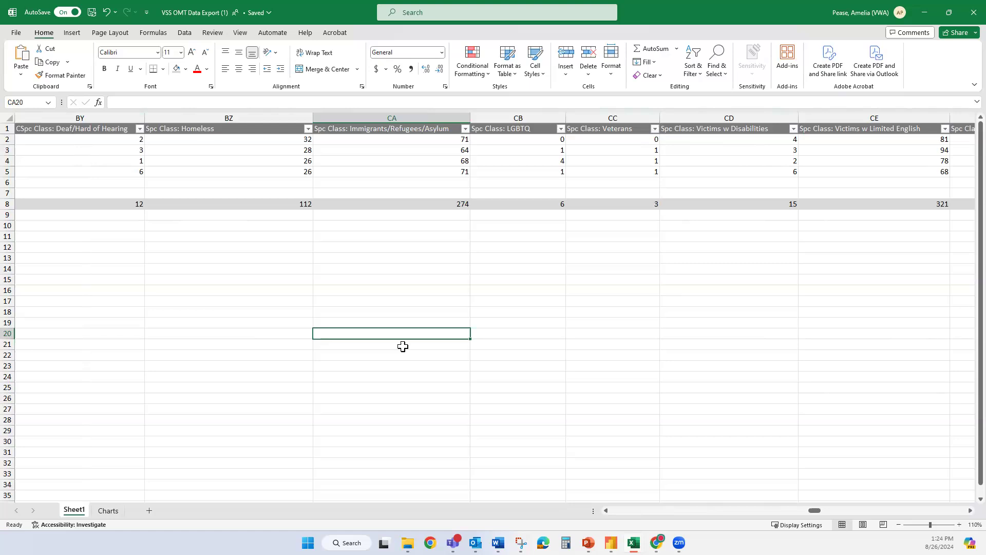
drag(109, 129, 347, 119)
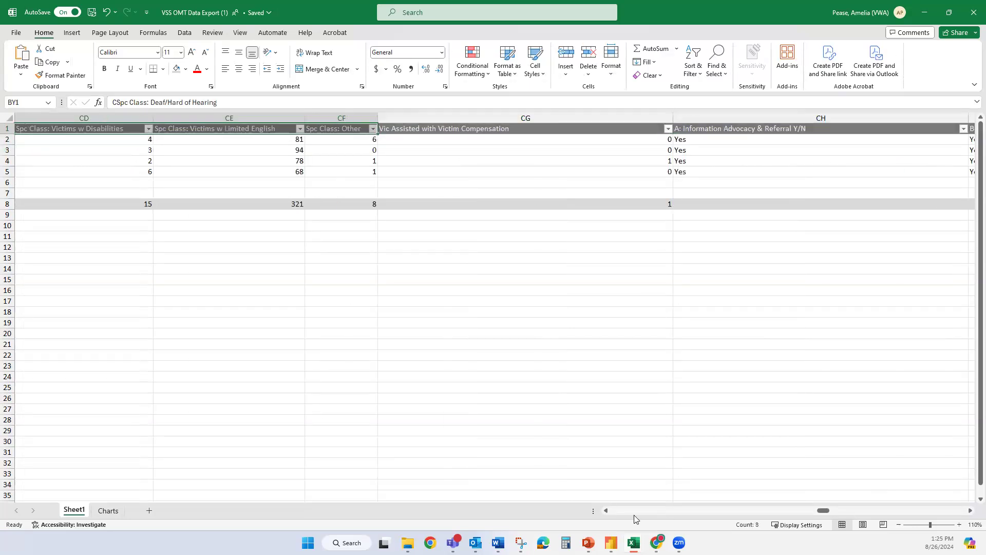
scroll(606, 511, left, 6)
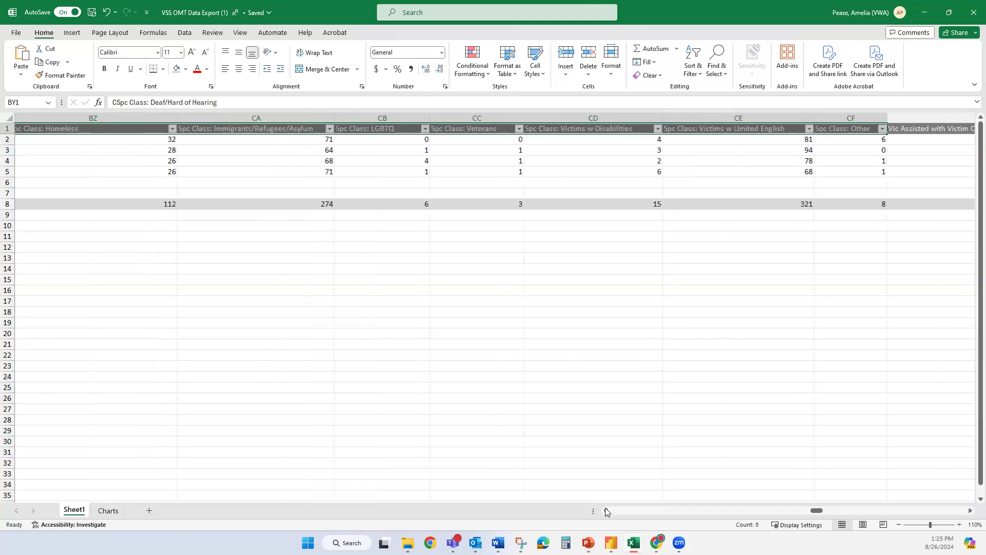
drag(411, 202, 544, 201)
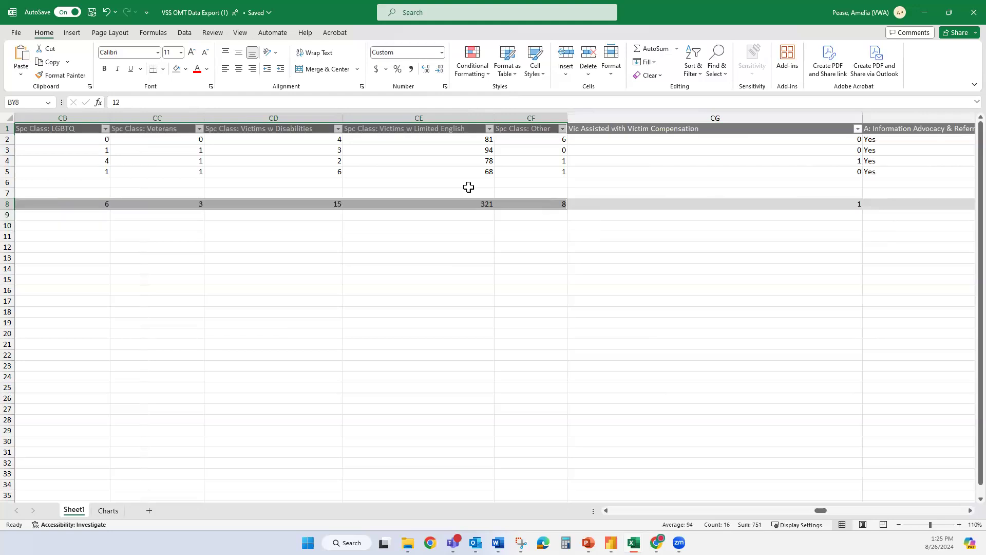
Insert a recommended Pie chart of the classification totals on Sheet1
click(72, 32)
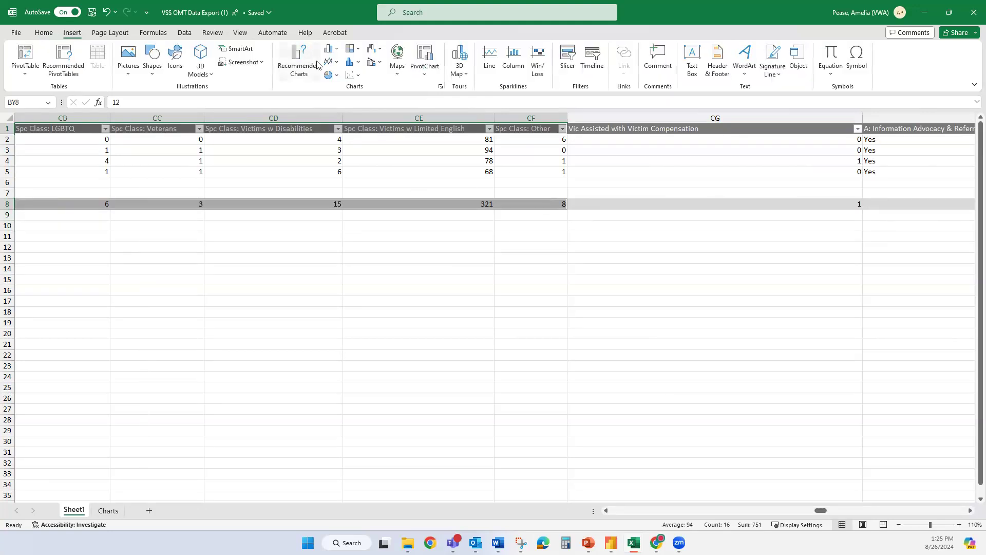
click(312, 61)
drag(528, 115, 628, 115)
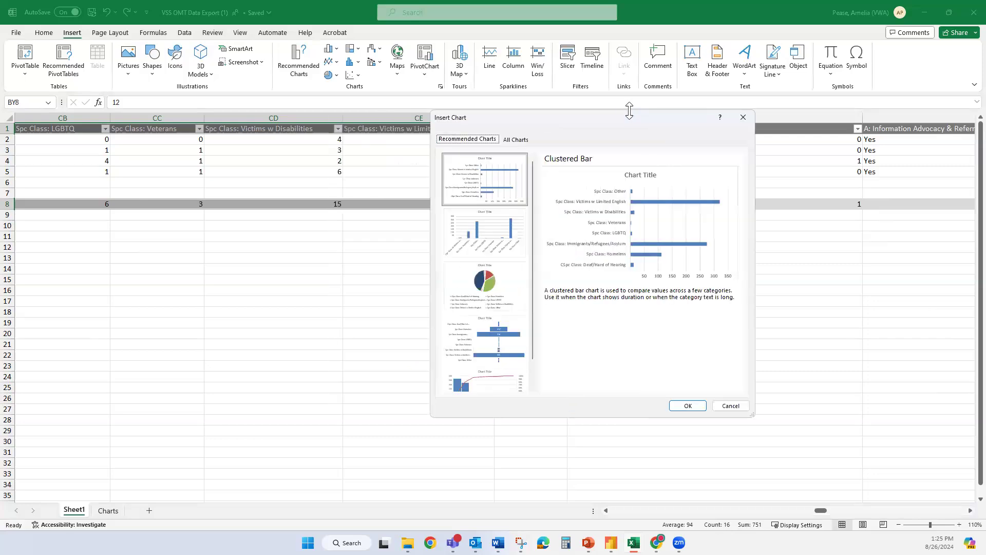
click(496, 237)
click(492, 285)
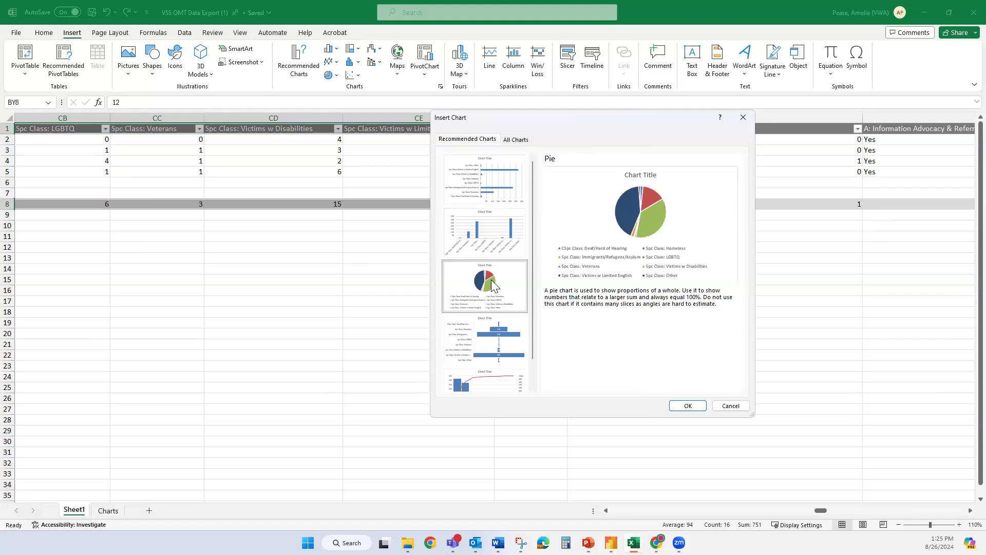
click(688, 406)
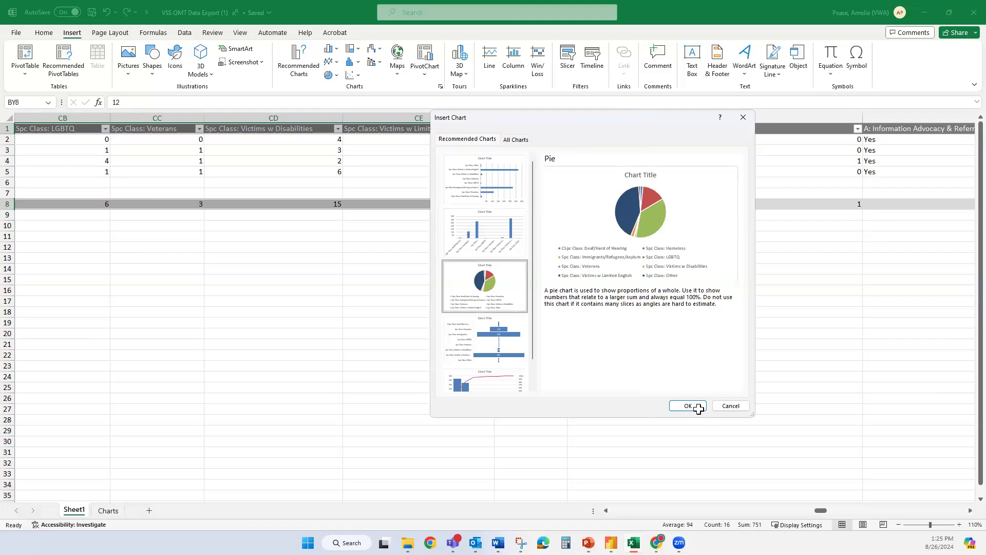
right_click(608, 257)
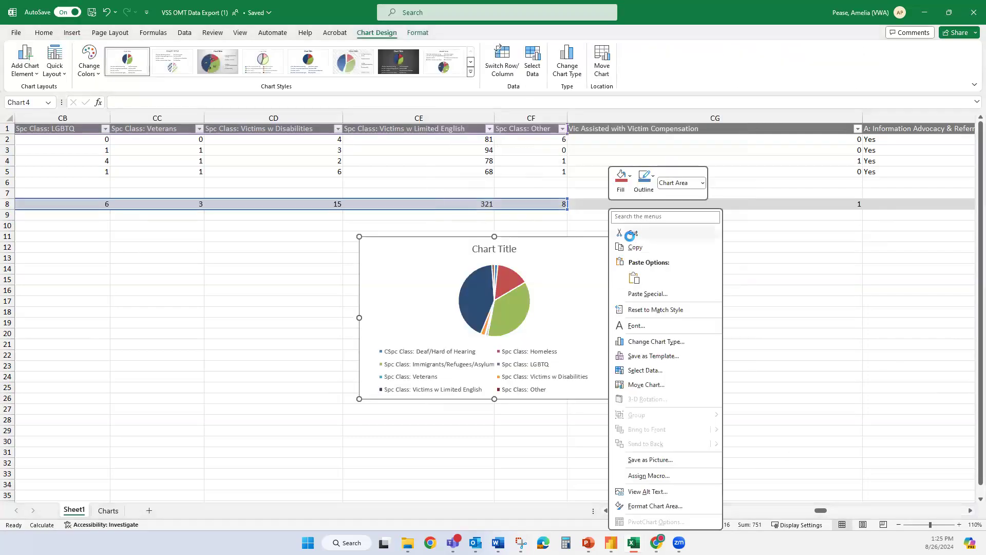
Move the special classifications pie chart from Sheet1 to the Charts sheet at cell O36
click(630, 233)
click(107, 510)
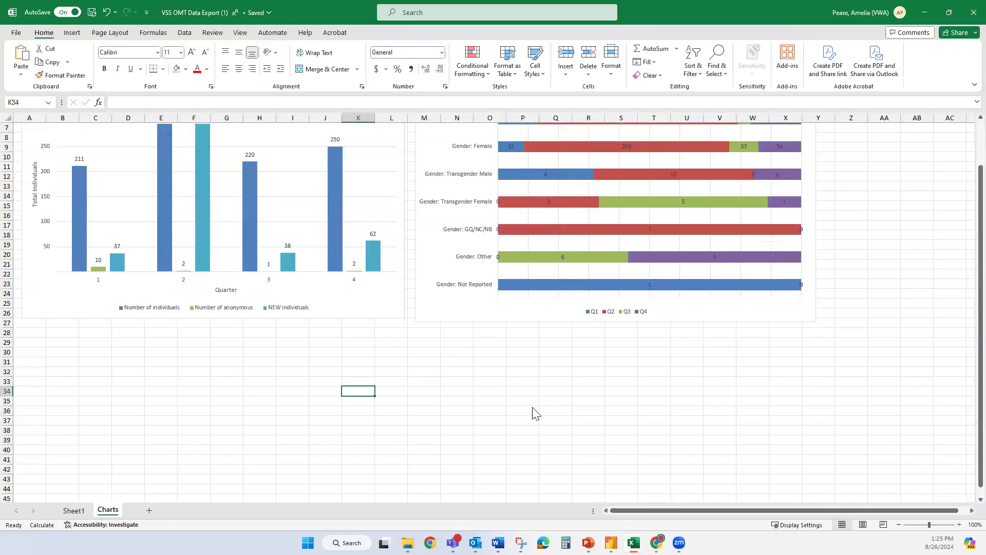
right_click(534, 413)
click(558, 139)
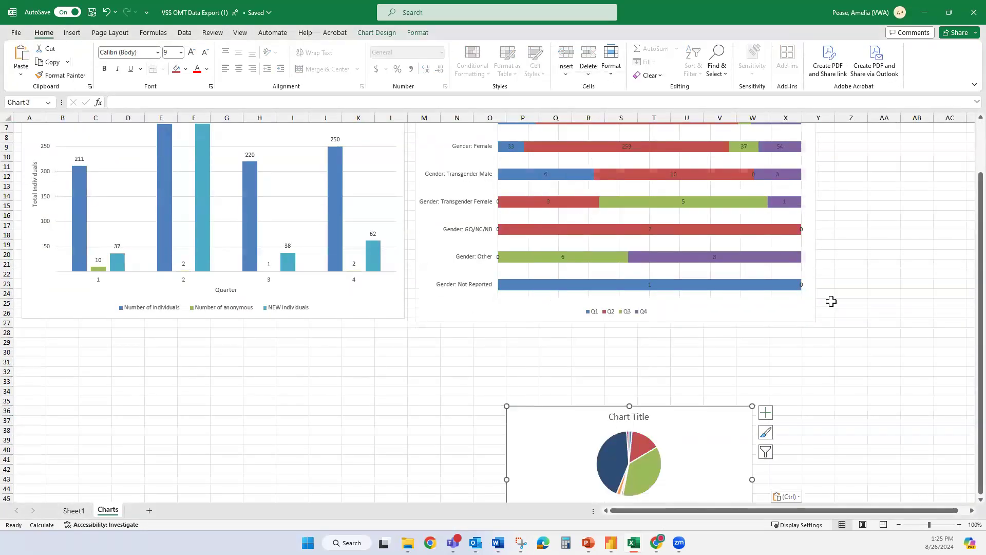
Place the pie below the gender bar chart and enlarge it from its corner handles
scroll(692, 294, down, 4)
drag(629, 363, 529, 289)
drag(653, 364, 856, 461)
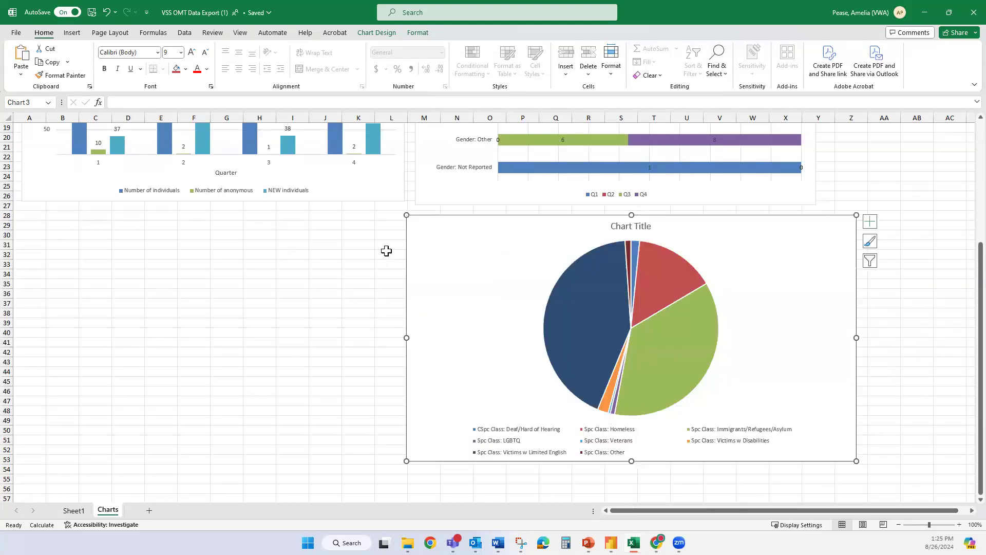
drag(395, 215, 396, 214)
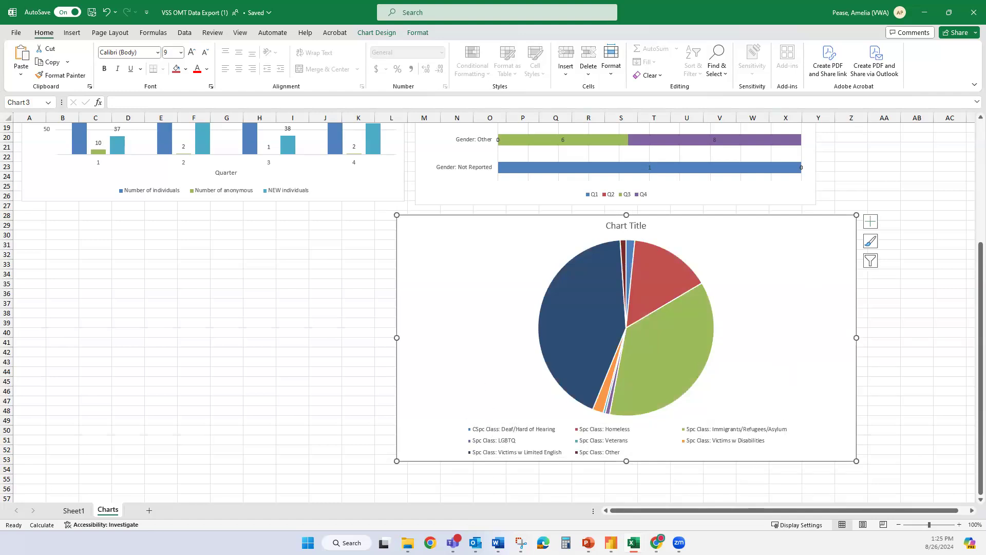
On Sheet1, strip the 'Spc Class: ' prefix from headers BY1, BZ1 and CA1
key(ctrl+Page_Up)
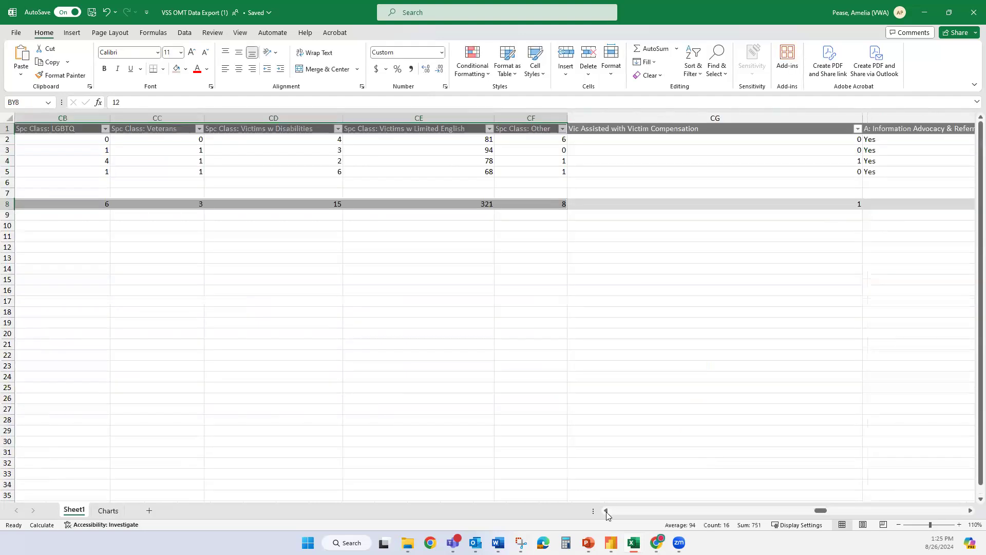
click(606, 510)
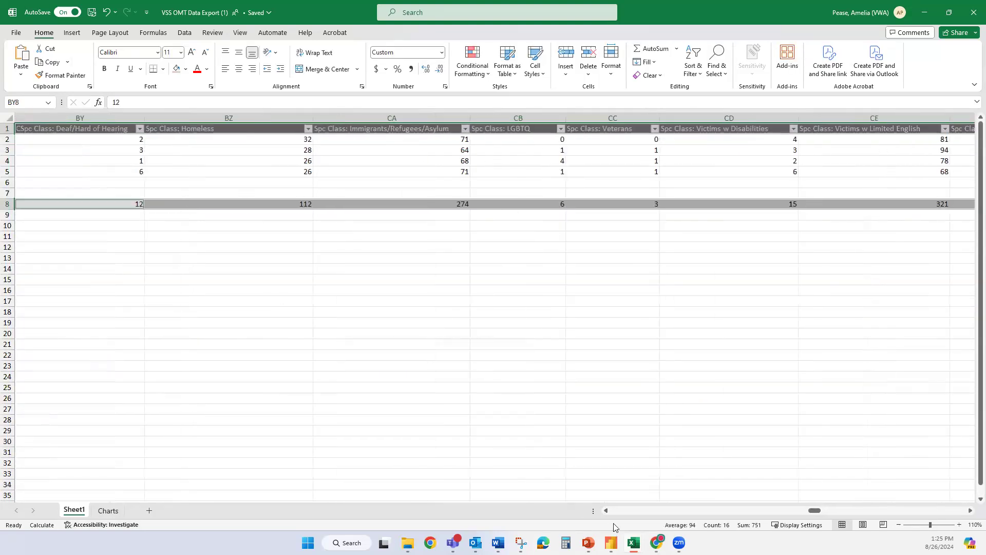
click(606, 510)
click(336, 128)
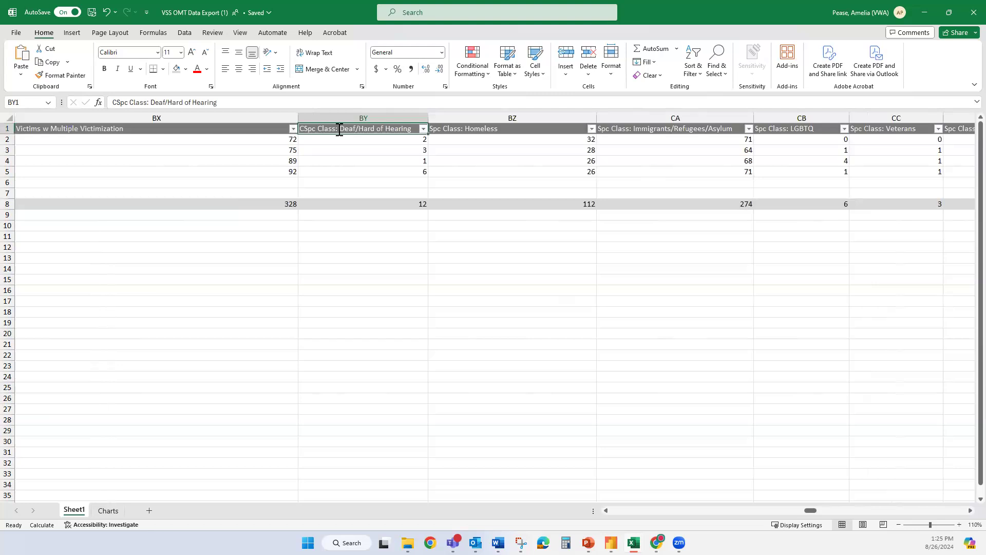
double_click(336, 128)
key(shift+Home)
key(BackSpace)
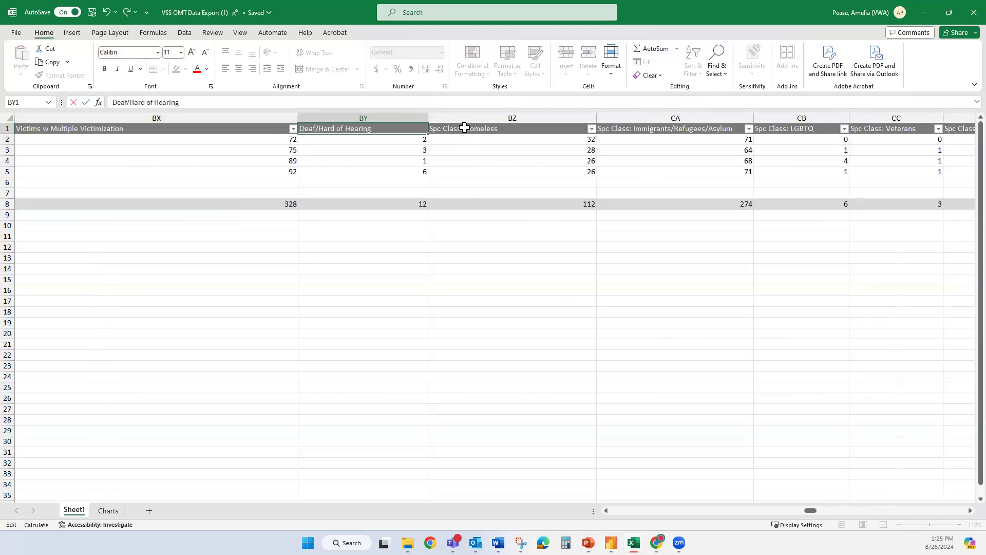
click(462, 127)
double_click(466, 128)
key(shift+Home)
key(BackSpace)
click(635, 127)
double_click(631, 127)
key(shift+Home)
key(BackSpace)
Remove the prefix from the LGBTQ and Veterans headers in CB1 and CC1
click(789, 126)
double_click(789, 126)
key(shift+Home)
key(BackSpace)
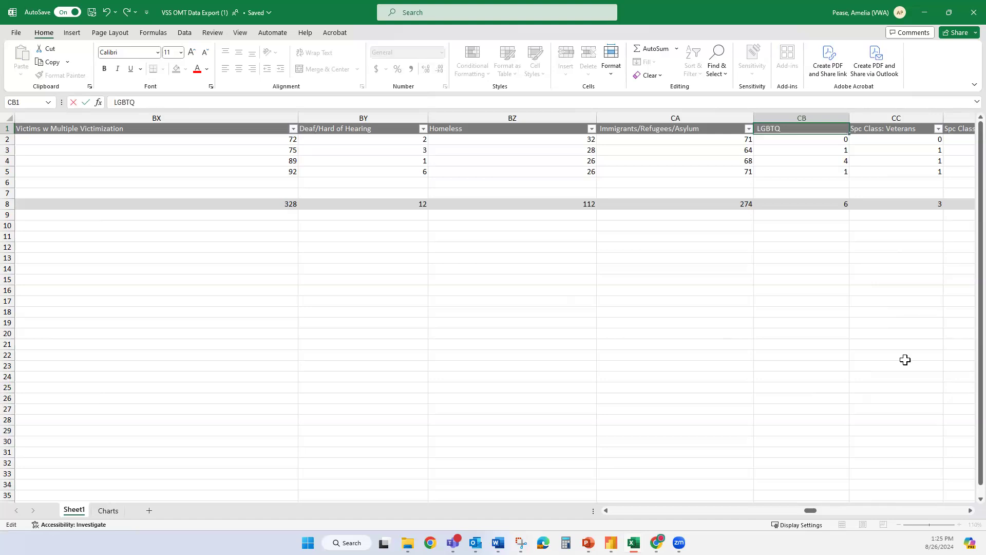
click(893, 259)
double_click(886, 128)
key(shift+Home)
key(BackSpace)
click(924, 323)
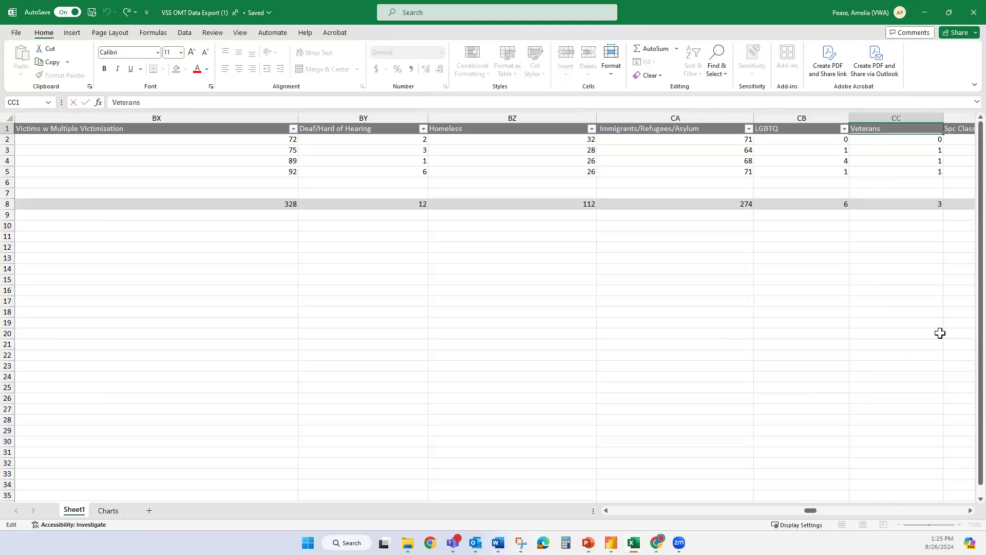
scroll(940, 465, right, 2)
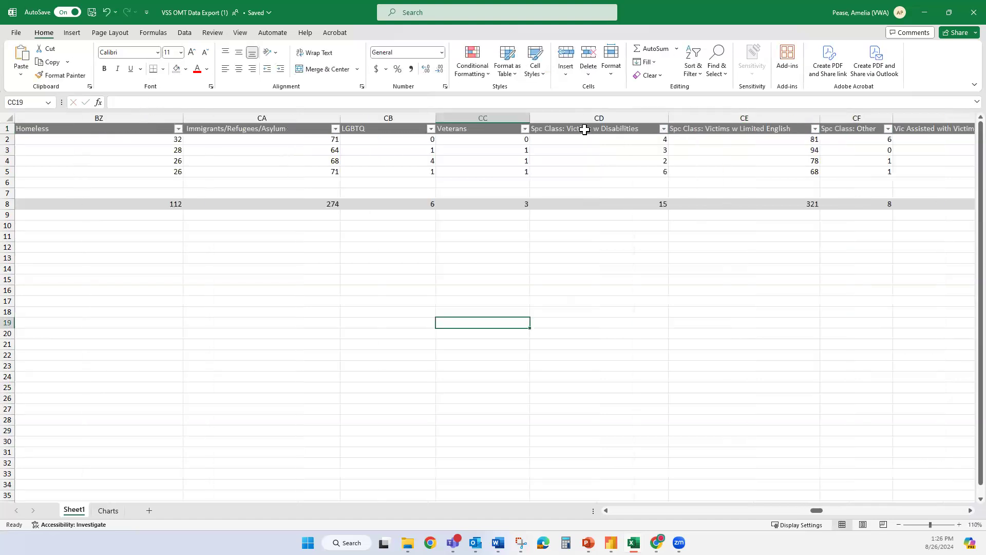
Remove the prefix from CD1, CE1 and CF1, leaving Victims w Disabilities, Victims w Limited English and Other
click(568, 126)
double_click(543, 125)
drag(543, 127, 566, 128)
key(BackSpace)
click(708, 128)
double_click(705, 128)
key(shift+Home)
key(BackSpace)
click(857, 129)
double_click(858, 128)
key(shift+Home)
key(BackSpace)
click(863, 355)
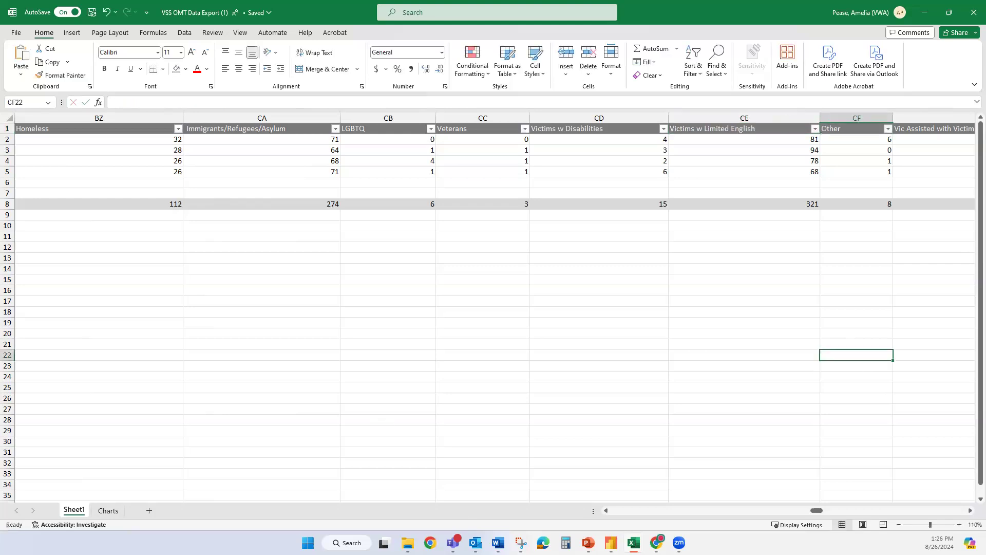
click(108, 510)
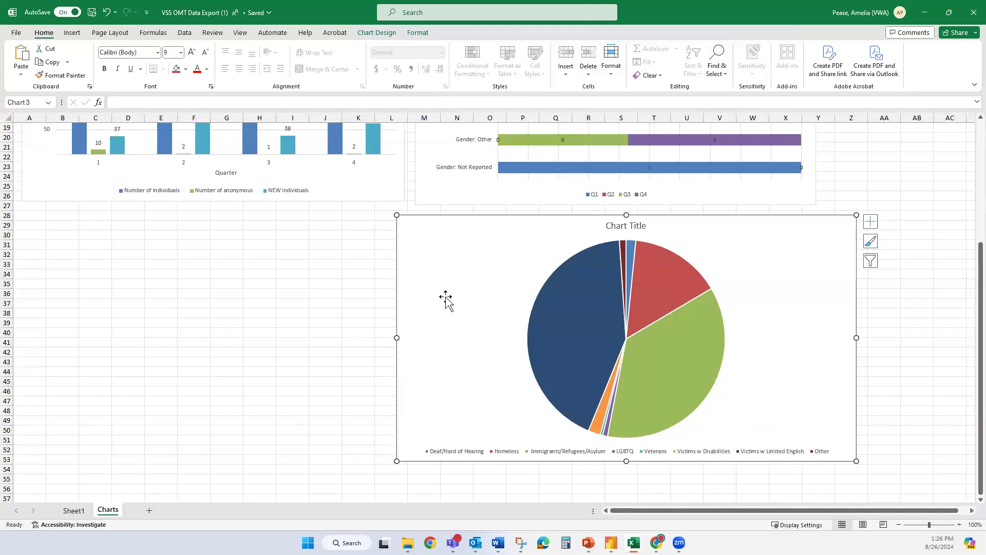
Resize the pie chart on the Charts sheet from its corner handles
drag(386, 208, 387, 208)
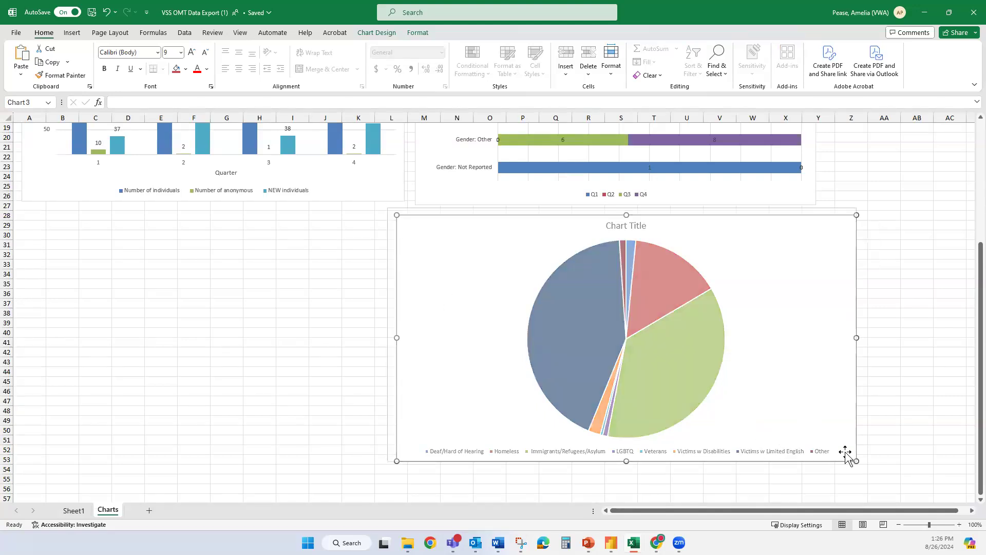
mouse_move(858, 471)
mouse_down()
mouse_move(863, 477)
mouse_move(860, 456)
mouse_up()
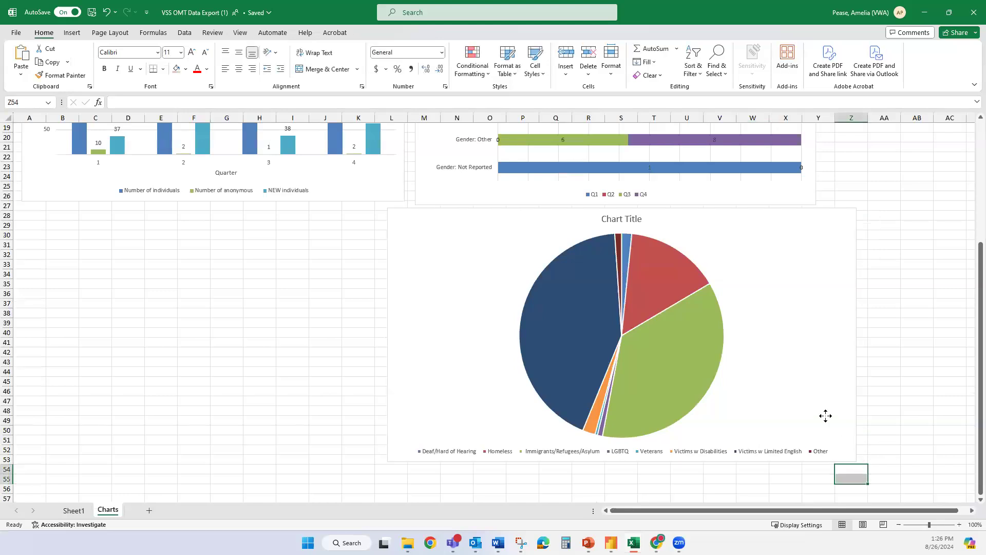
click(772, 457)
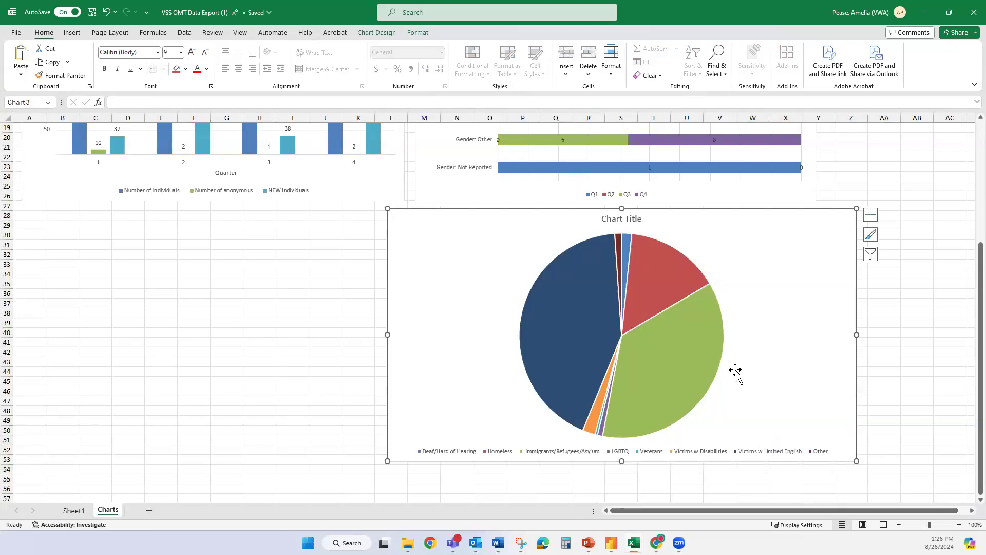
Add value data labels to the pie slices and open the Format Data Labels pane
click(869, 215)
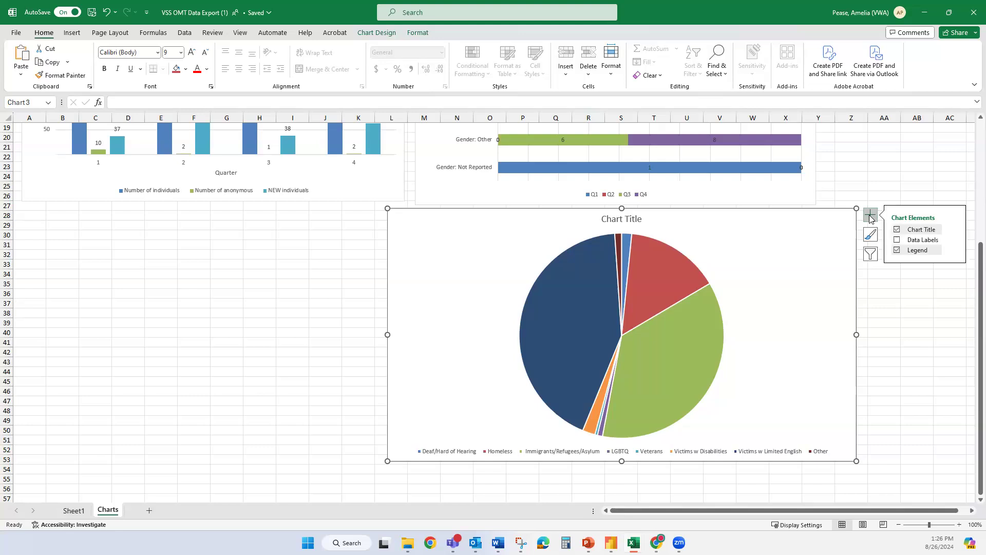
click(897, 240)
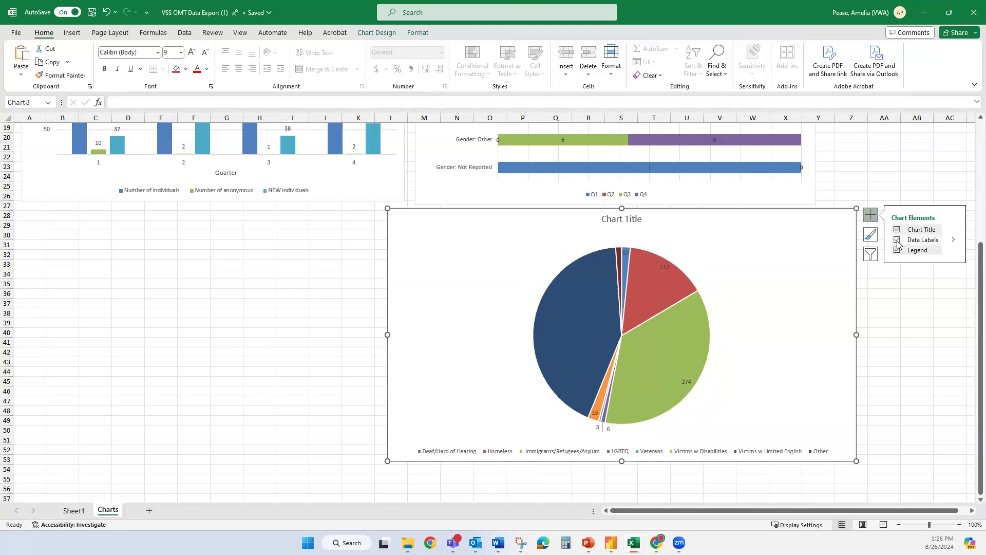
click(953, 240)
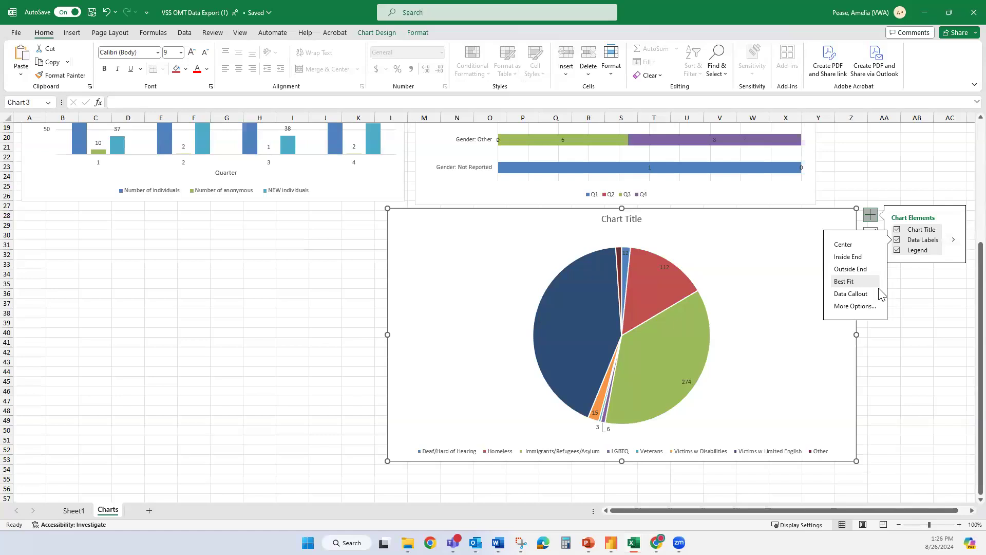
click(855, 306)
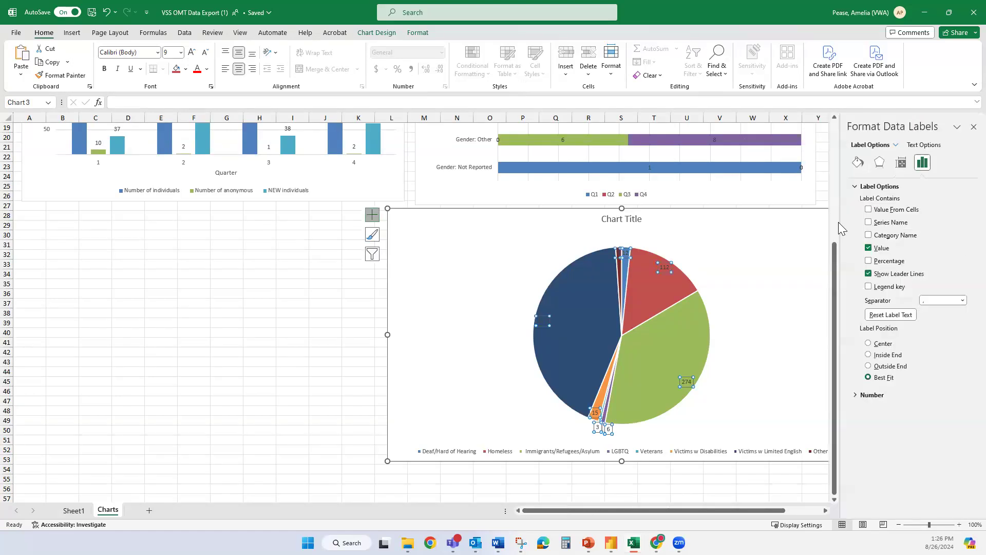
Shift the pie left and label slices with category name and percentage instead of value
drag(727, 230, 656, 231)
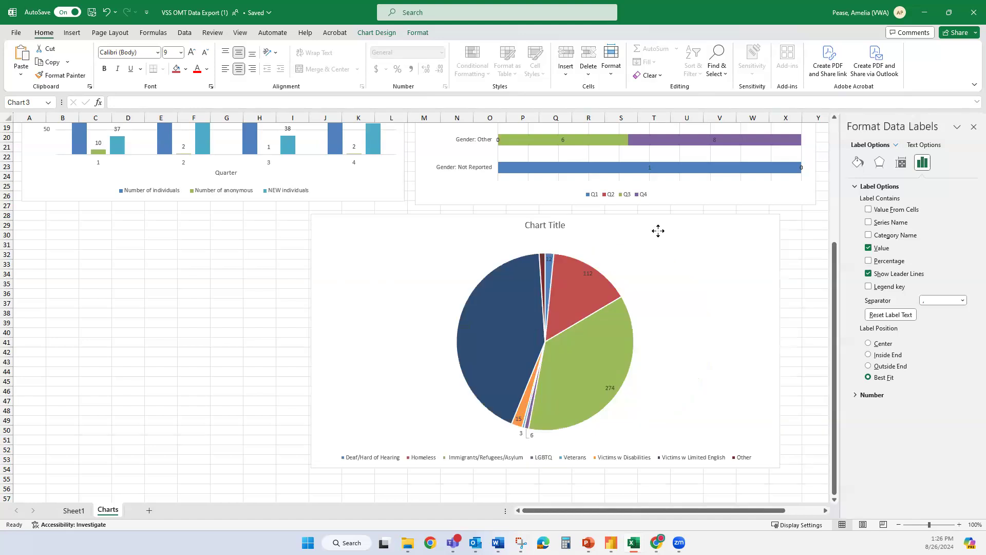
click(734, 276)
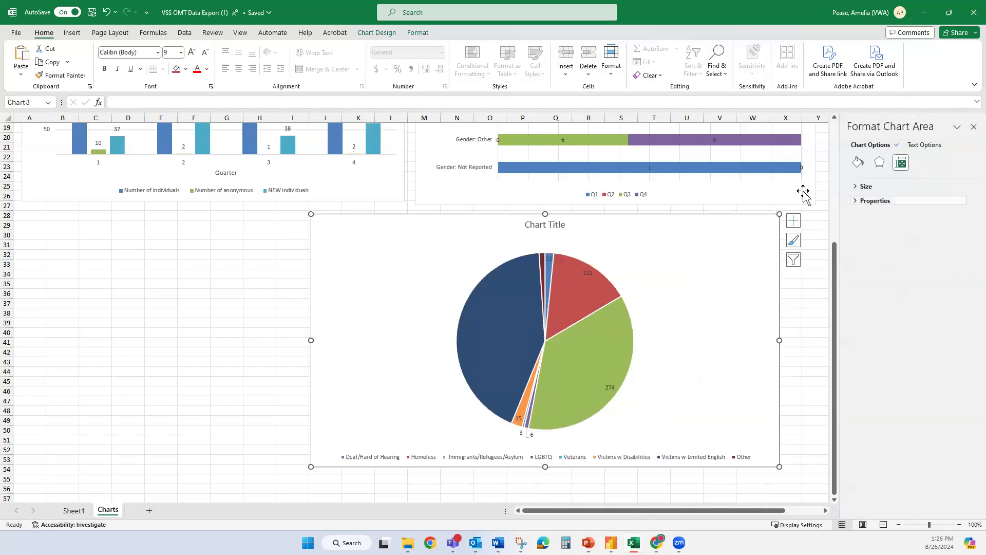
click(585, 276)
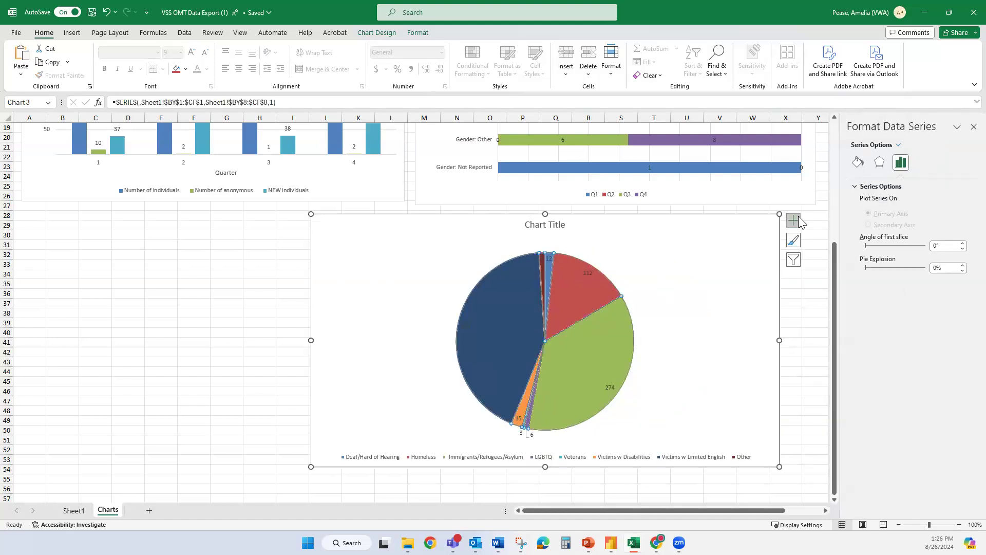
click(590, 276)
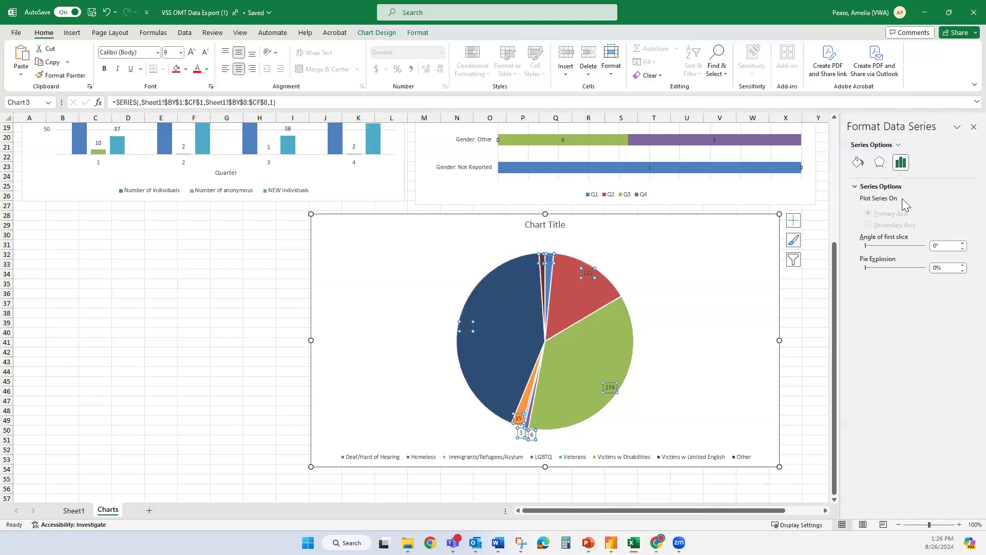
click(922, 166)
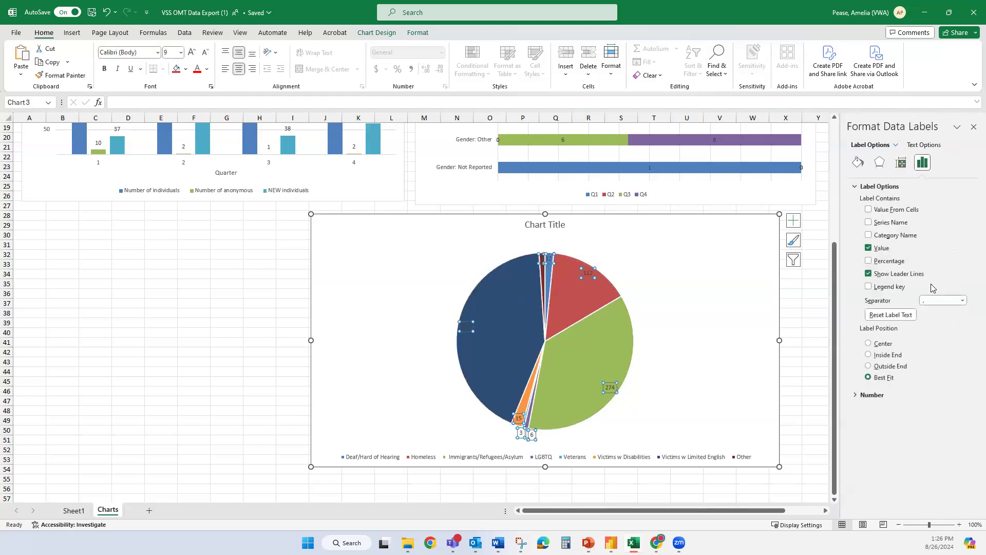
click(897, 264)
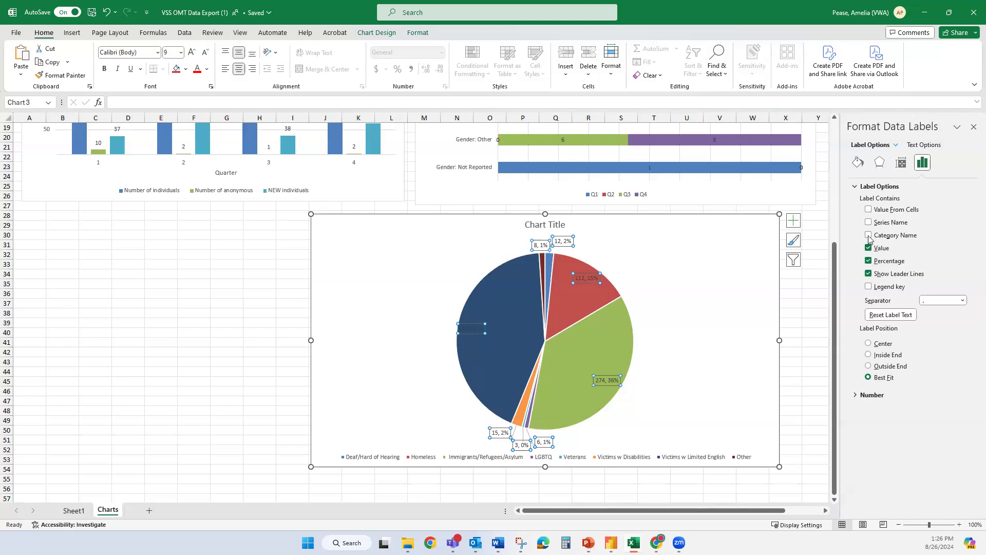
click(880, 250)
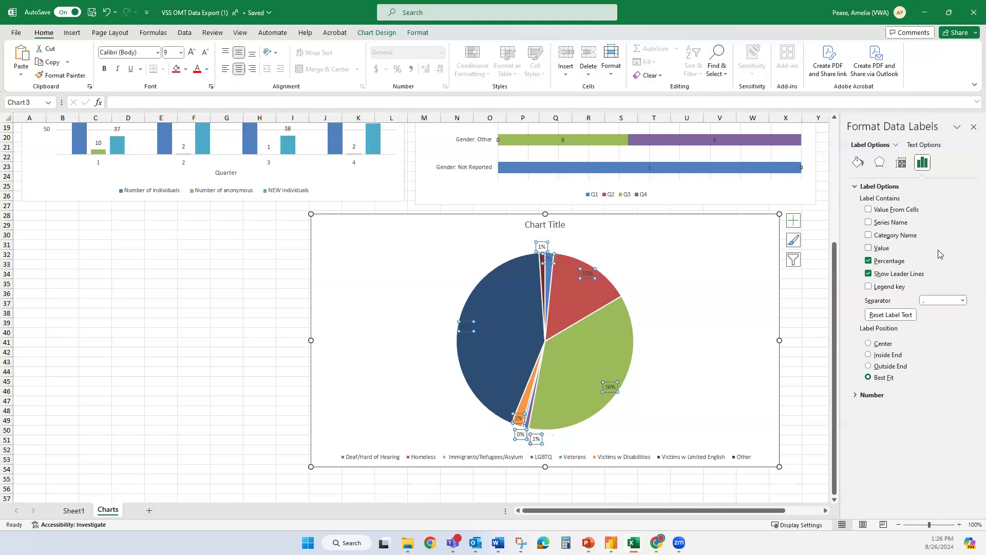
click(907, 237)
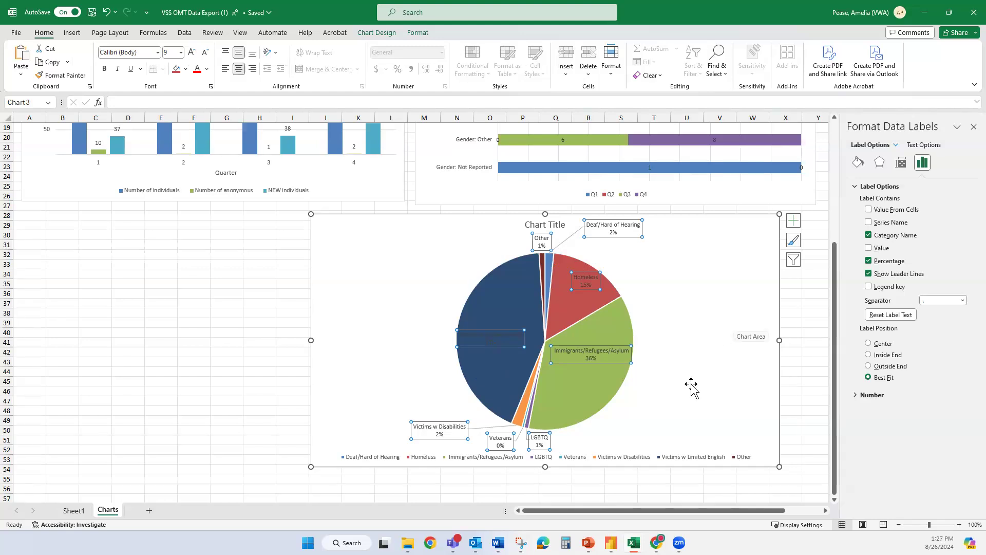
click(791, 245)
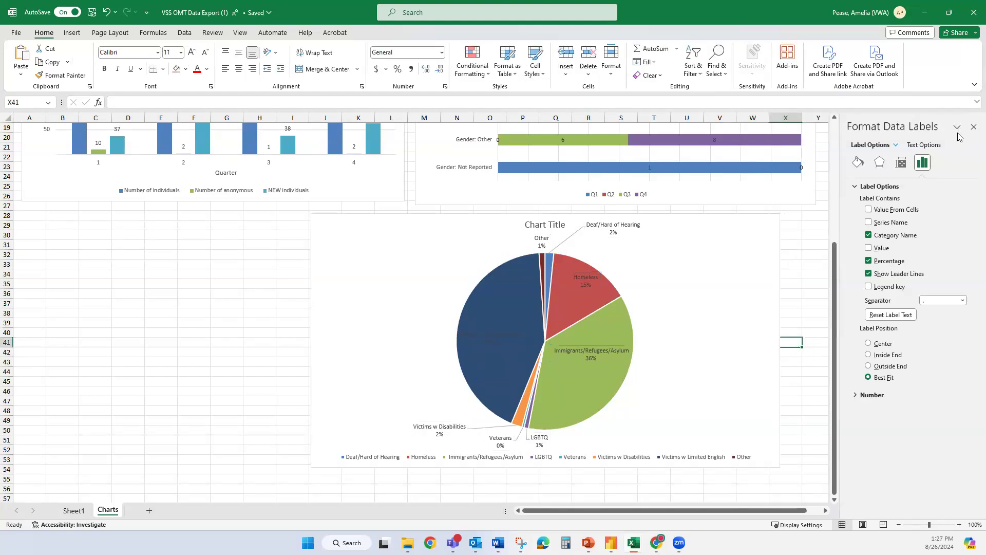
Remove the pie's legend and rotate it to a 42° first-slice angle
click(794, 221)
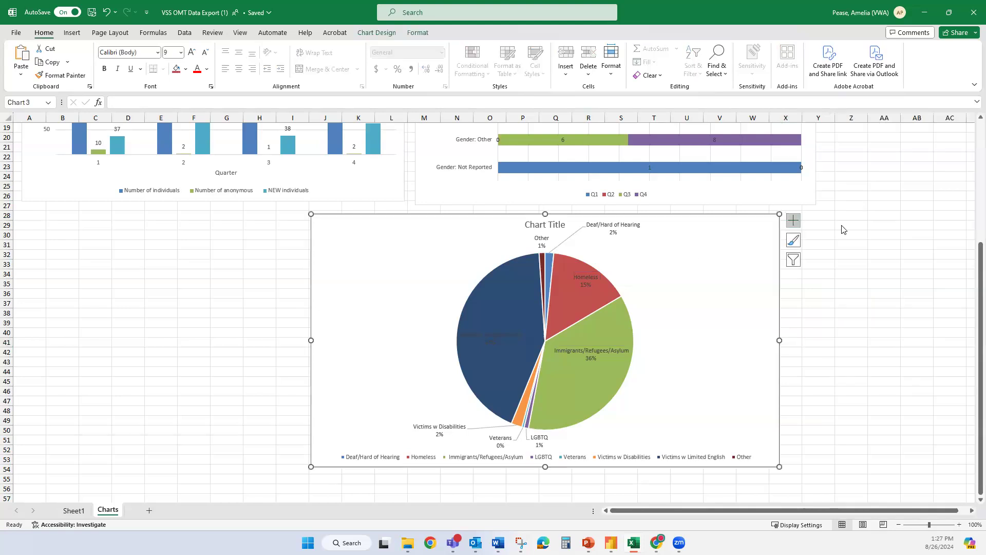
click(820, 257)
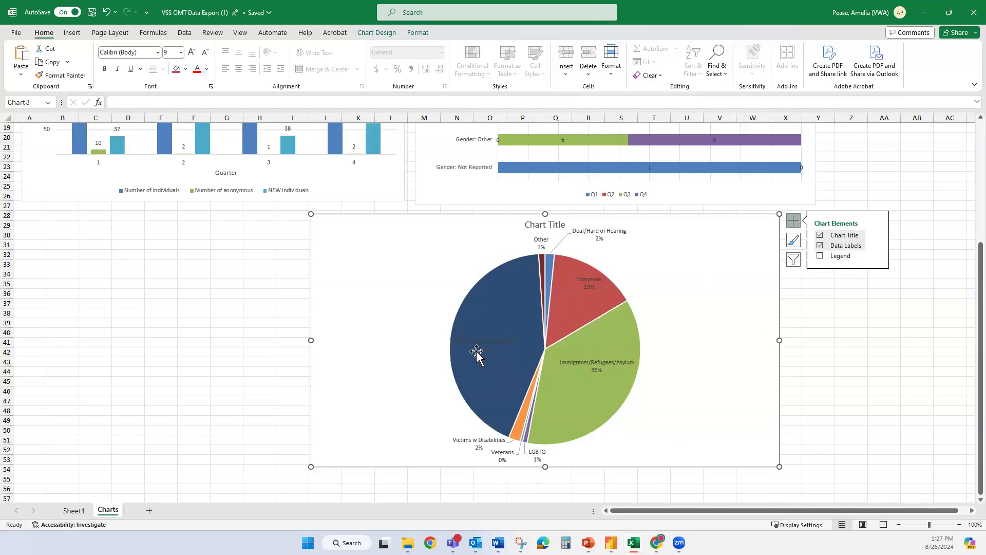
click(608, 402)
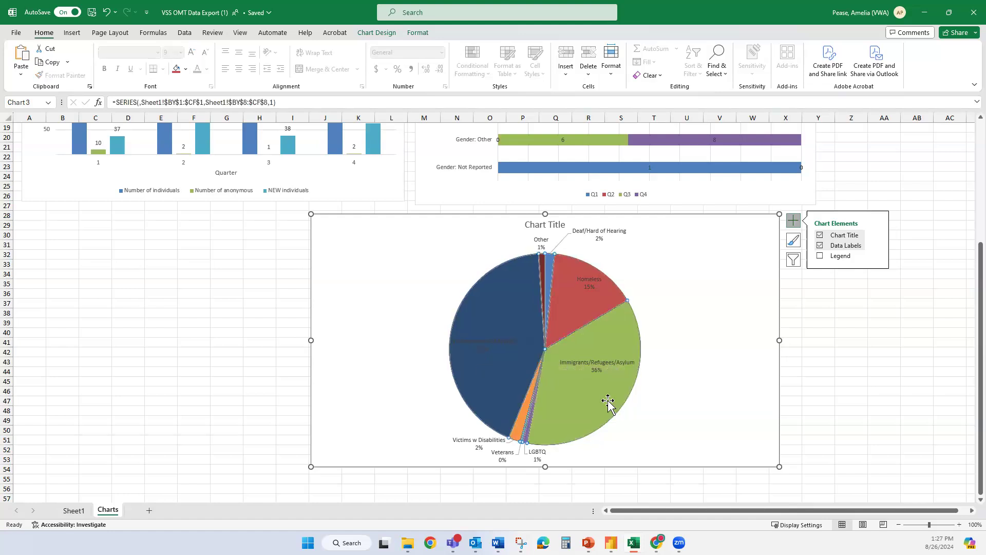
click(608, 402)
double_click(607, 402)
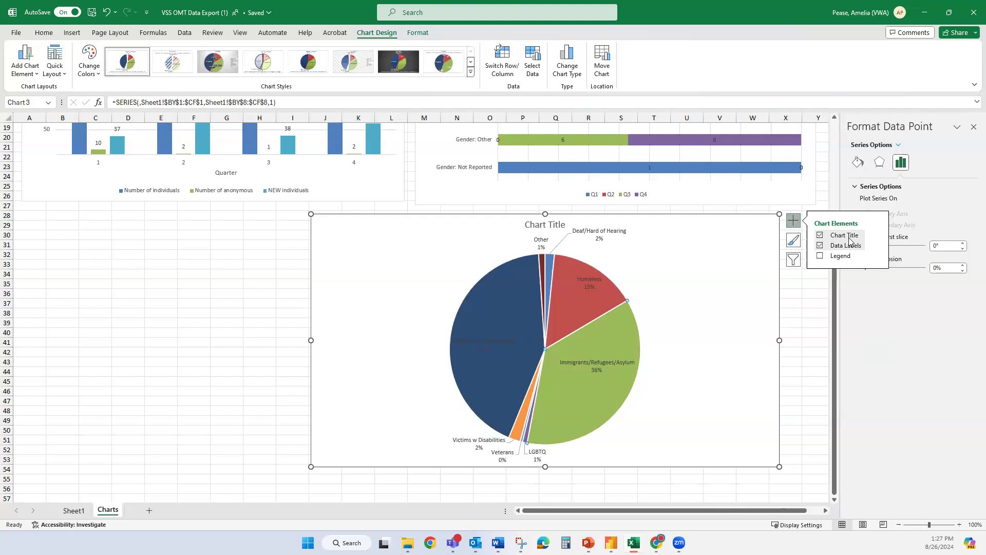
click(890, 243)
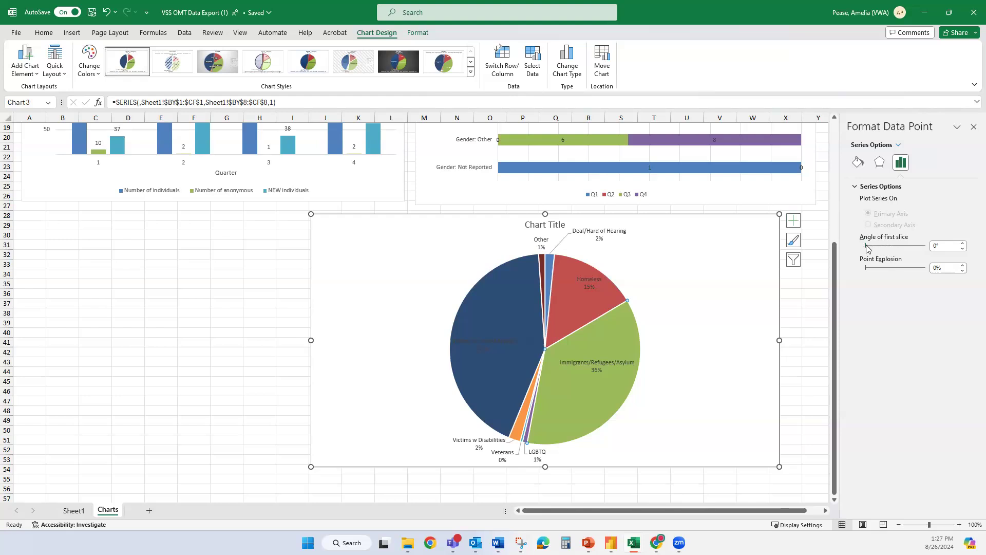
drag(871, 248, 874, 248)
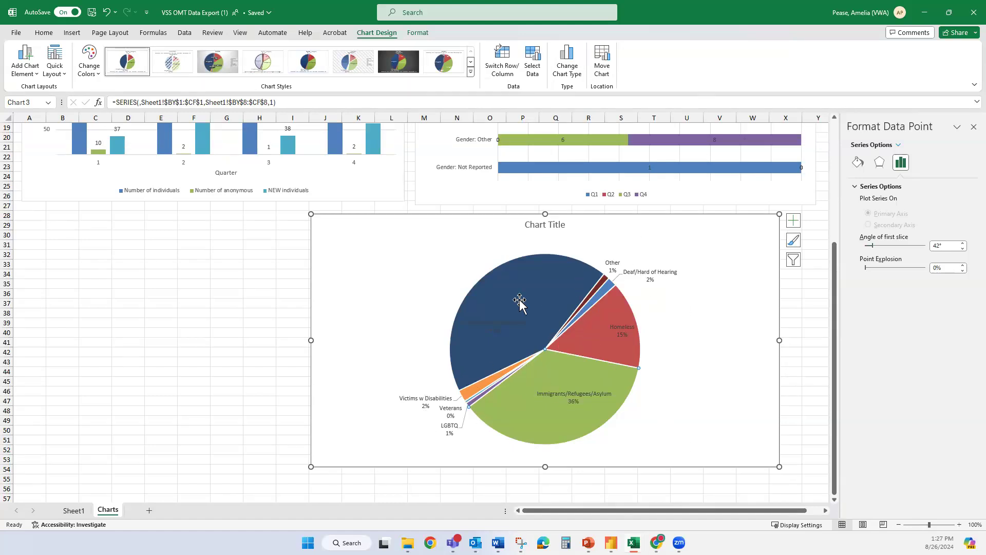
Drag the Victims w Limited English label outside its dark-blue slice
click(496, 319)
click(496, 319)
drag(495, 319, 446, 269)
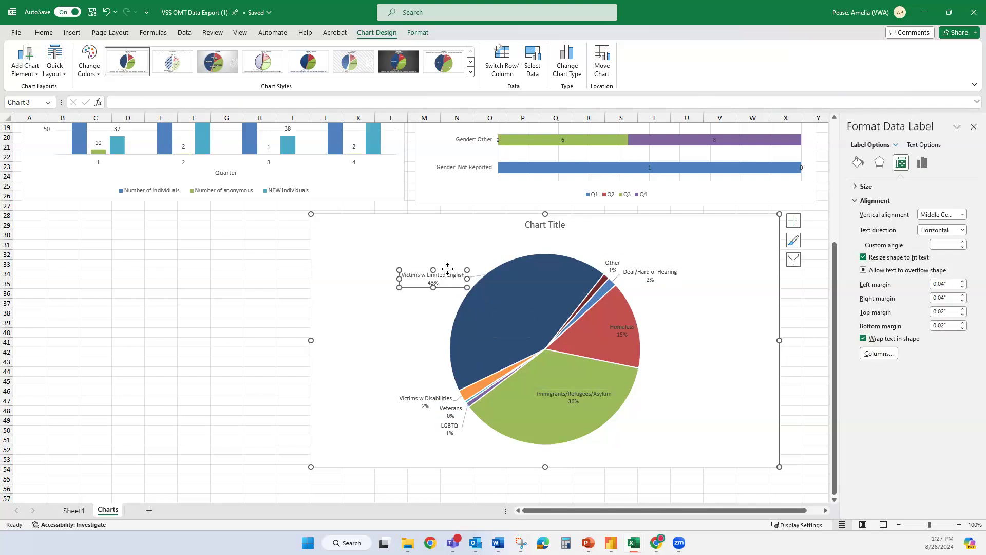
Separate the Other and Deaf/Hard of Hearing labels beside their thin slices, then close the formatting pane
click(481, 277)
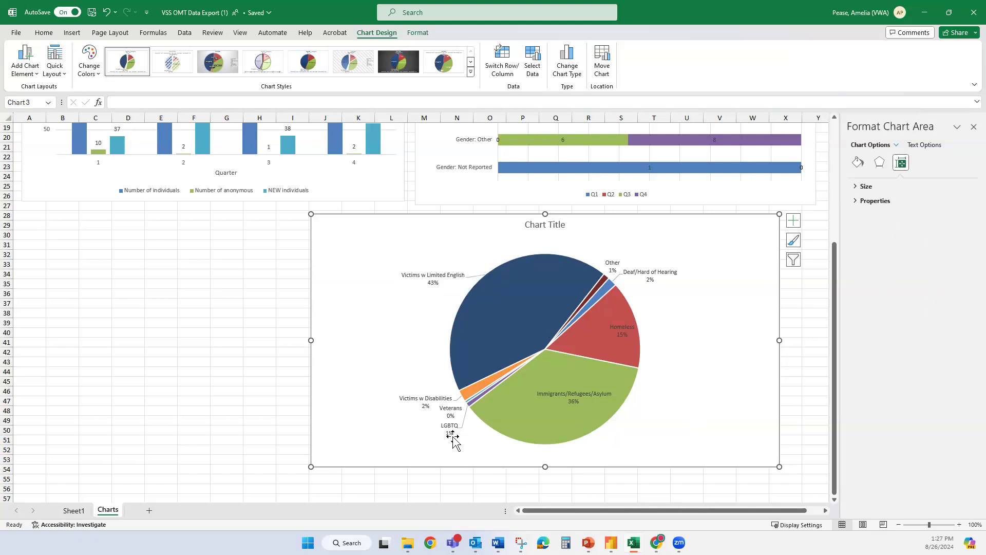
click(614, 263)
click(615, 260)
drag(615, 257, 609, 247)
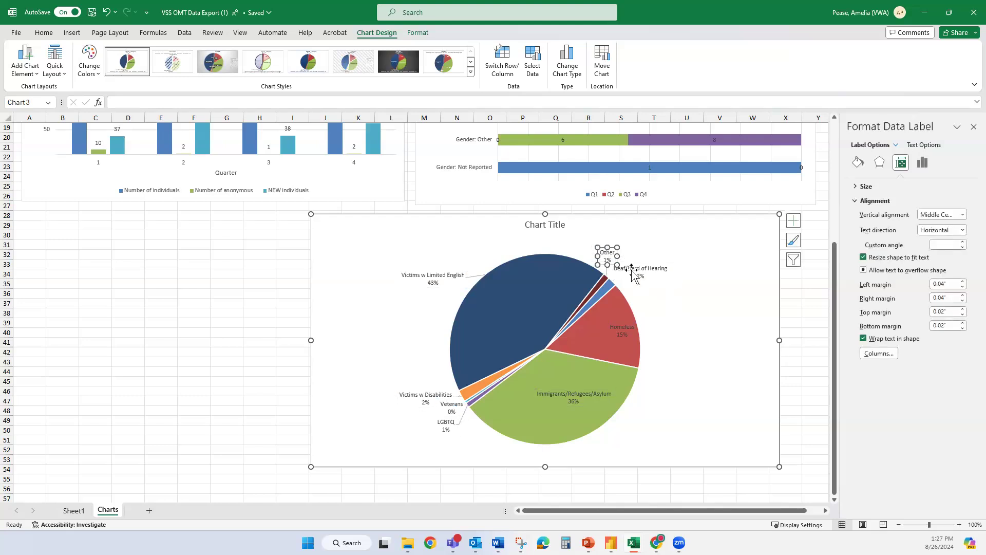
click(714, 354)
click(657, 279)
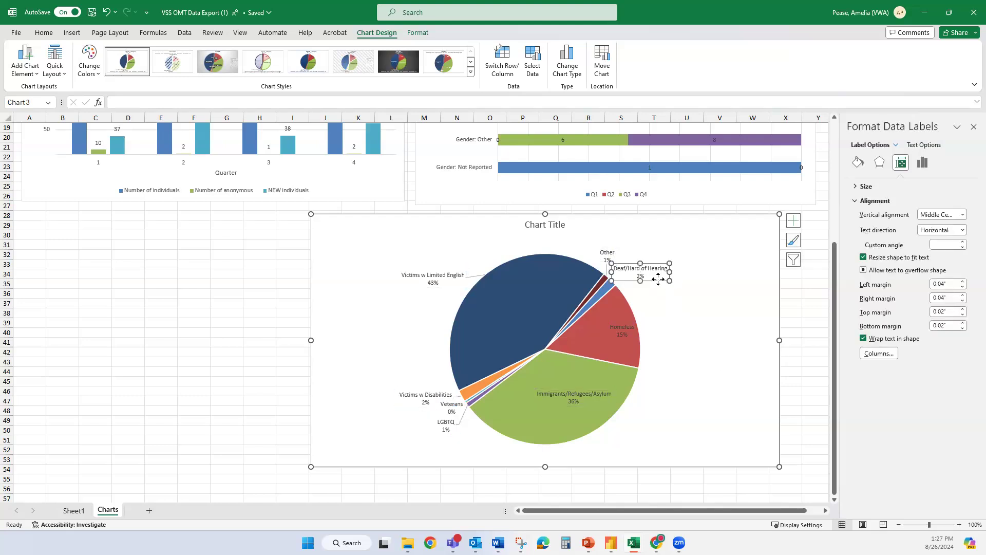
click(739, 400)
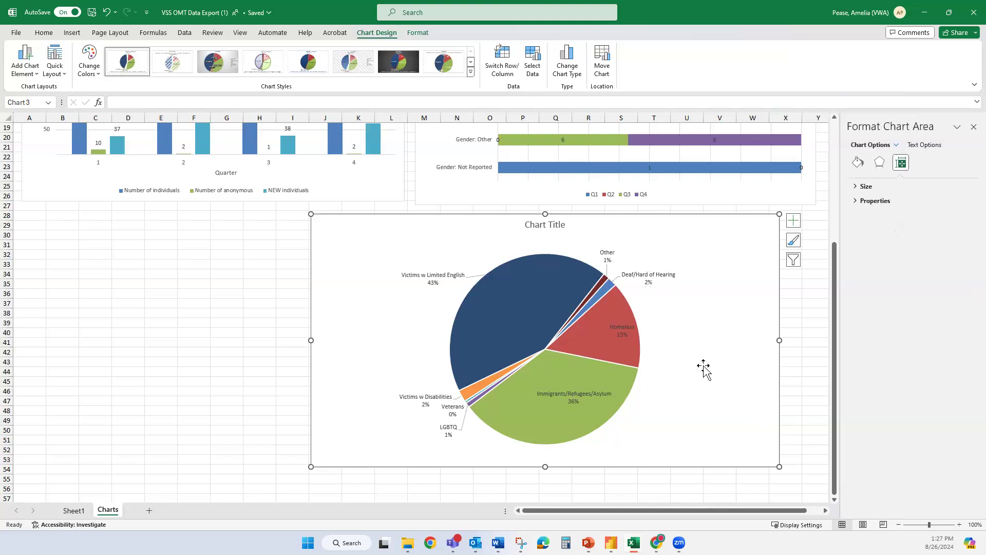
click(973, 127)
Recolour the pie in blue, green and teal and the gender bar chart in blue and navy
click(82, 70)
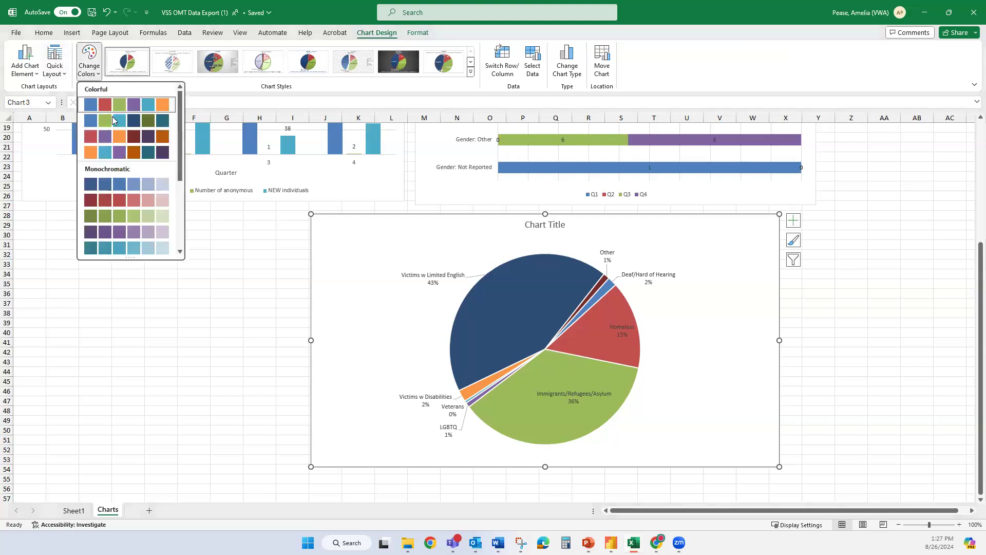
click(108, 105)
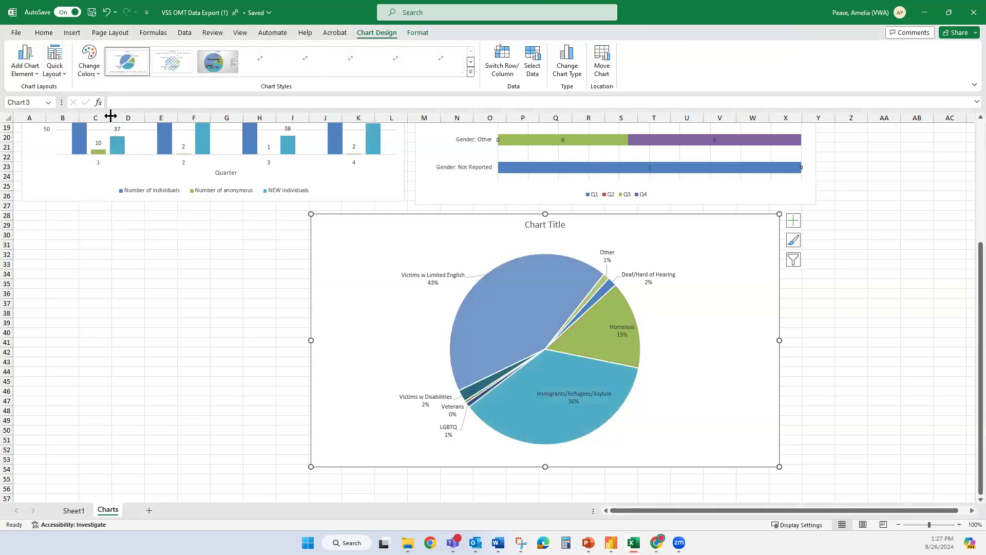
click(473, 192)
click(98, 77)
click(135, 129)
Title the pie 'Special Classifications Served in FY24' and make it slightly smaller
click(755, 349)
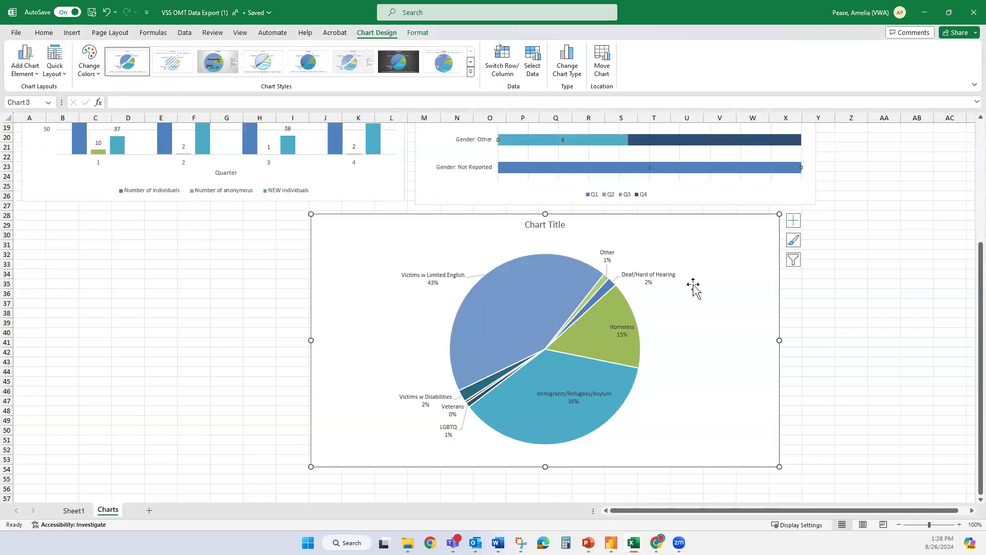
click(537, 224)
double_click(536, 226)
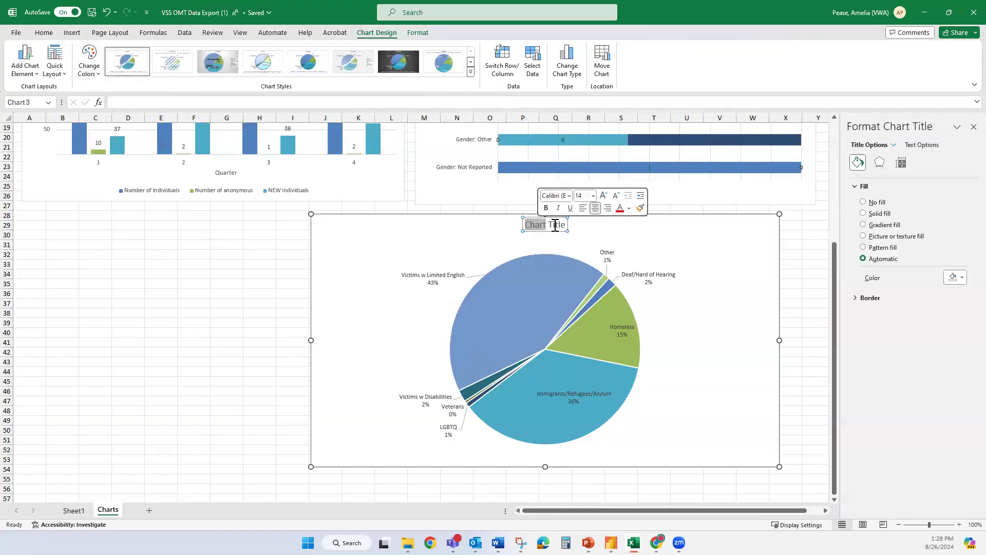
triple_click(555, 226)
text(Special Cla)
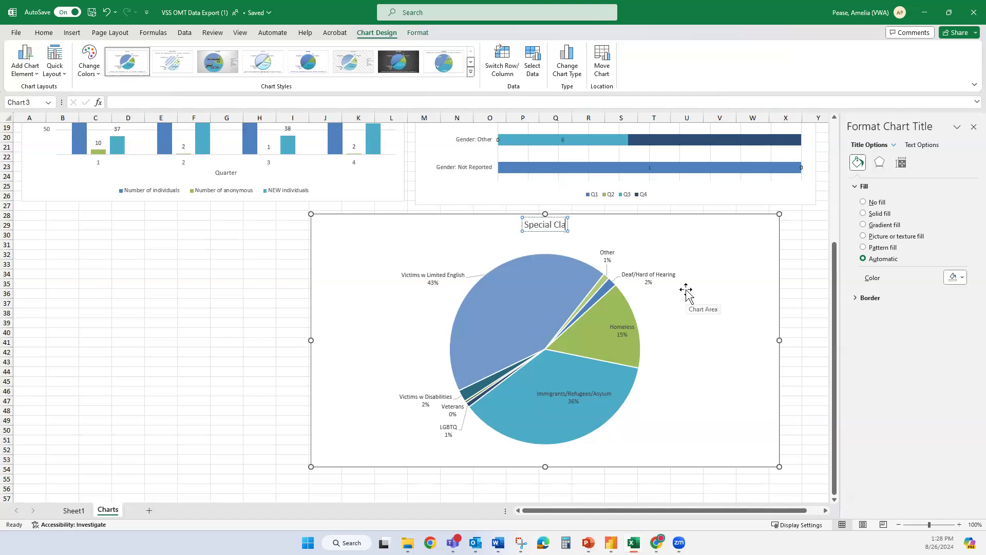
text(ssifica)
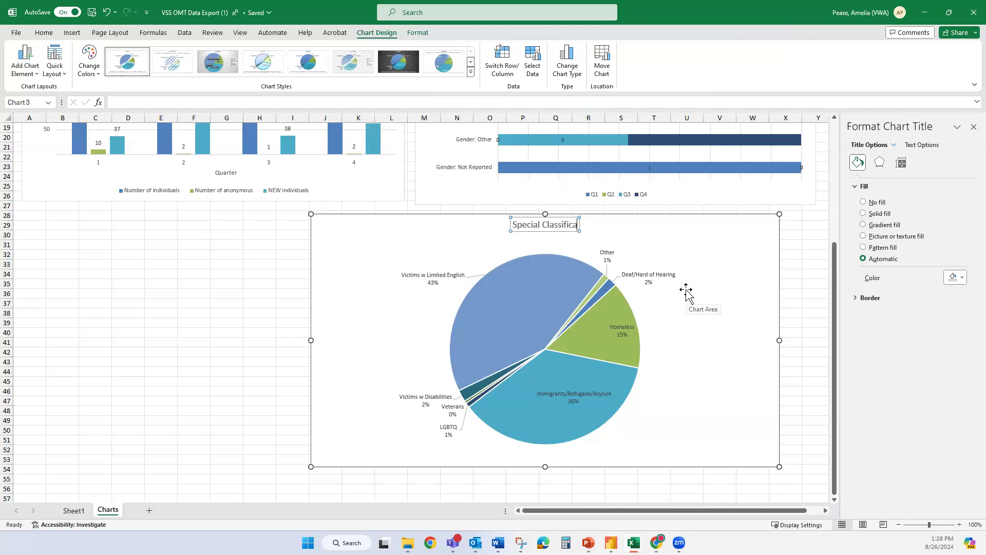
text(tions Served in)
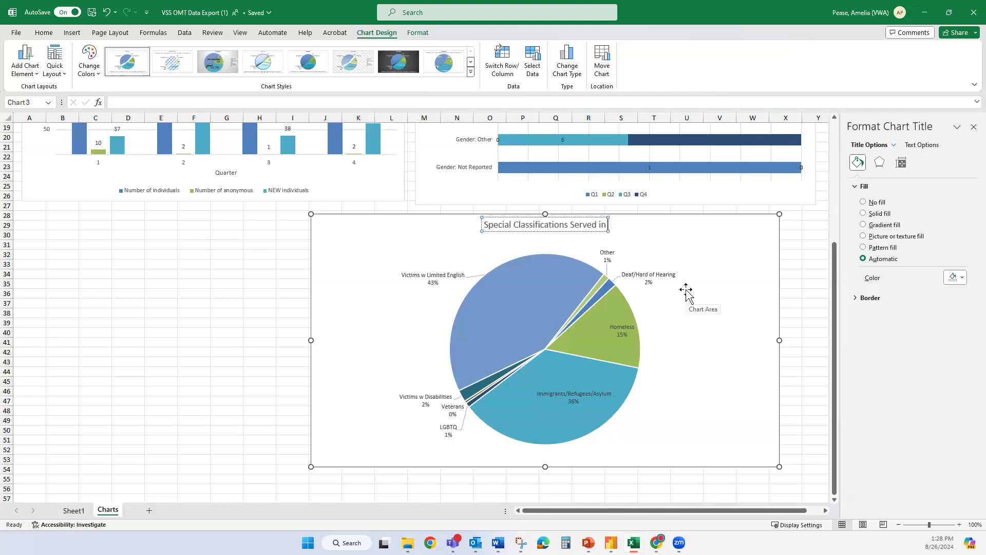
text( FY24)
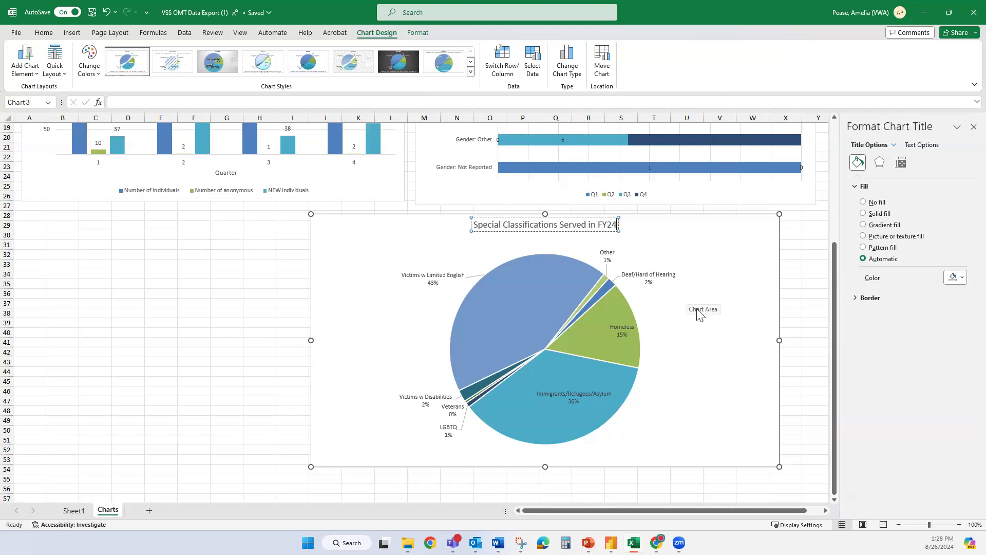
click(685, 401)
click(775, 464)
drag(775, 464, 760, 469)
Move the pie left beneath the two bar charts and check the three-chart layout
click(804, 401)
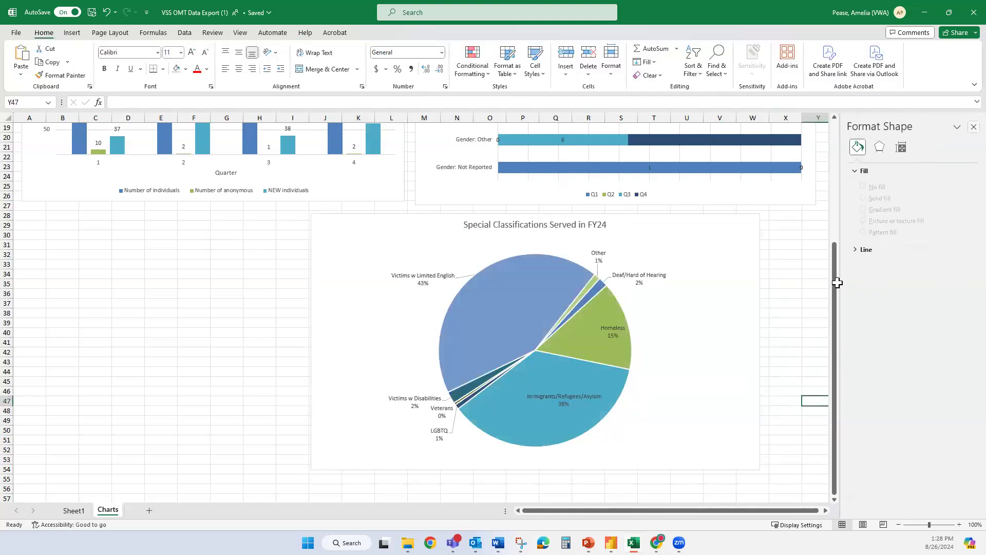
scroll(840, 293, up, 6)
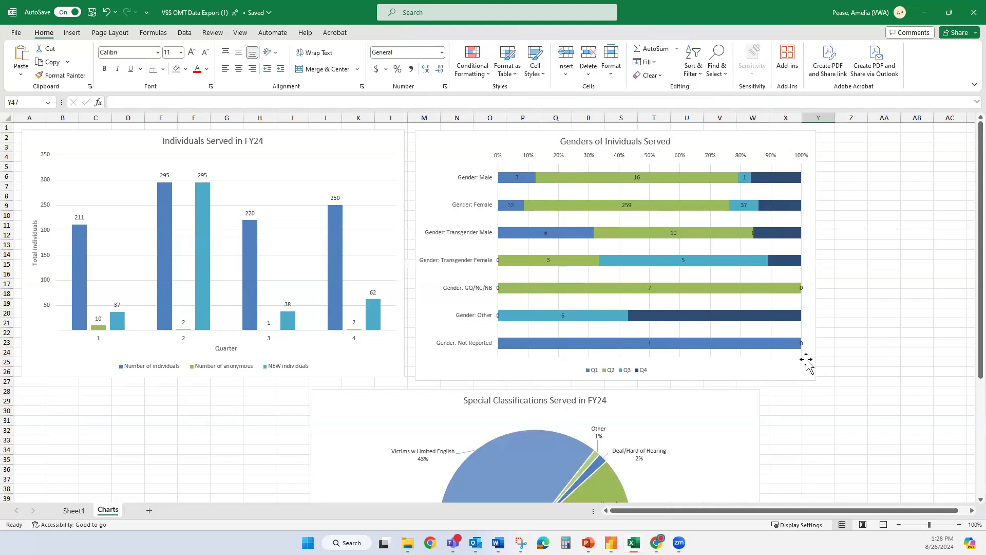
scroll(893, 339, down, 2)
drag(740, 356, 449, 353)
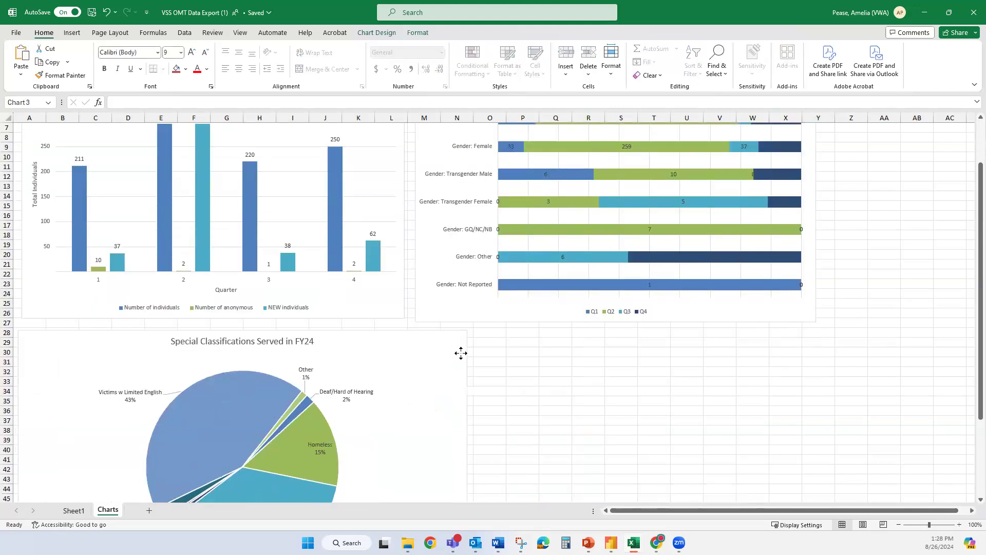
click(672, 399)
scroll(712, 351, up, 2)
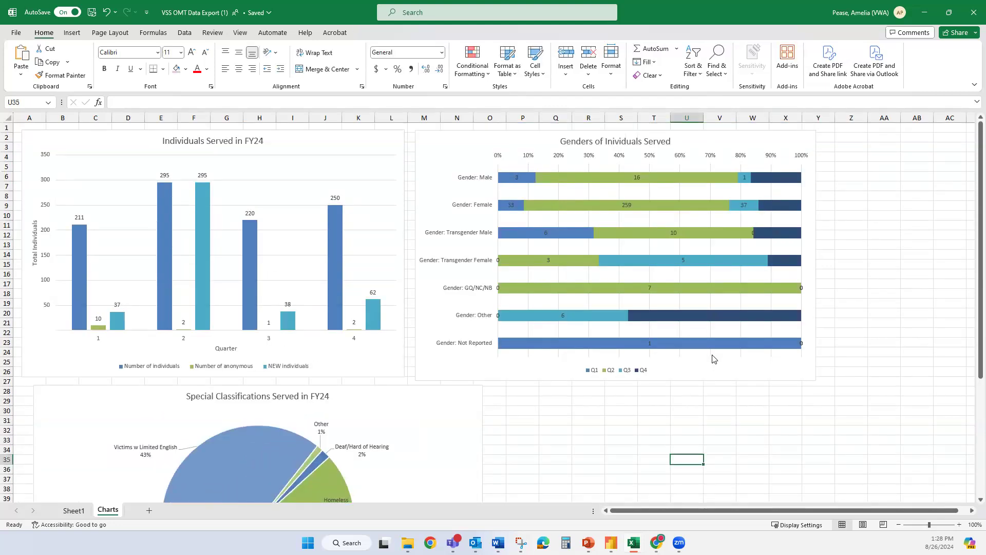
click(808, 362)
click(844, 417)
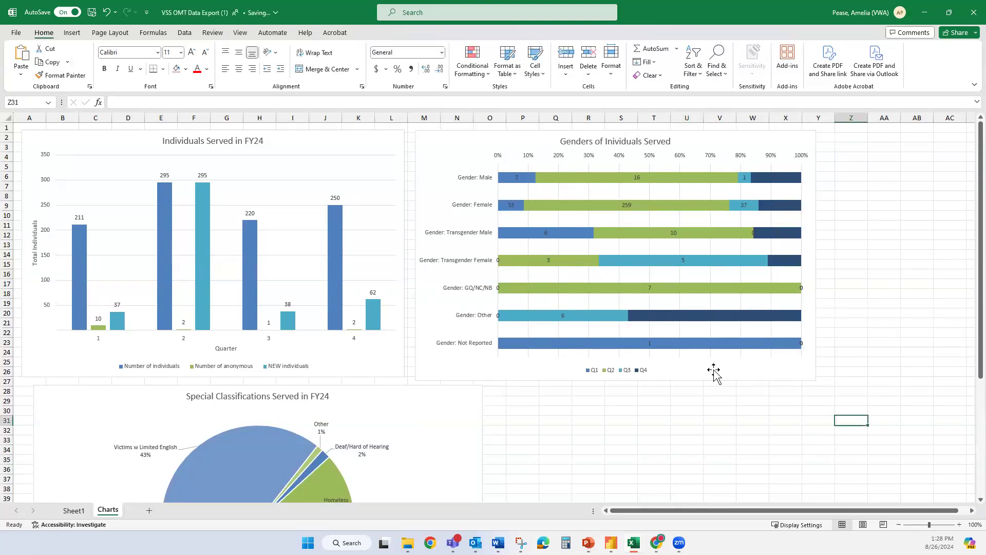
scroll(713, 368, down, 3)
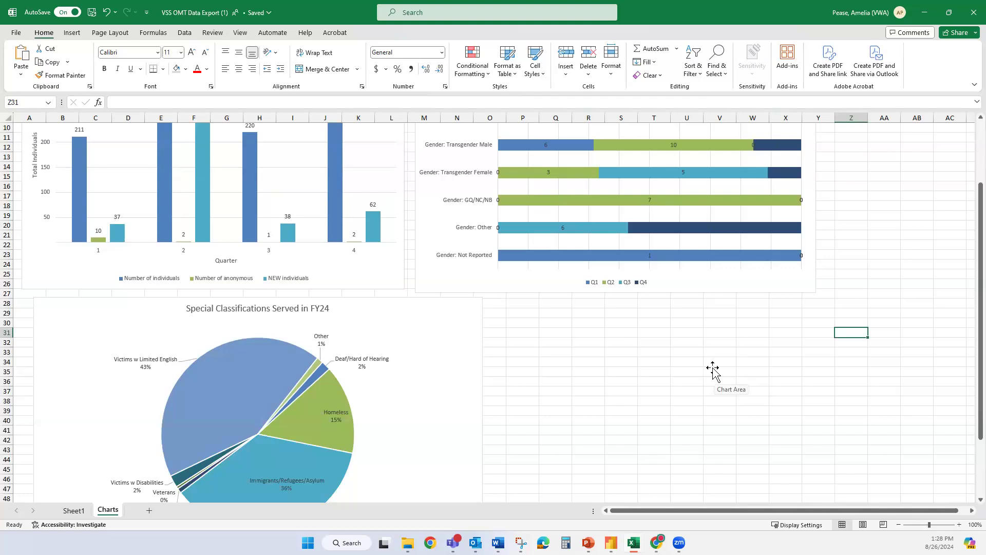
scroll(713, 369, up, 3)
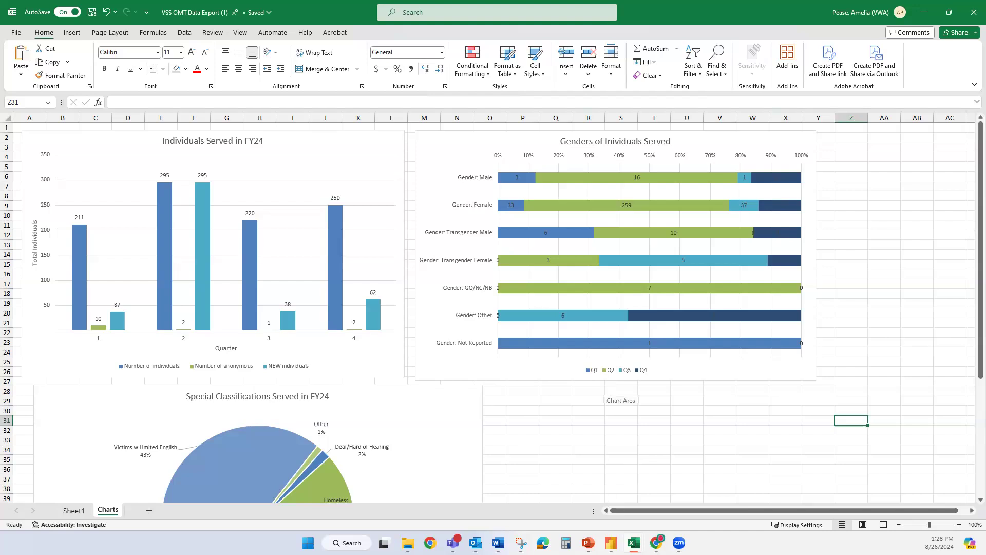
click(588, 542)
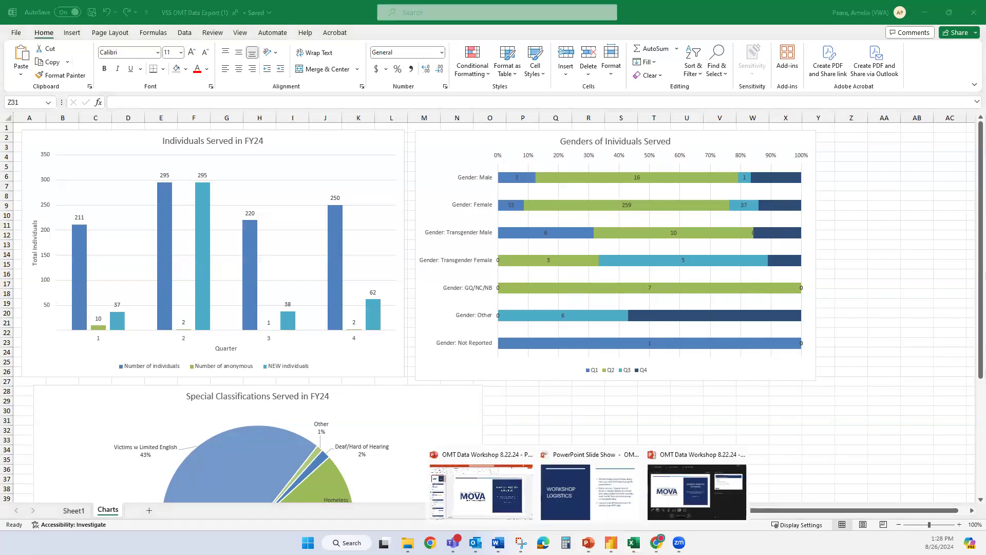
Resume the running slide show and advance to the 'Making Your Gender Analysis Chart' slide
click(584, 487)
click(461, 288)
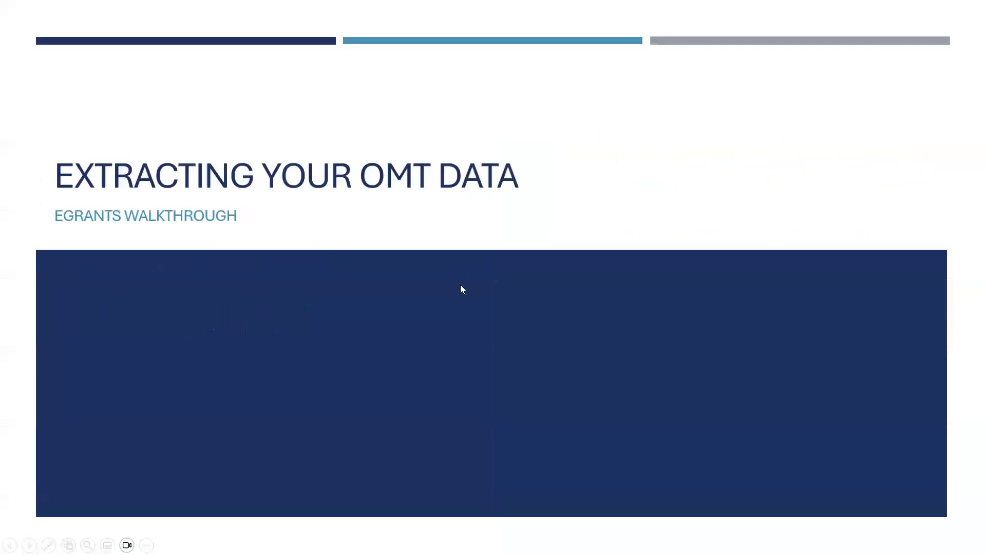
click(470, 294)
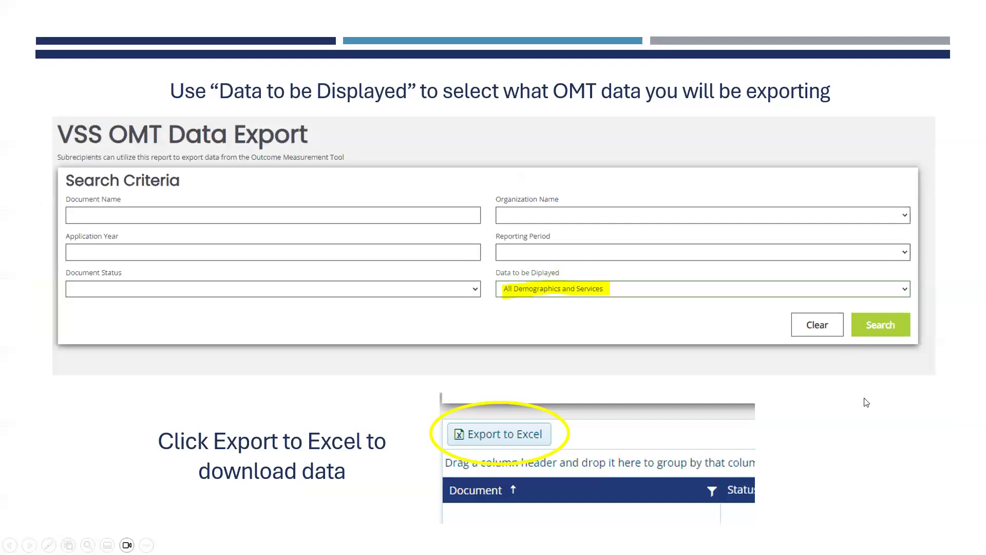
click(882, 425)
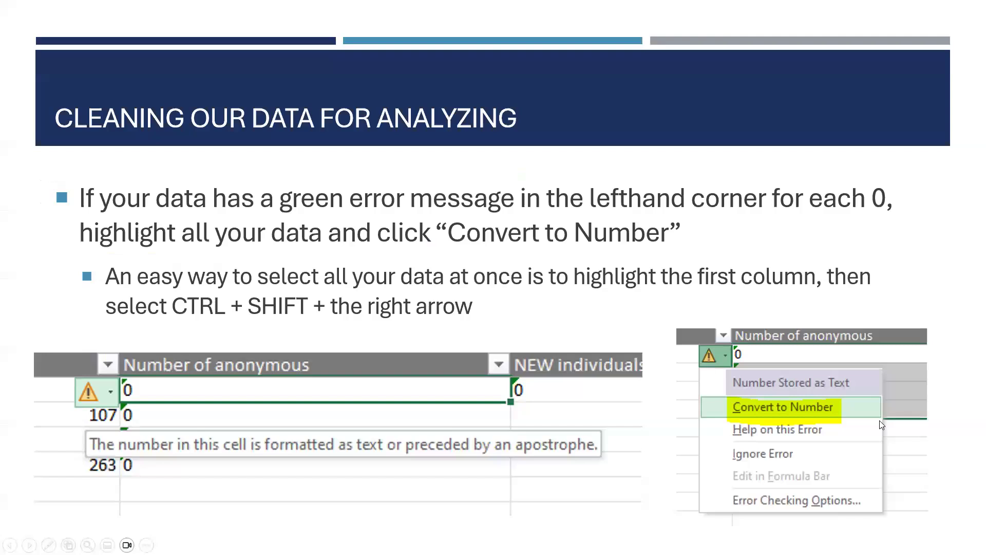
click(887, 268)
click(886, 268)
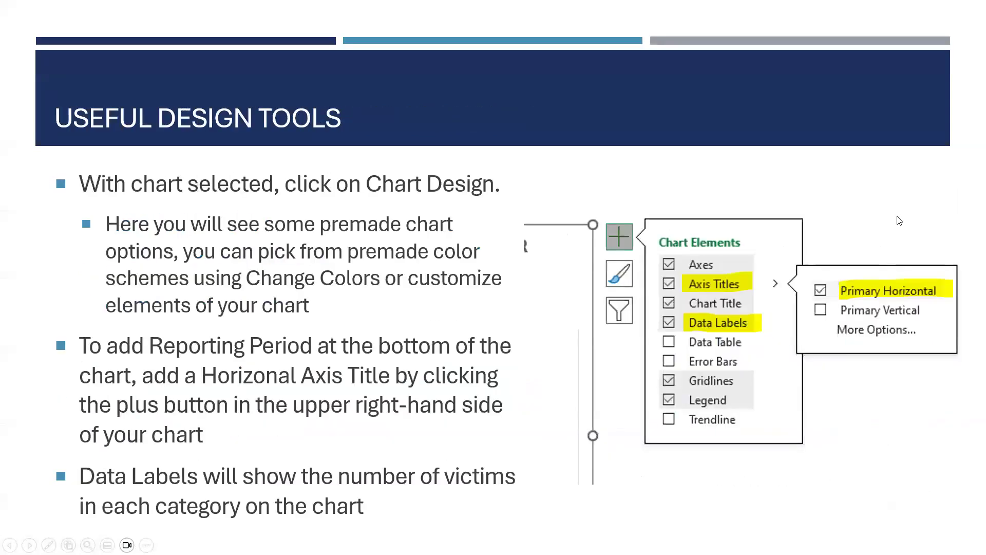
click(851, 208)
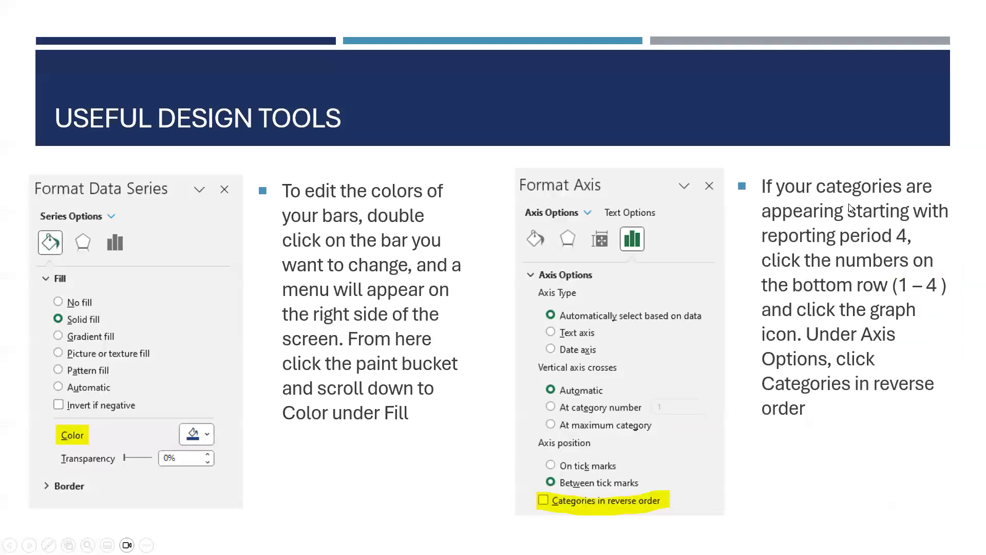
click(761, 283)
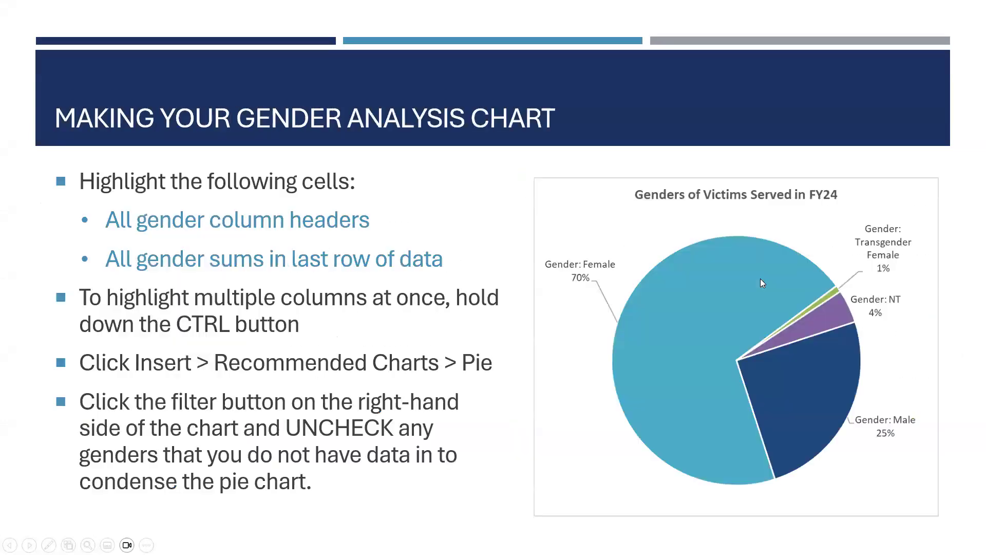